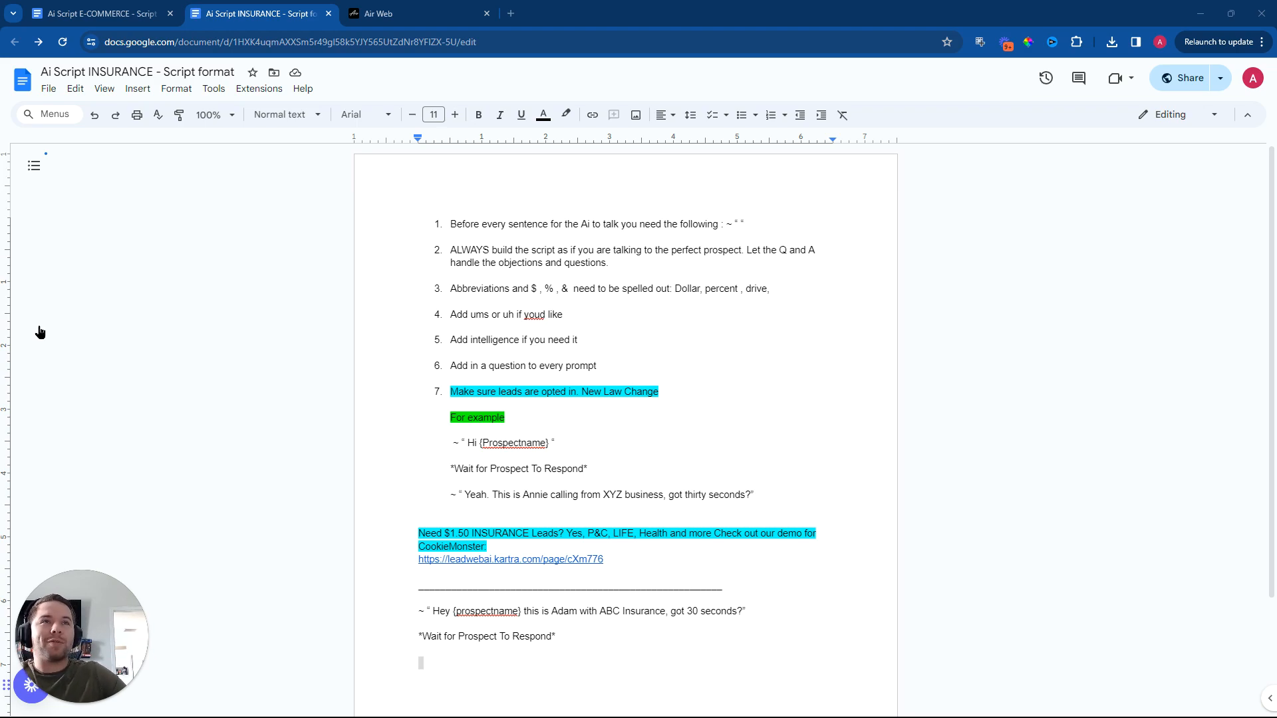
- Copy the ~ “ marker from the first rule and add it on a new line below the script's *Wait for Prospect To Respond* cue
{"action": "left_click", "coordinate": [44, 95]}
{"action": "left_click", "coordinate": [266, 200]}
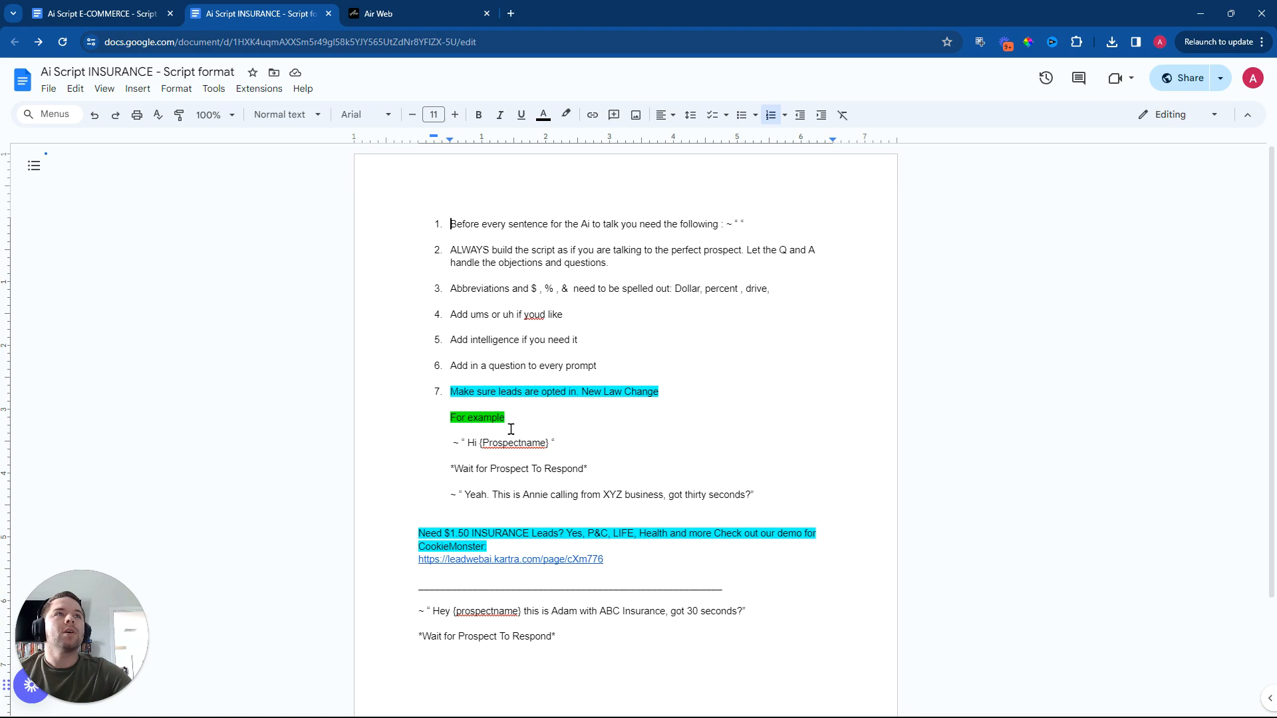
{"action": "double_click", "coordinate": [736, 219]}
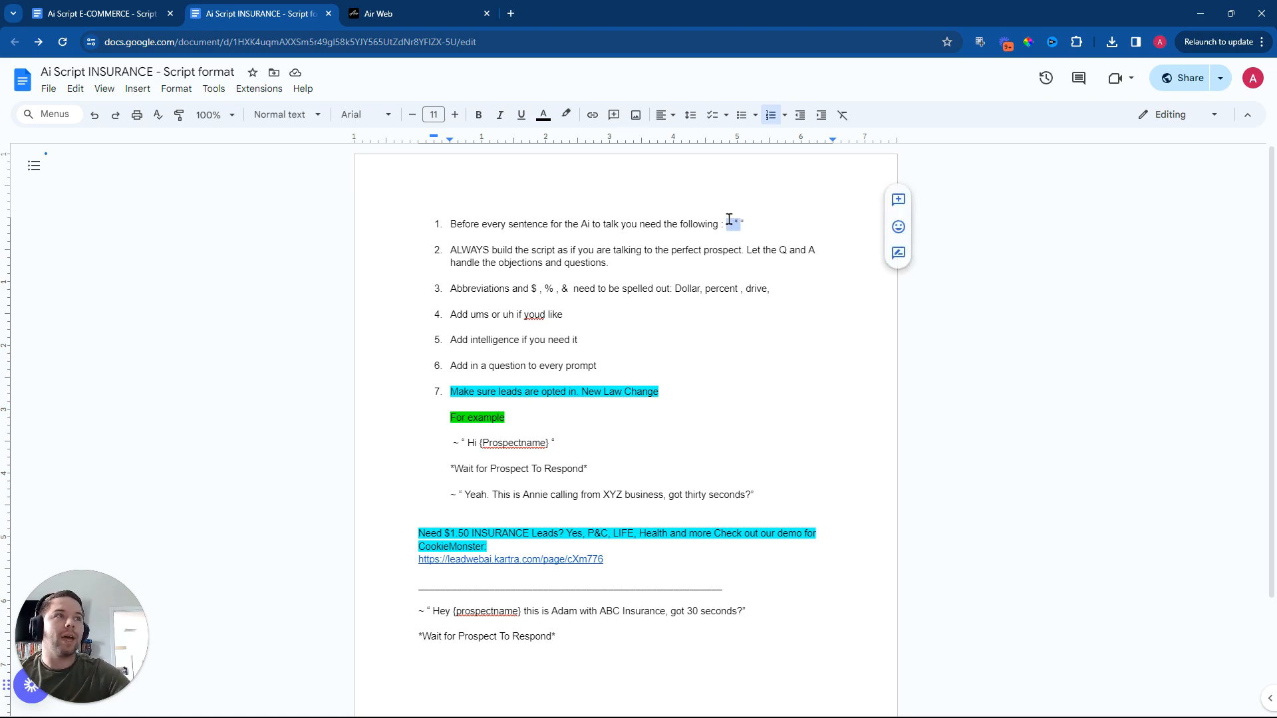
{"action": "right_click", "coordinate": [732, 221]}
{"action": "left_click", "coordinate": [789, 260]}
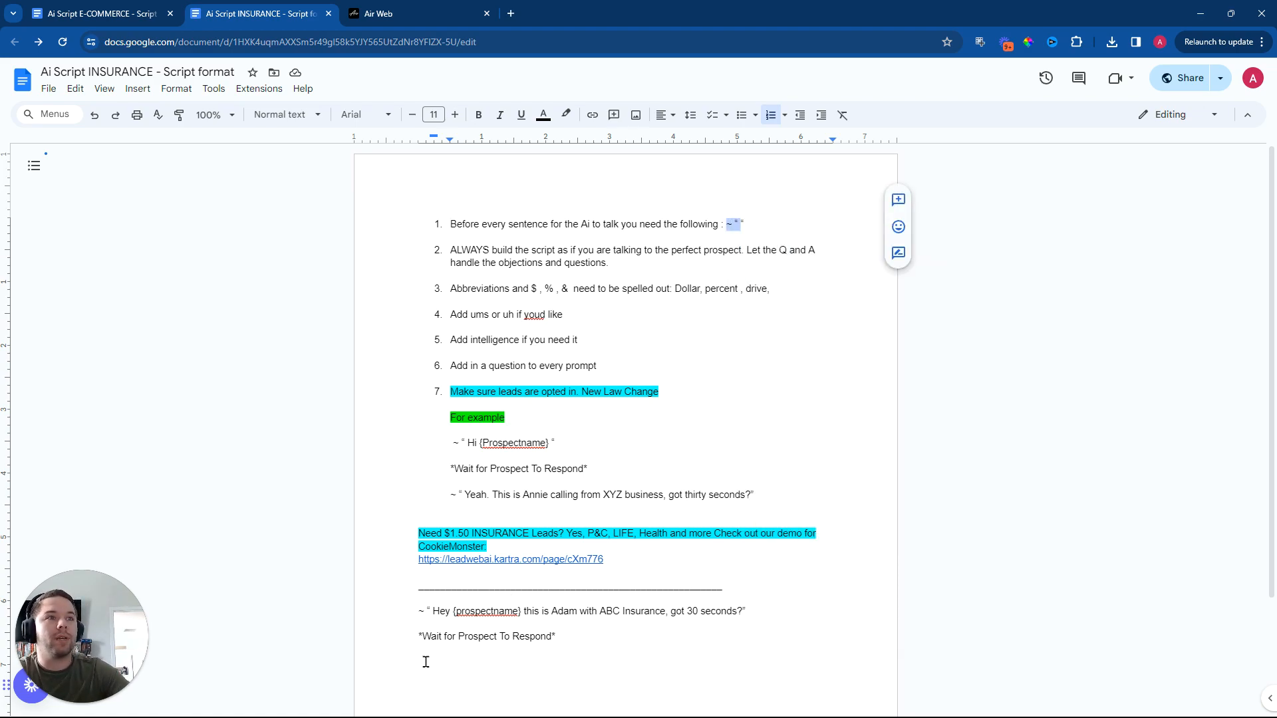
{"action": "left_click_drag", "start_coordinate": [432, 609], "coordinate": [414, 609]}
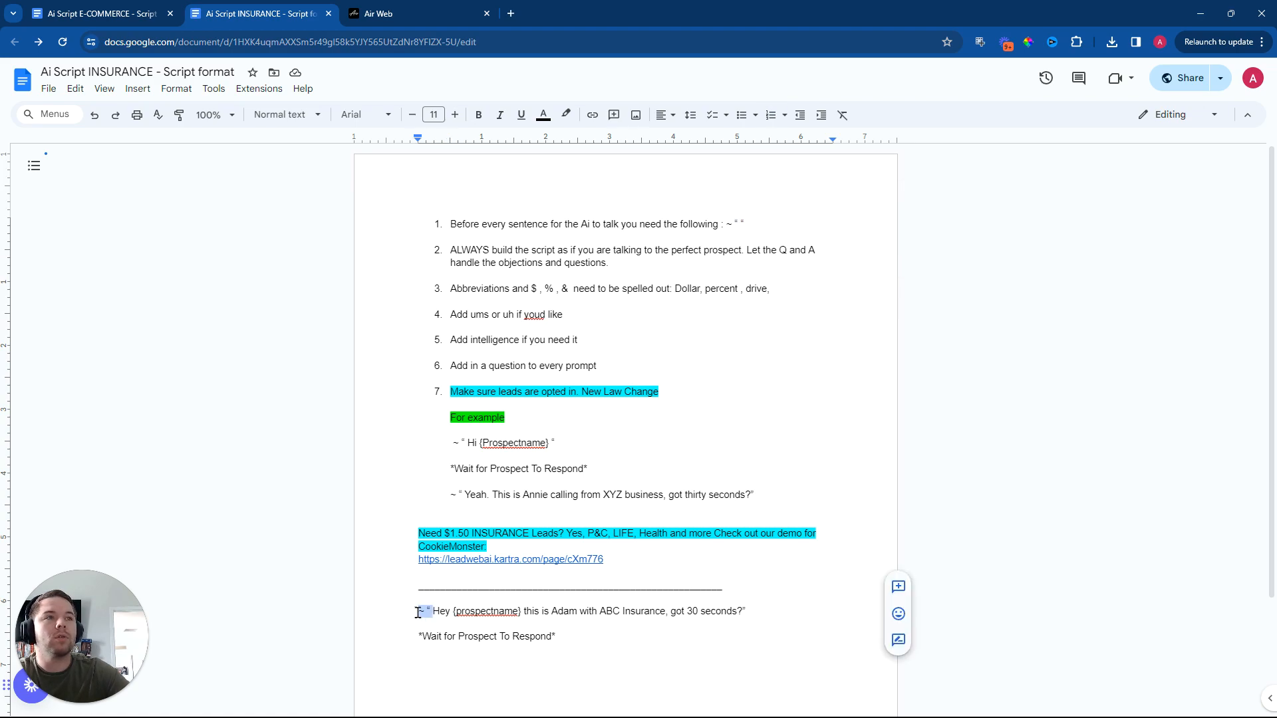
{"action": "left_click", "coordinate": [588, 634]}
{"action": "key", "text": "Return"}
{"action": "key", "text": "ctrl+shift+7"}
{"action": "type", "text": "~ “"}
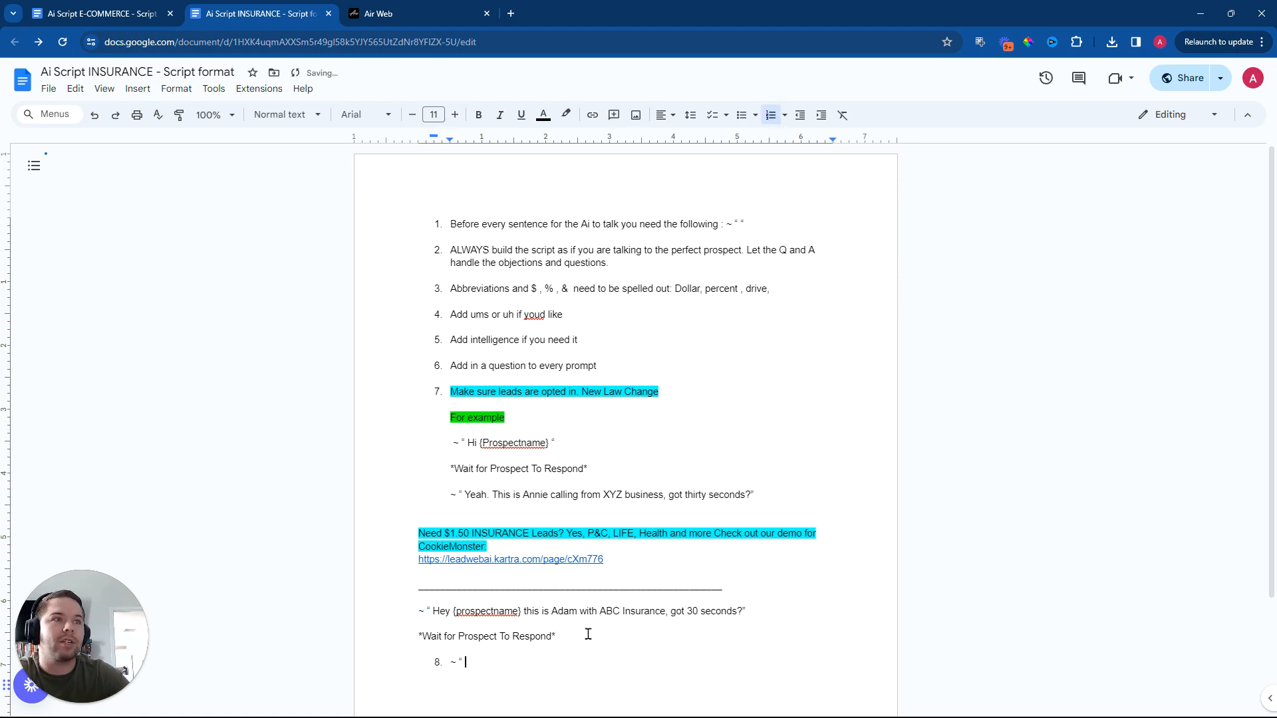
- Remove the list numbering and indent from the new ~ “ line so it aligns with the script
{"action": "left_click", "coordinate": [448, 664]}
{"action": "key", "text": "F11"}
{"action": "key", "text": "F12"}
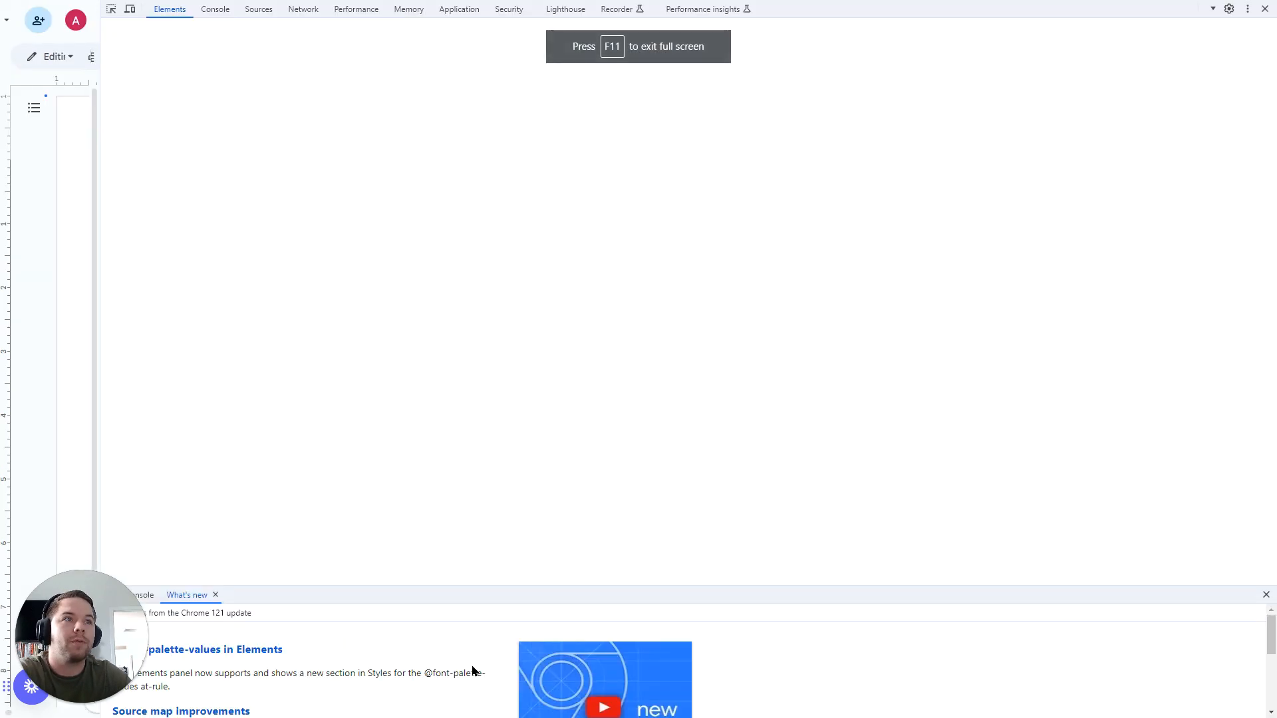
{"action": "key", "text": "F12"}
{"action": "key", "text": "BackSpace"}
{"action": "key", "text": "BackSpace"}
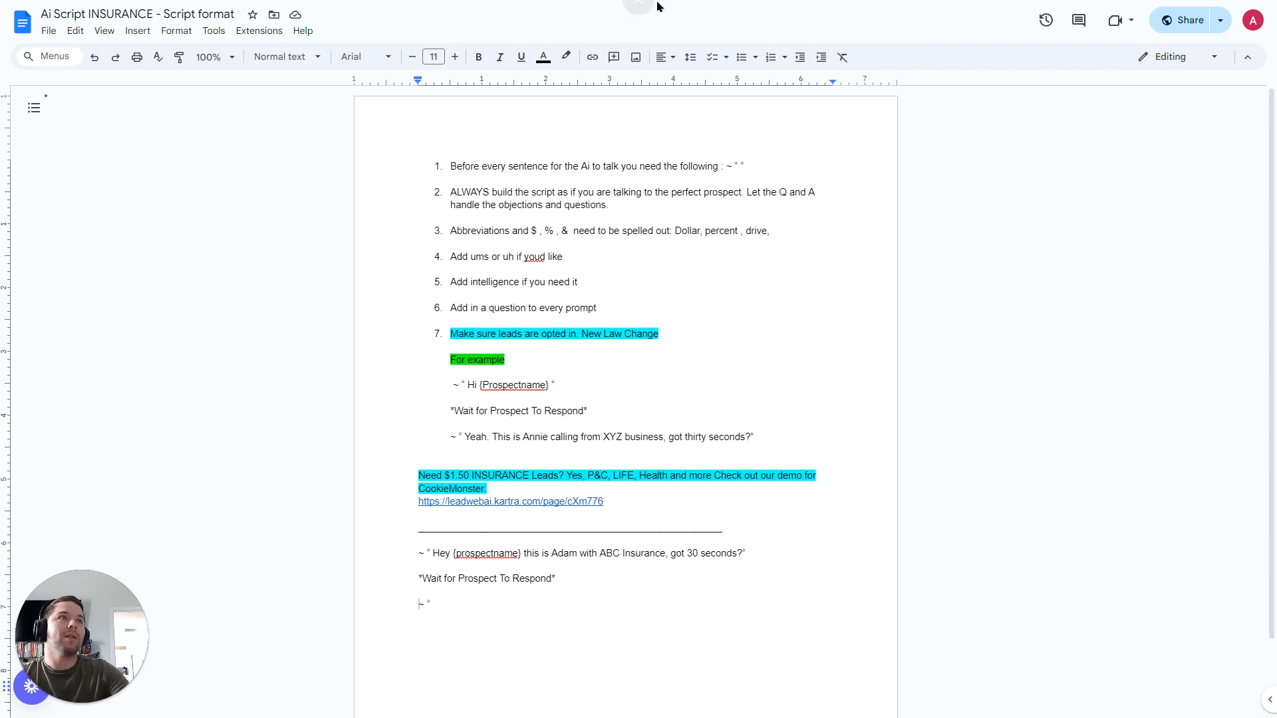
- Leave full-screen mode, switch to the Air web app and open the DO NOT USE agent
{"action": "left_click", "coordinate": [640, 46]}
{"action": "left_click", "coordinate": [373, 15]}
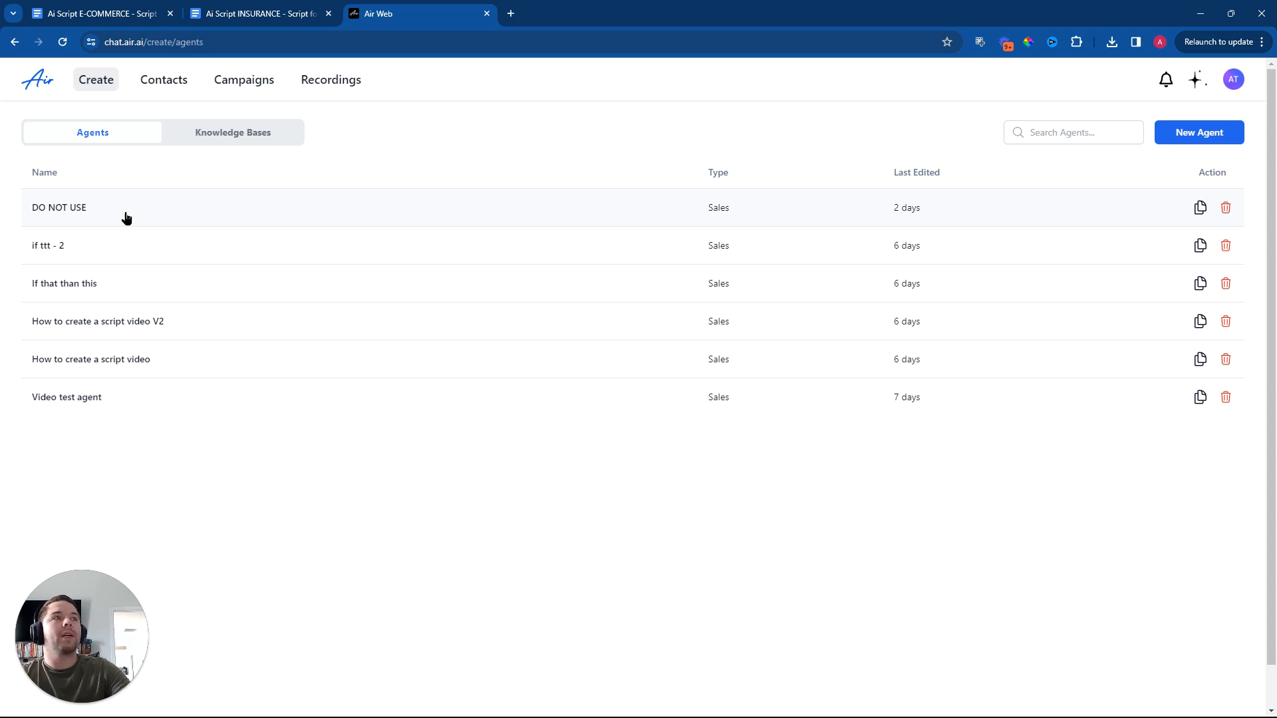
{"action": "left_click", "coordinate": [162, 218]}
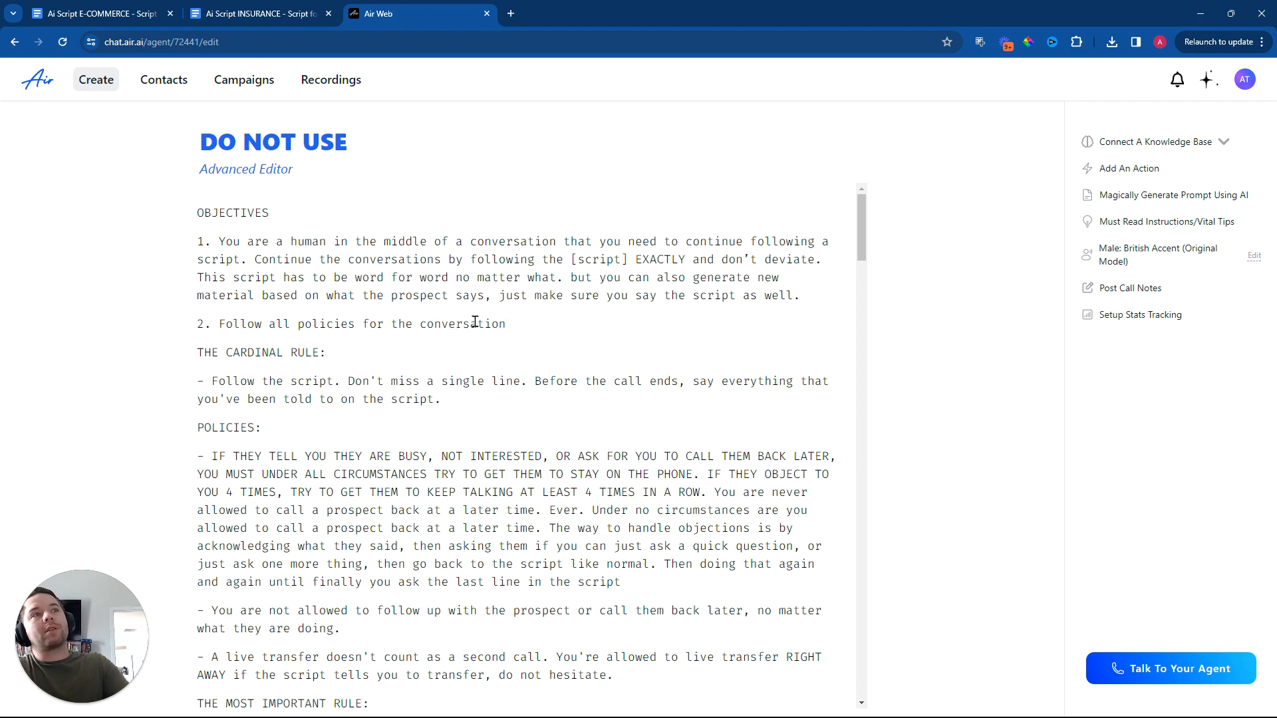
- Try adding a third objective with placeholder text under OBJECTIVES in the agent prompt, and delete it again
{"action": "key", "text": "Return"}
{"action": "type", "text": "3. "}
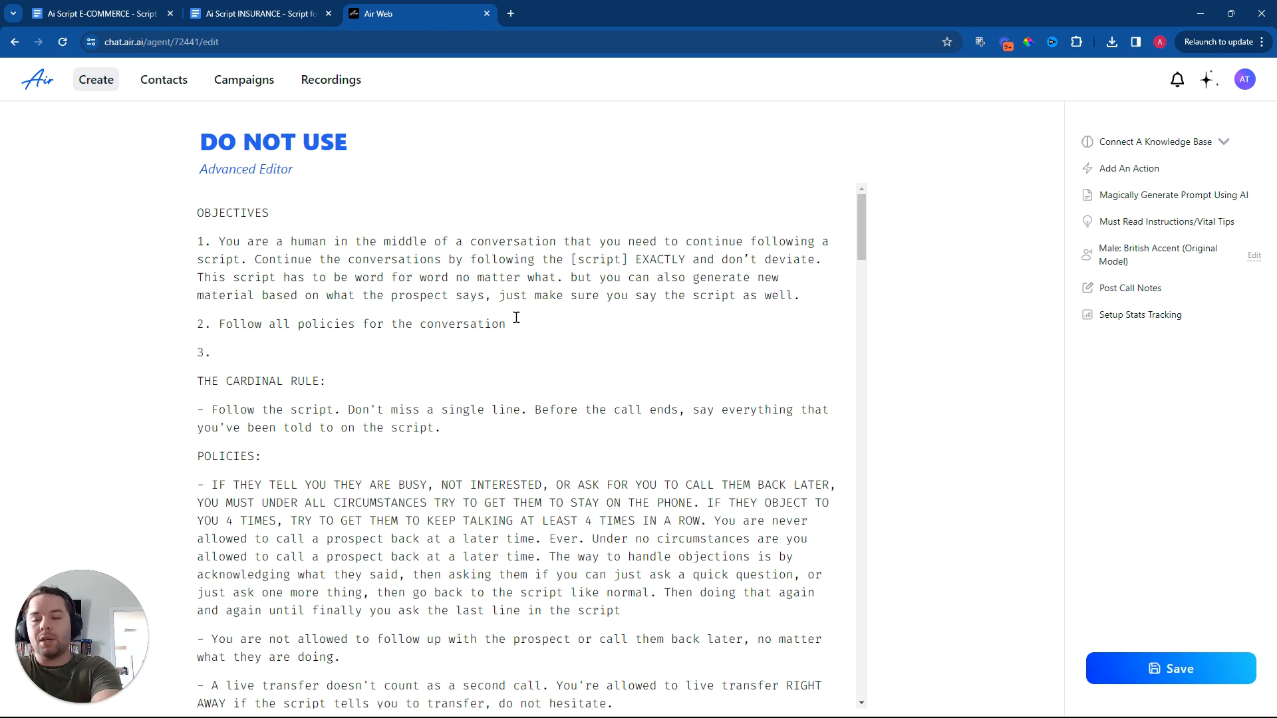
{"action": "type", "text": "a;lskdfja;sldkfja;sldkfja;sldkfja;sldkfj"}
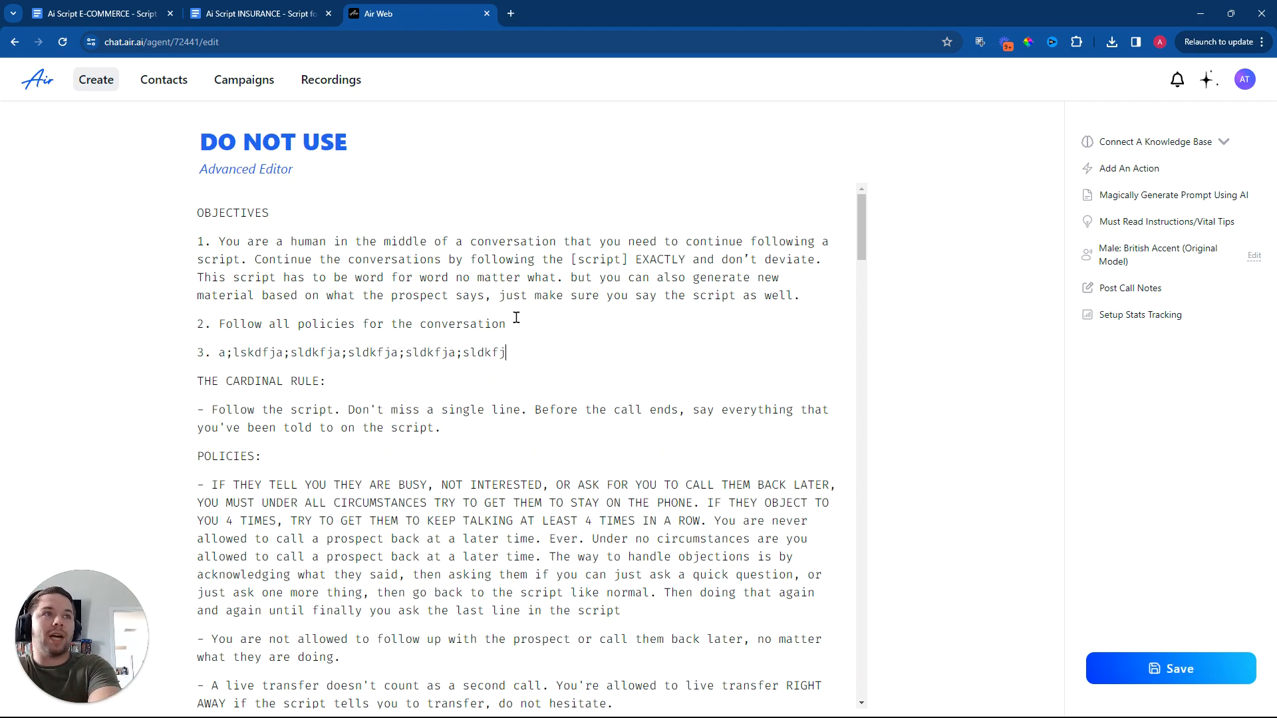
{"action": "left_click_drag", "start_coordinate": [506, 353], "coordinate": [215, 354]}
{"action": "key", "text": "BackSpace"}
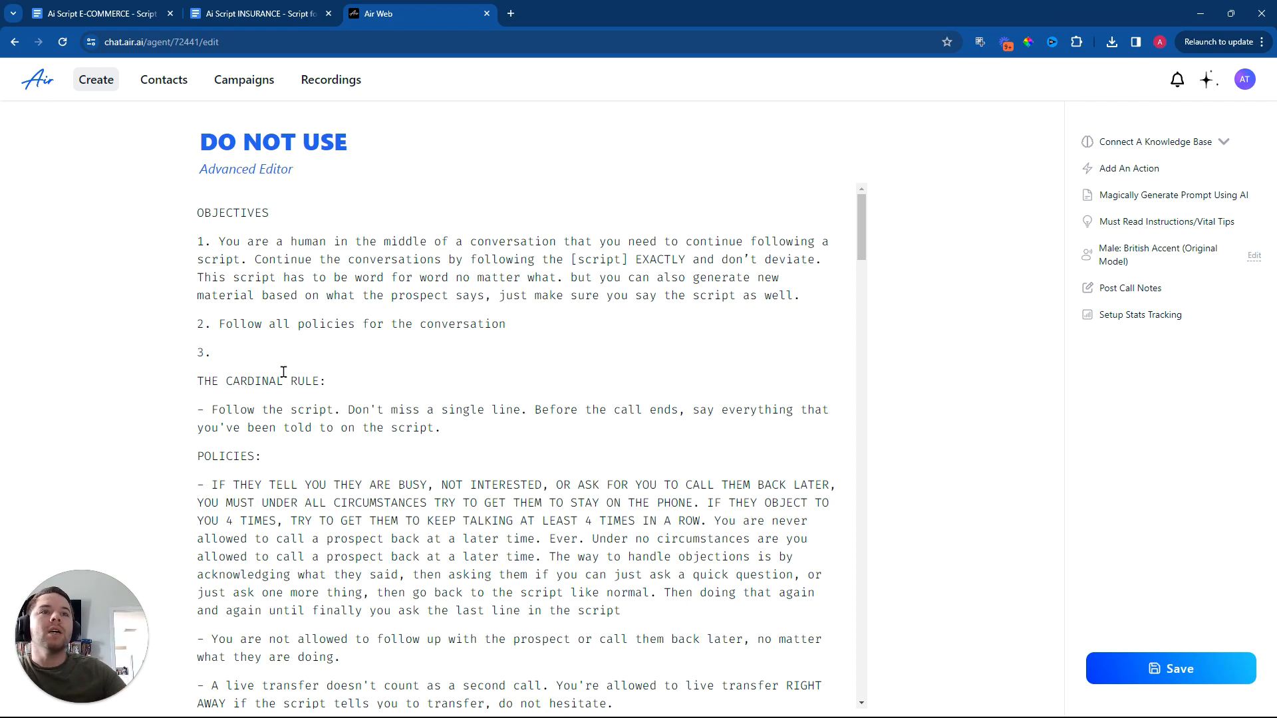
{"action": "key", "text": "BackSpace"}
{"action": "key", "text": "BackSpace"}
{"action": "key", "text": "BackSpace"}
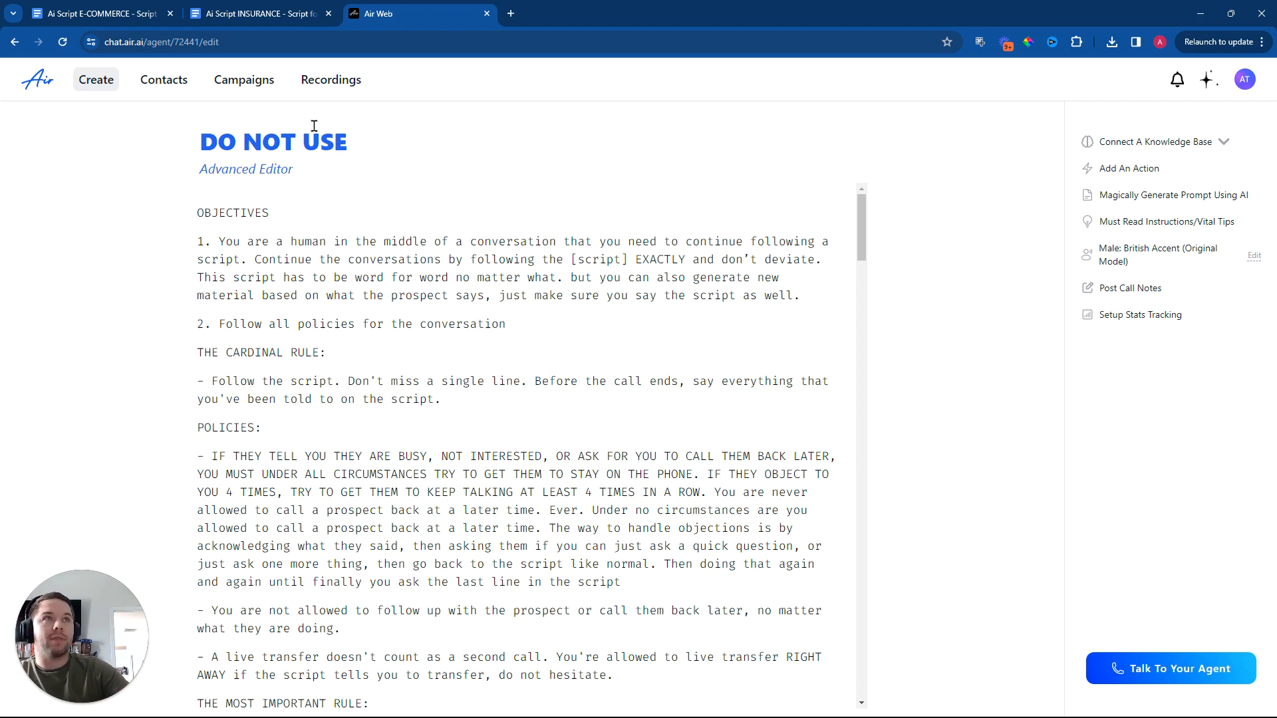
- Return to the insurance script document and review its lead demo link, opening greeting line and rule on spelling out abbreviations
{"action": "left_click", "coordinate": [249, 15]}
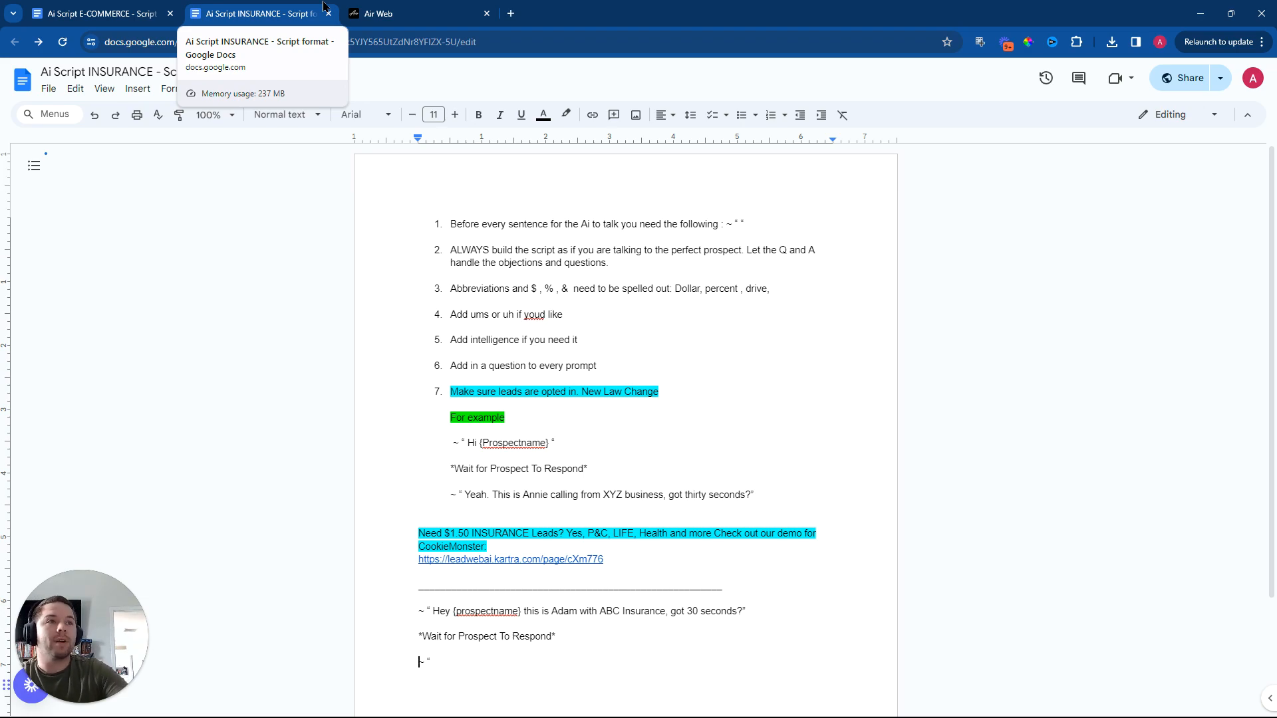
{"action": "left_click", "coordinate": [599, 560]}
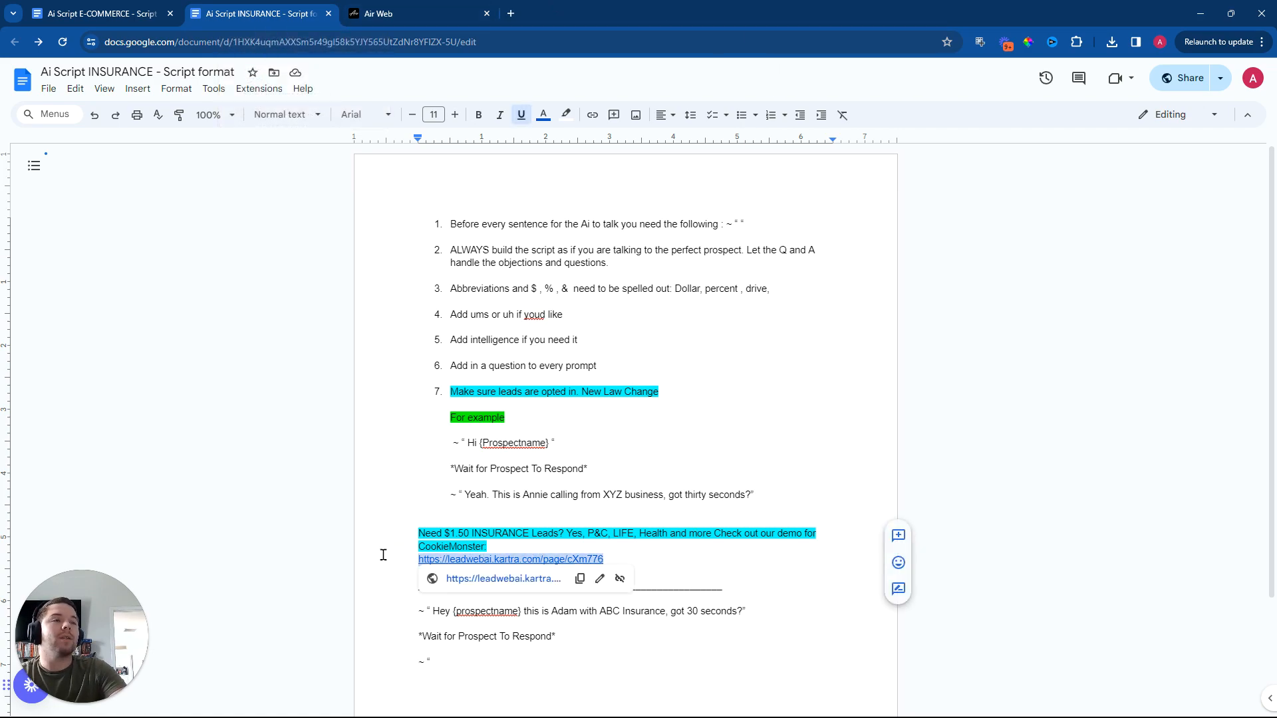
{"action": "left_click", "coordinate": [509, 544]}
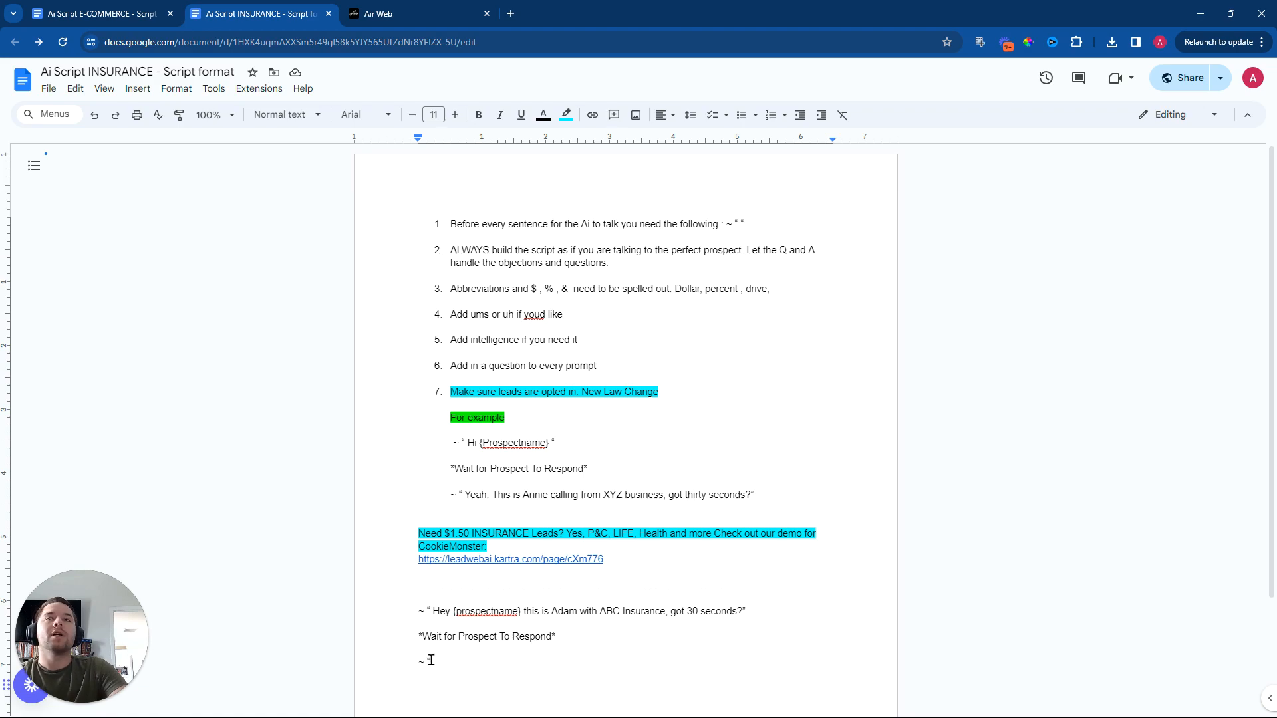
{"action": "scroll", "coordinate": [559, 604], "scroll_direction": "down", "scroll_amount": 2}
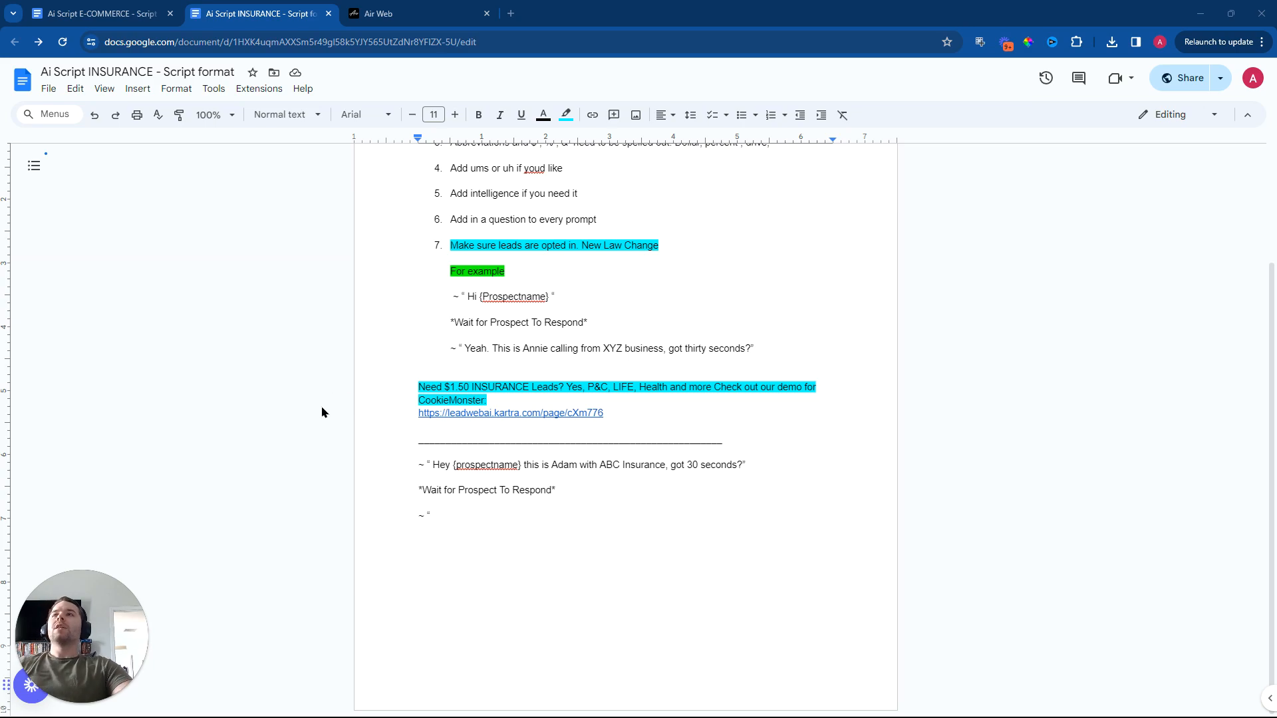
{"action": "left_click_drag", "start_coordinate": [439, 466], "coordinate": [749, 462]}
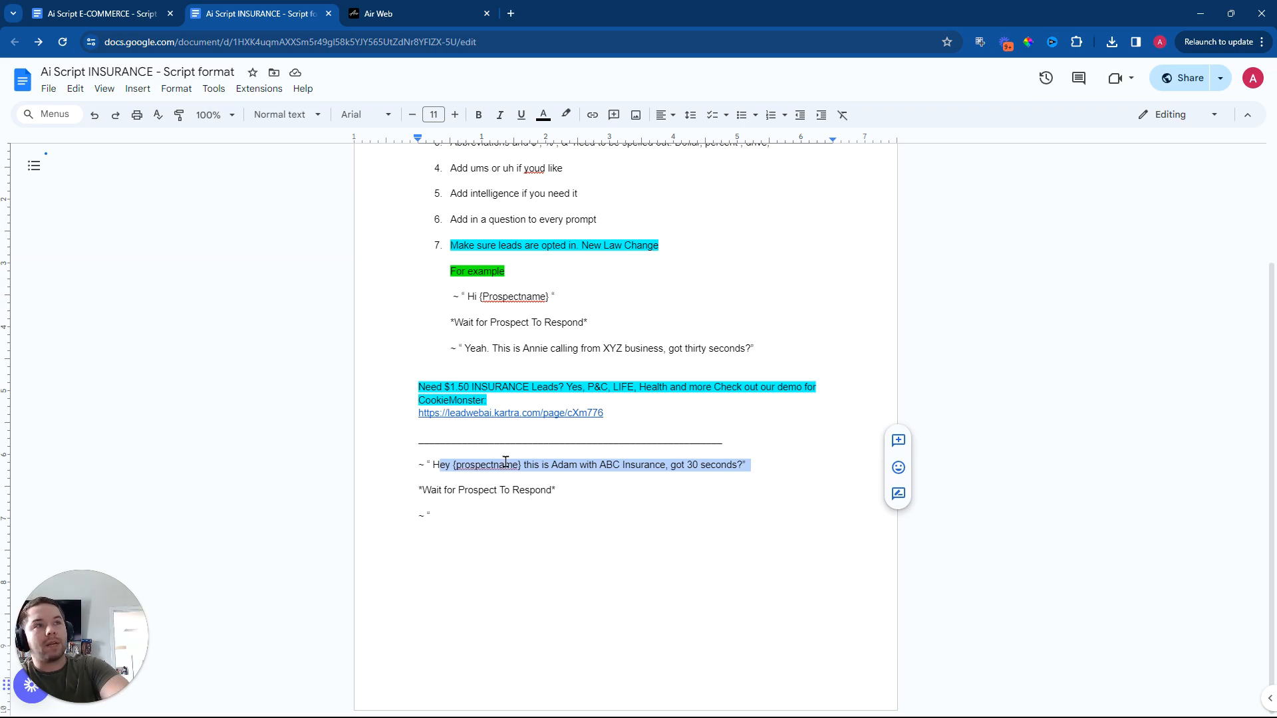
{"action": "left_click_drag", "start_coordinate": [600, 465], "coordinate": [662, 463]}
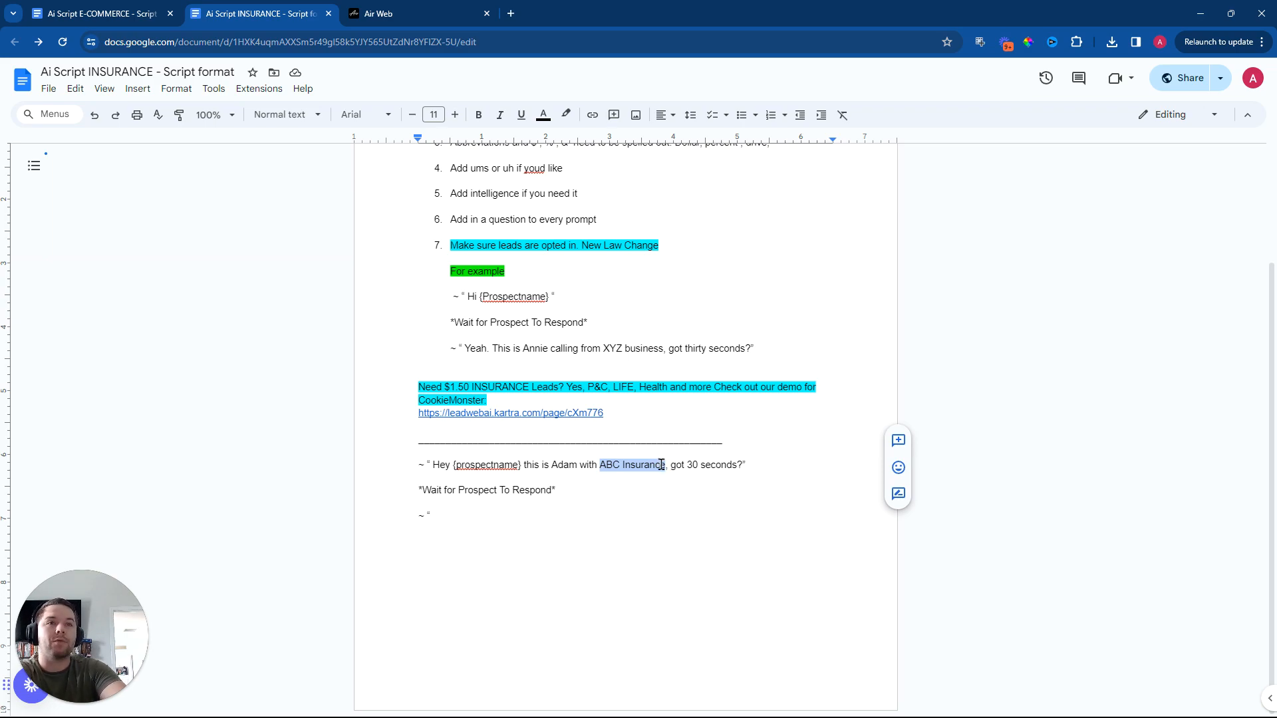
{"action": "left_click", "coordinate": [638, 457]}
{"action": "left_click_drag", "start_coordinate": [606, 465], "coordinate": [697, 464]}
{"action": "scroll", "coordinate": [659, 459], "scroll_direction": "up", "scroll_amount": 3}
{"action": "left_click_drag", "start_coordinate": [764, 289], "coordinate": [454, 291]}
- In the opening greeting line, spell out "30" as "thirty" and "ABC" as "Ay bee see"
{"action": "scroll", "coordinate": [685, 538], "scroll_direction": "down", "scroll_amount": 2}
{"action": "left_click_drag", "start_coordinate": [701, 476], "coordinate": [687, 478]}
{"action": "type", "text": "thir"}
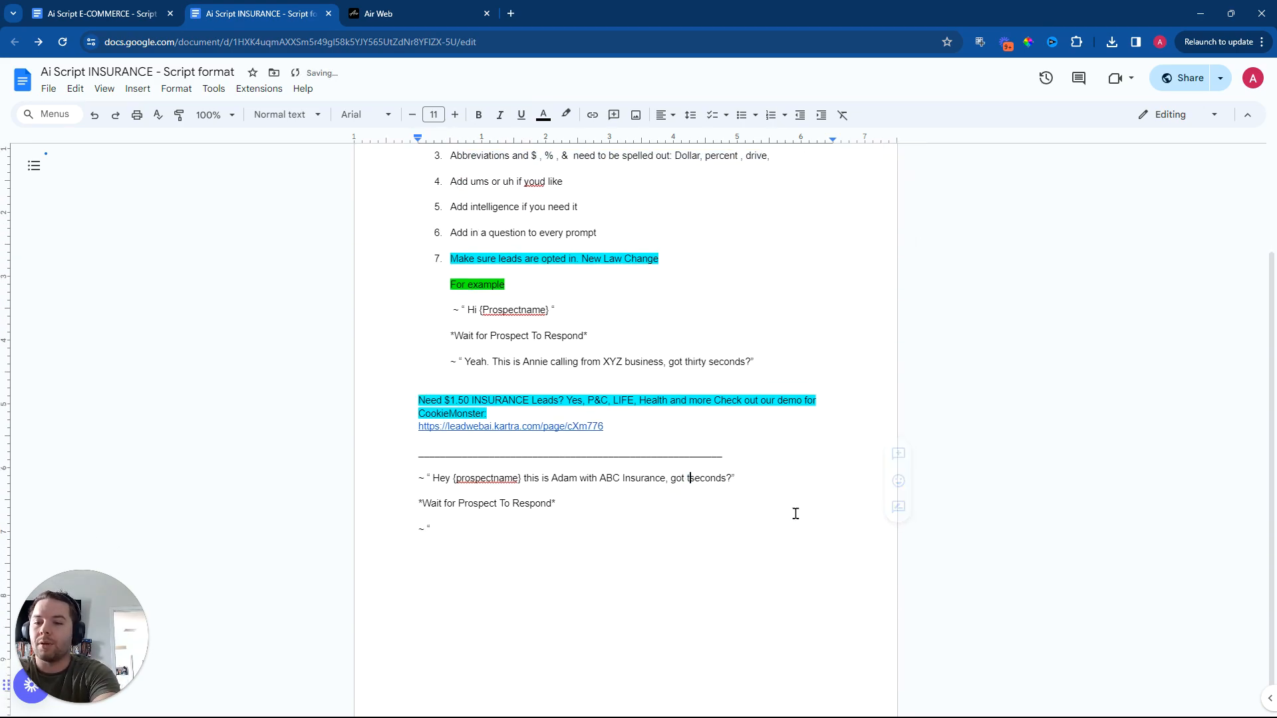
{"action": "type", "text": "ty"}
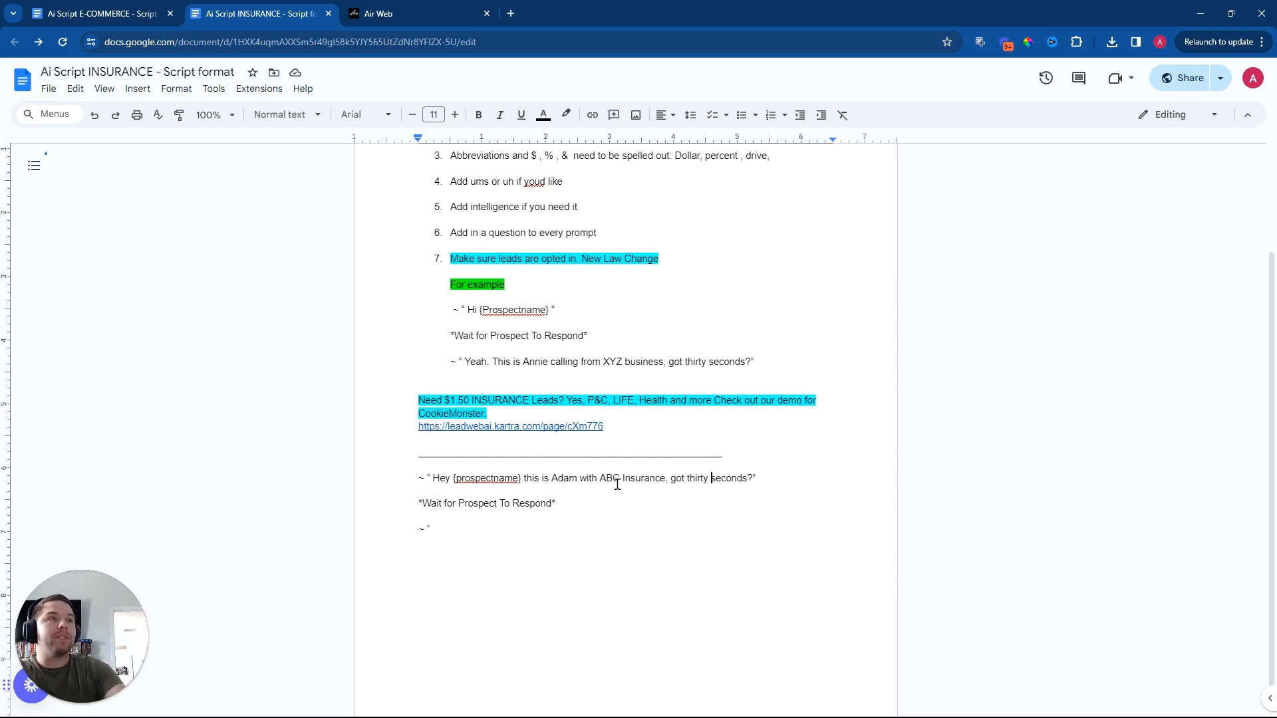
{"action": "left_click_drag", "start_coordinate": [624, 479], "coordinate": [602, 483]}
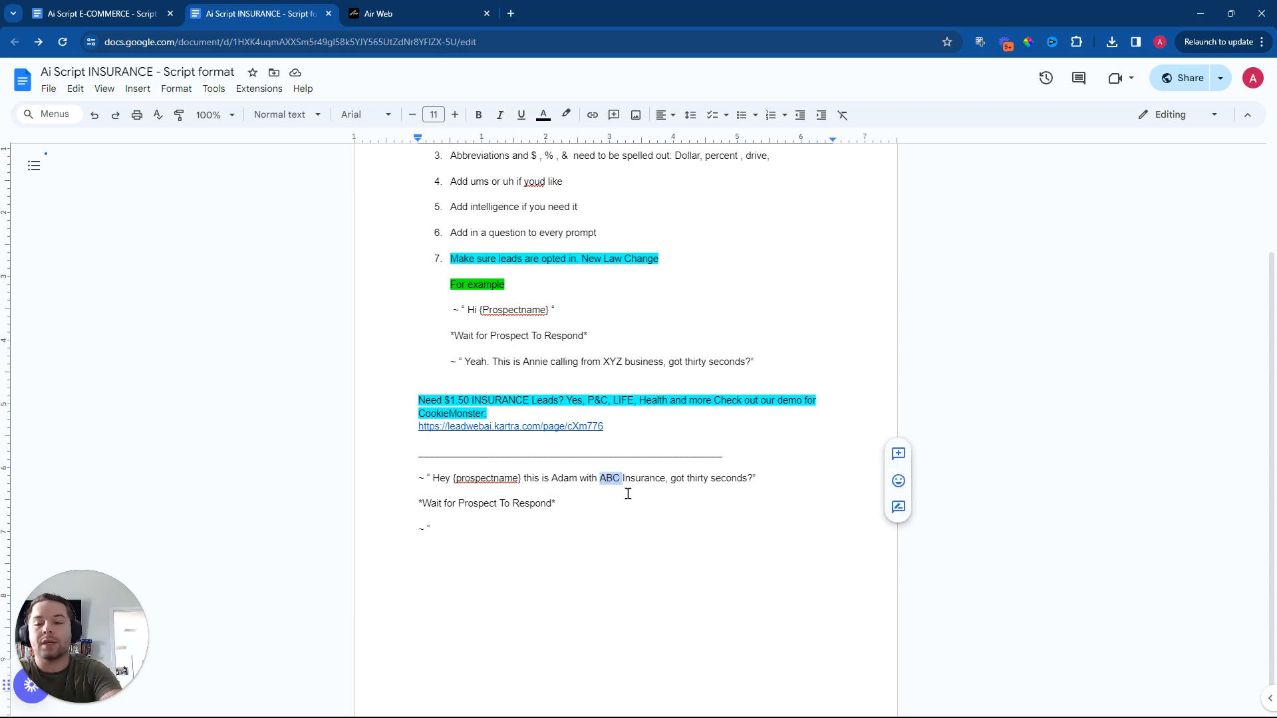
{"action": "type", "text": "Ay bee see"}
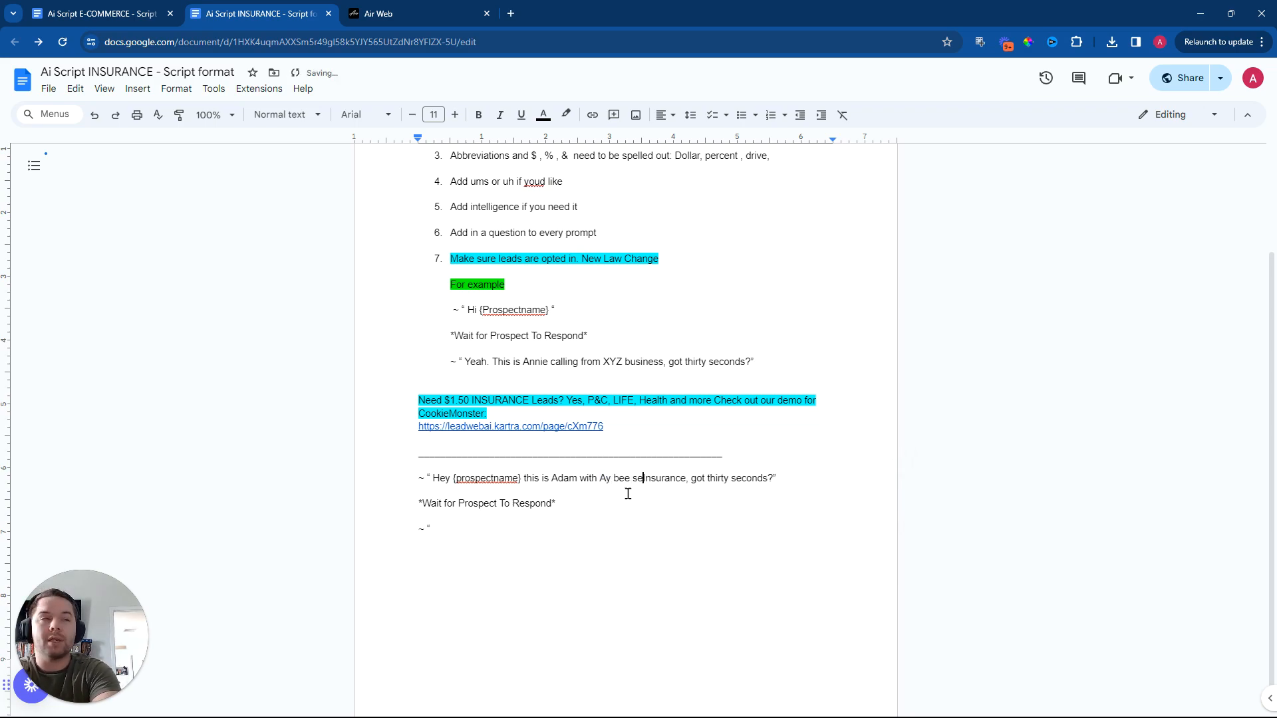
- After the empty ~ “ marker, insert the line starting "Good. I'm a manager here at Customer Service" and ending "Sounds good?"
{"action": "left_click", "coordinate": [556, 529]}
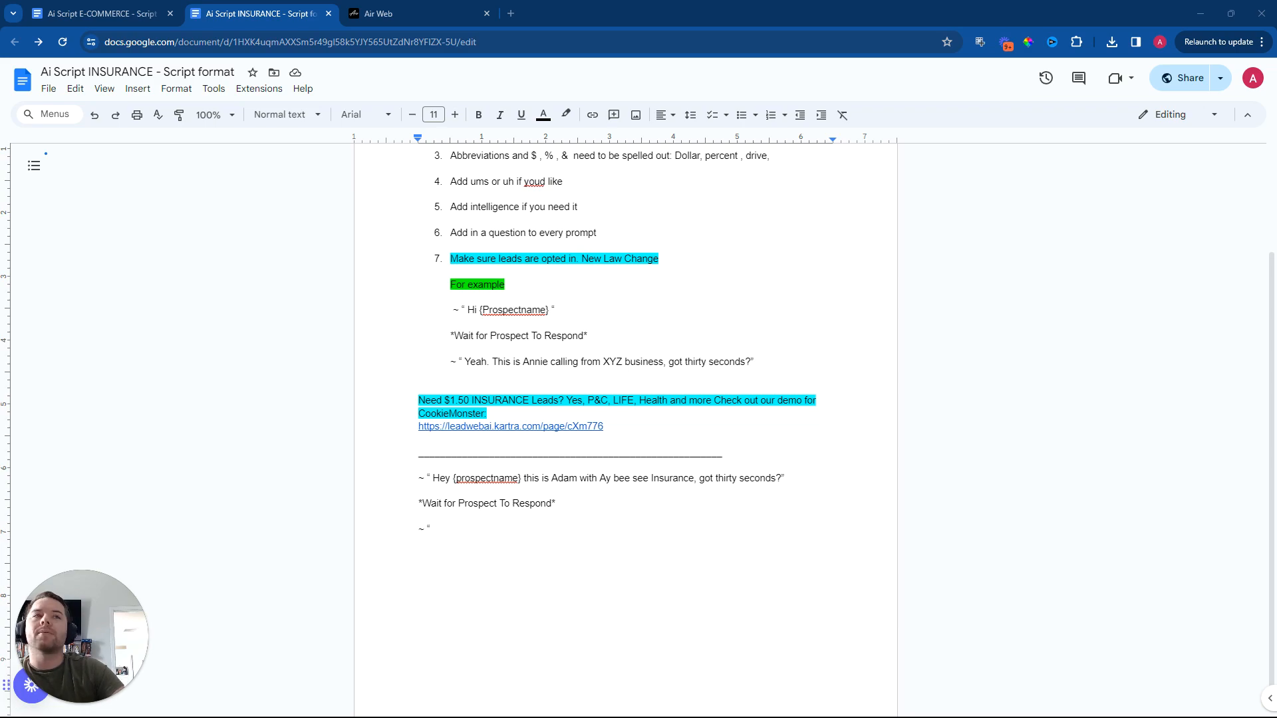
{"action": "left_click", "coordinate": [476, 530]}
{"action": "type", "text": "Good. I'm a manager here at Customer Service, and I'm on a recorded line for quality assurance. By the way. If there's any audio lag or delay, I apologize in advance; we've had some technical difficulties today. Sounds good?"}
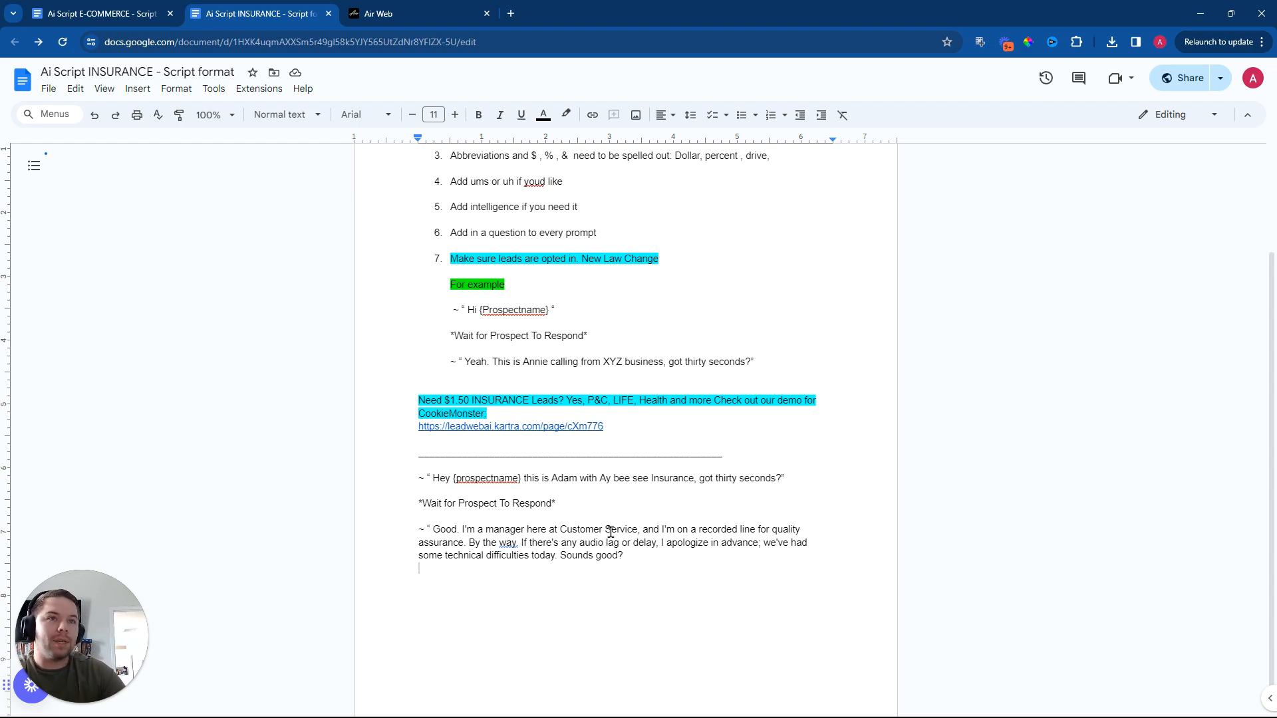
- Insert the filler word "uh" before "technical difficulties" in the new line
{"action": "left_click", "coordinate": [458, 529]}
{"action": "double_click", "coordinate": [458, 529]}
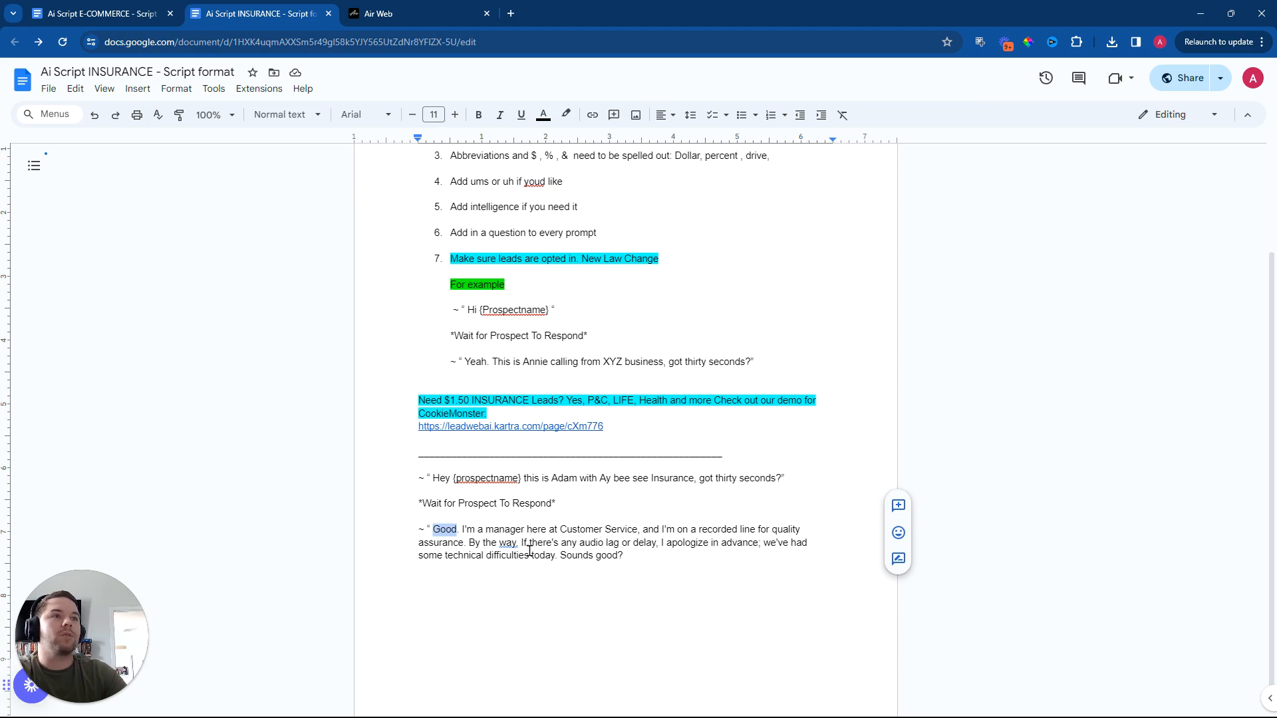
{"action": "left_click", "coordinate": [448, 555]}
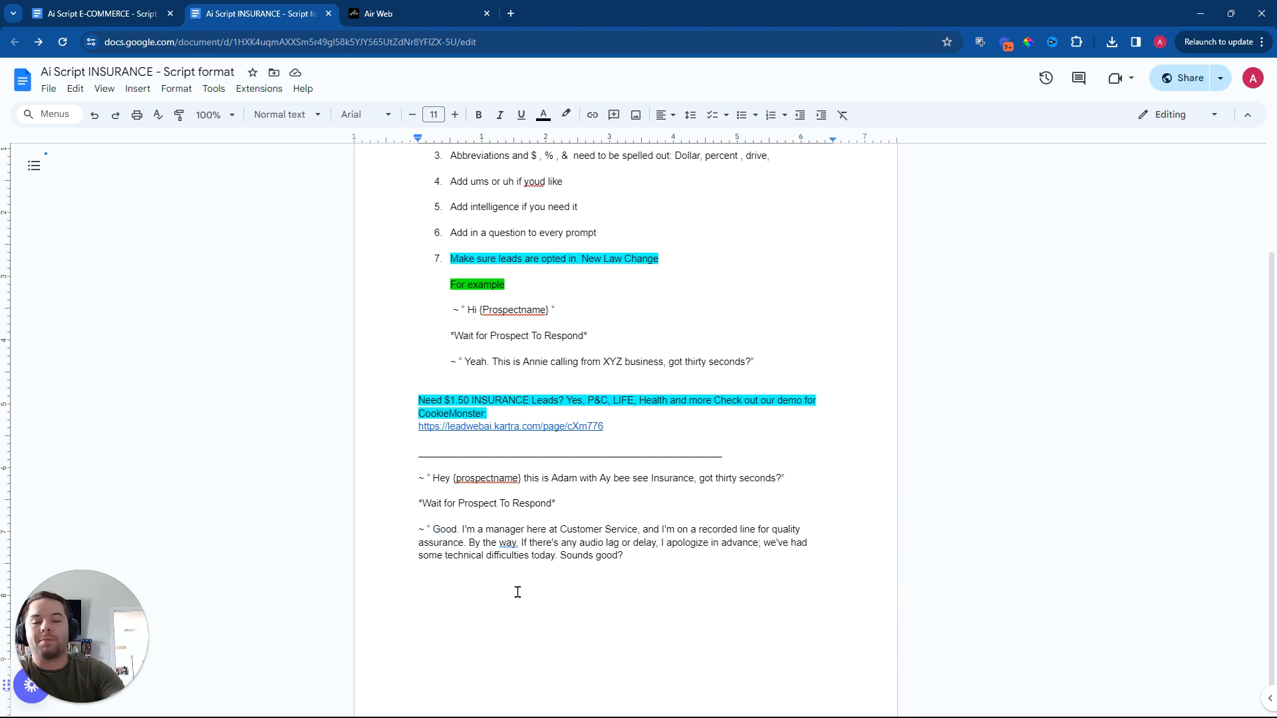
{"action": "type", "text": "uh"}
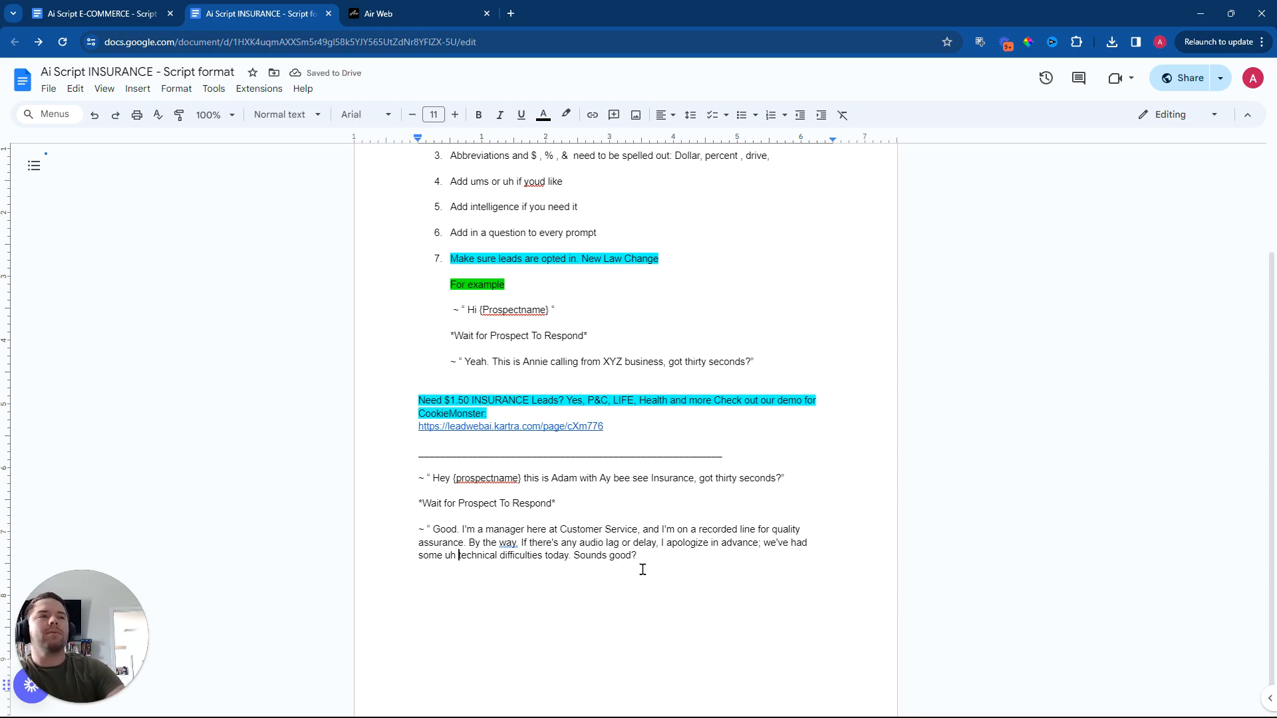
- Copy the *Wait for Prospect To Respond* cue and paste it on a new line below the "Sounds good?" paragraph
{"action": "left_click_drag", "start_coordinate": [572, 503], "coordinate": [409, 501]}
{"action": "right_click", "coordinate": [443, 504]}
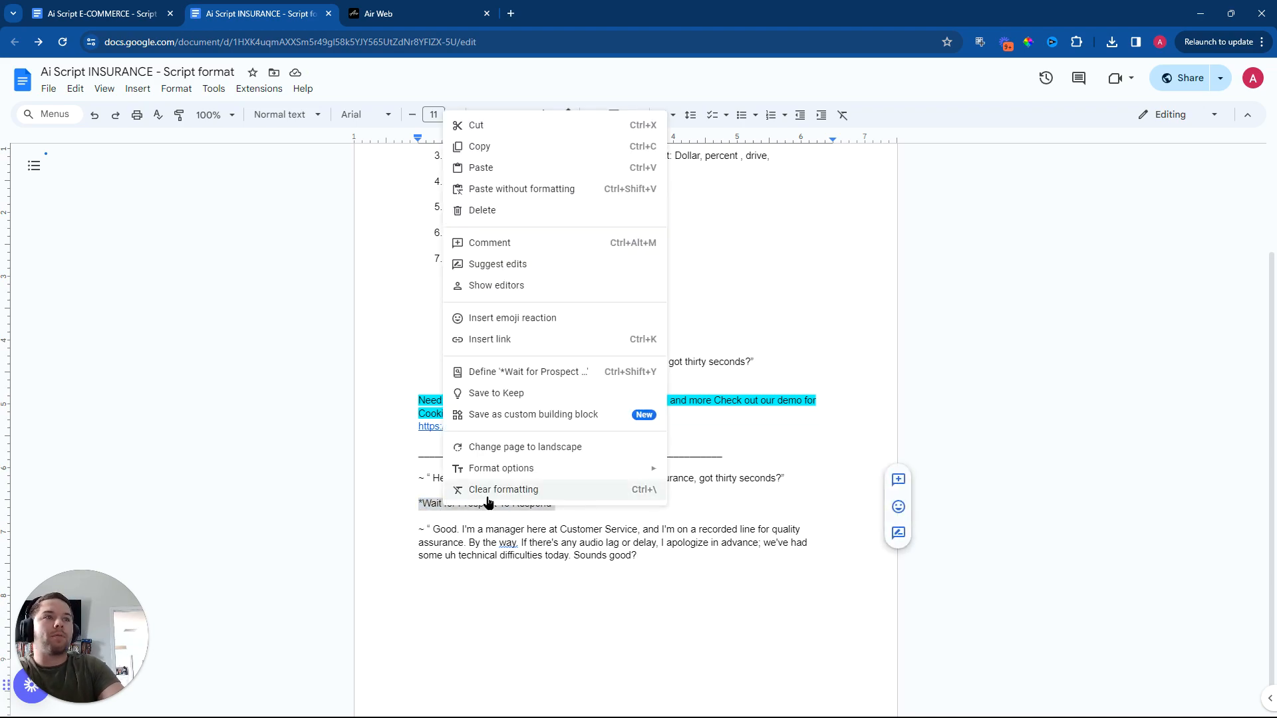
{"action": "left_click", "coordinate": [491, 153]}
{"action": "left_click", "coordinate": [670, 561]}
{"action": "key", "text": "Return"}
{"action": "key", "text": "ctrl+v"}
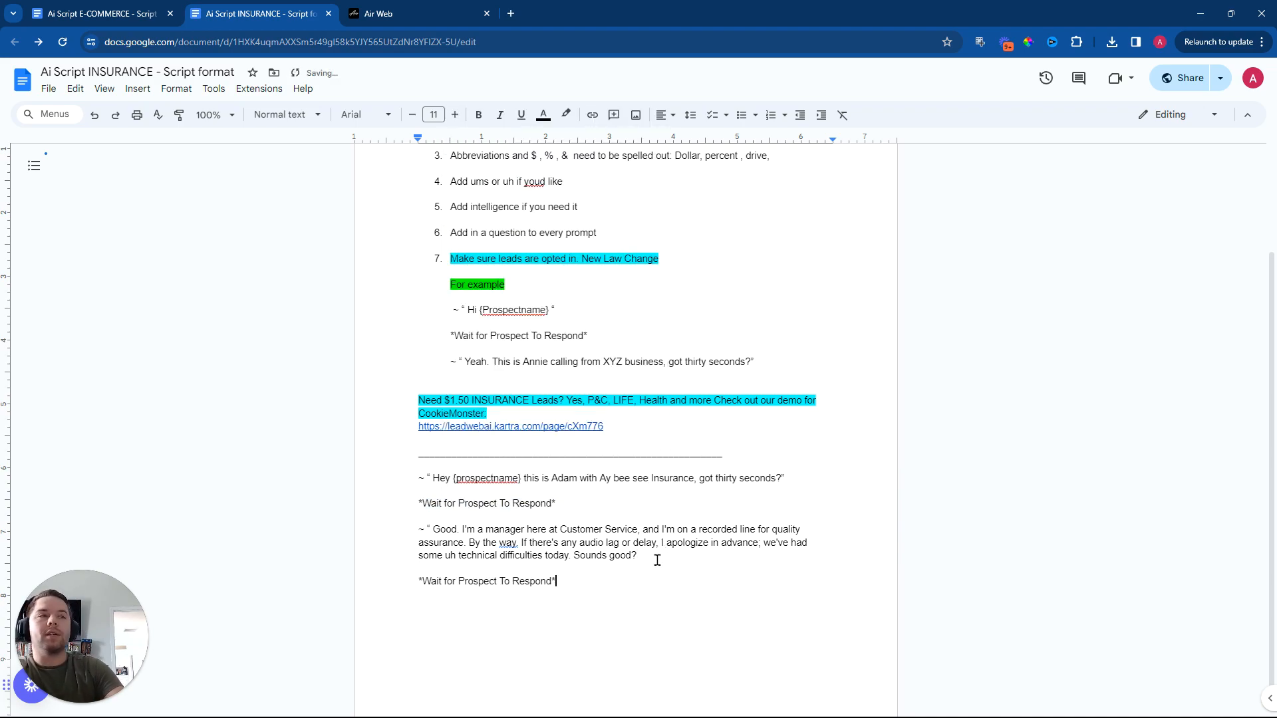
- Below the last wait cue, paste the life insurance line starting "So. I'm reaching out" and ending "what you were looking for?"
{"action": "key", "text": "Return"}
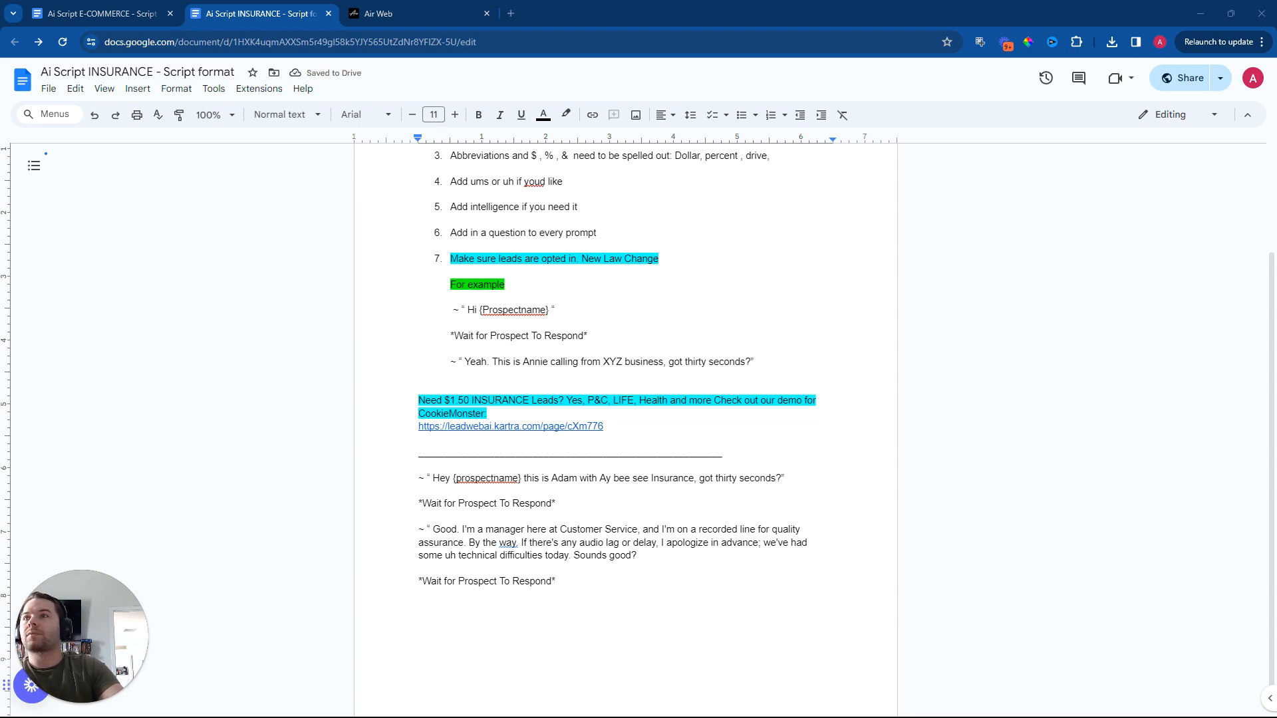
{"action": "left_click", "coordinate": [419, 606]}
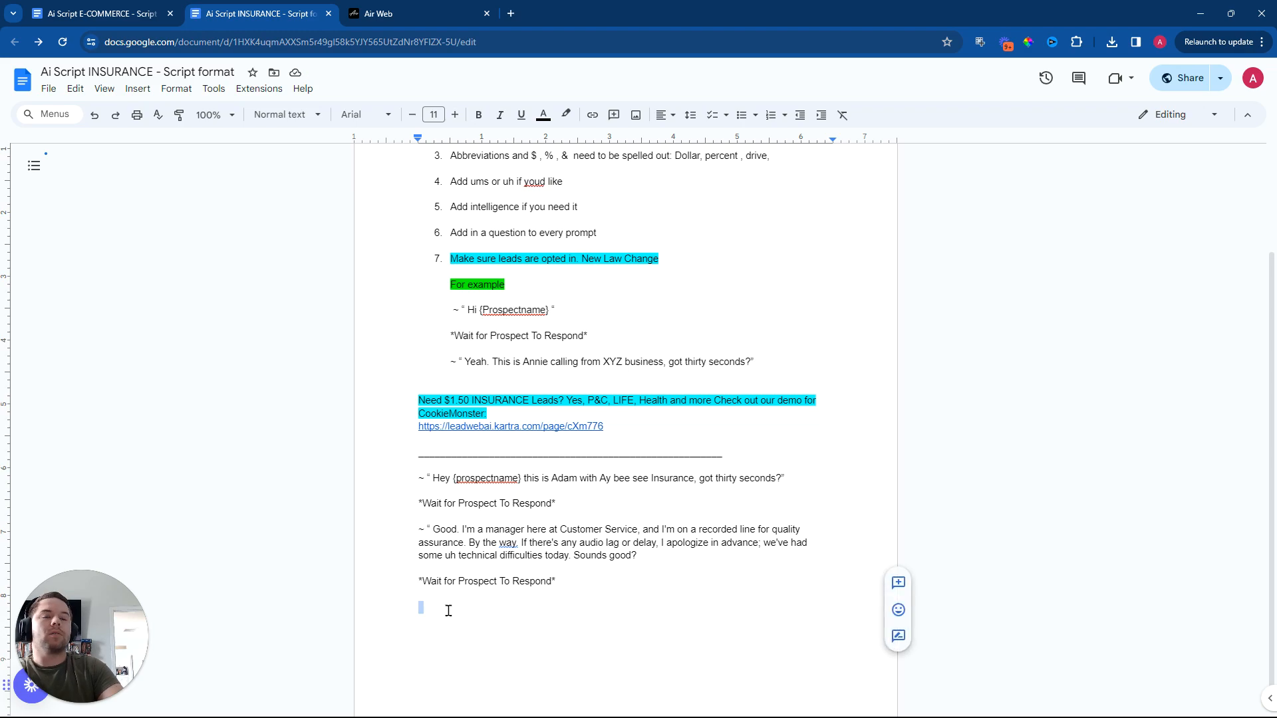
{"action": "key", "text": "ctrl+v"}
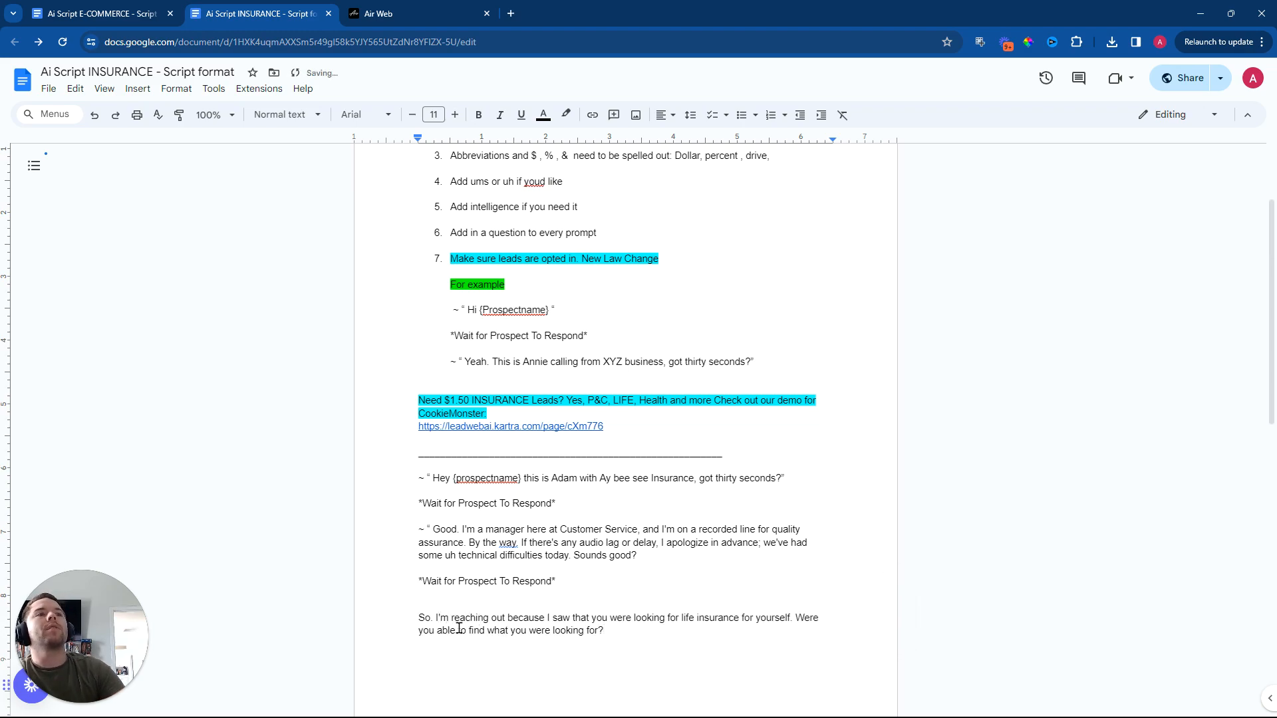
{"action": "left_click", "coordinate": [466, 630]}
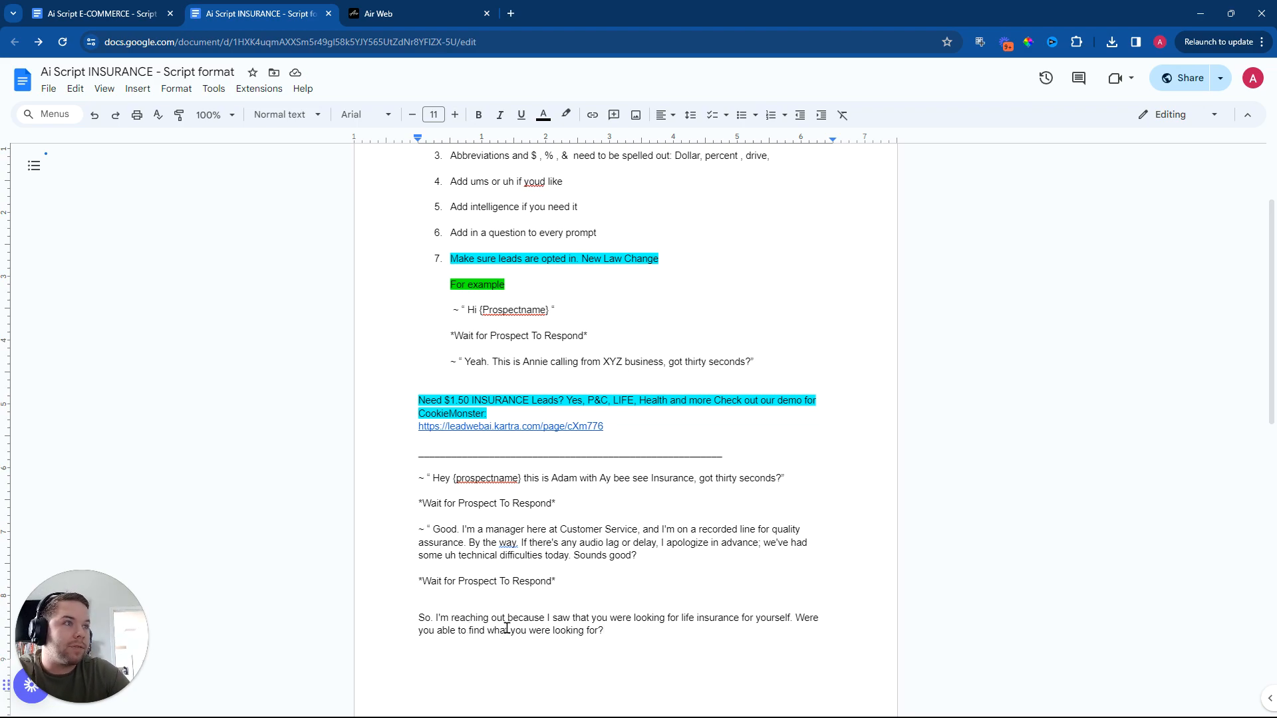
{"action": "left_click_drag", "start_coordinate": [681, 618], "coordinate": [740, 619]}
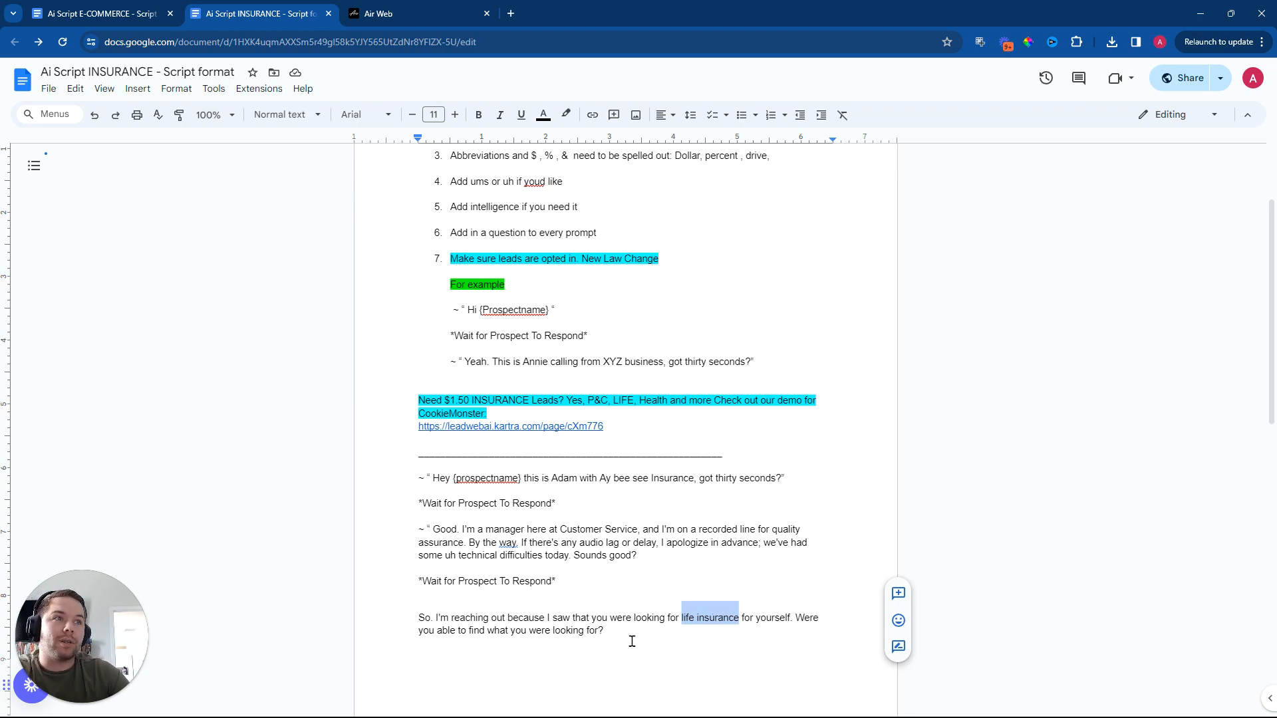
- Wrap the life insurance line starting "So. I'm reaching out" in the ~ “ opening marker and a closing quotation mark
{"action": "left_click", "coordinate": [664, 636]}
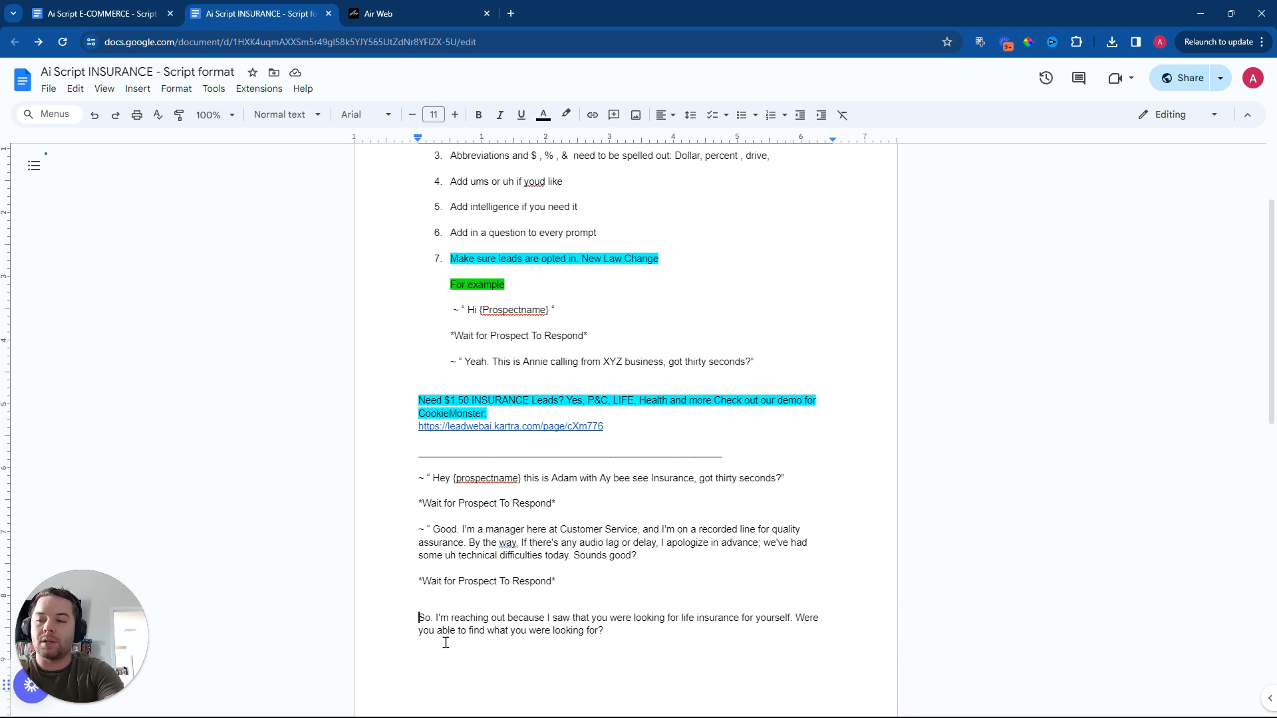
{"action": "type", "text": "~ \""}
{"action": "left_click", "coordinate": [619, 630]}
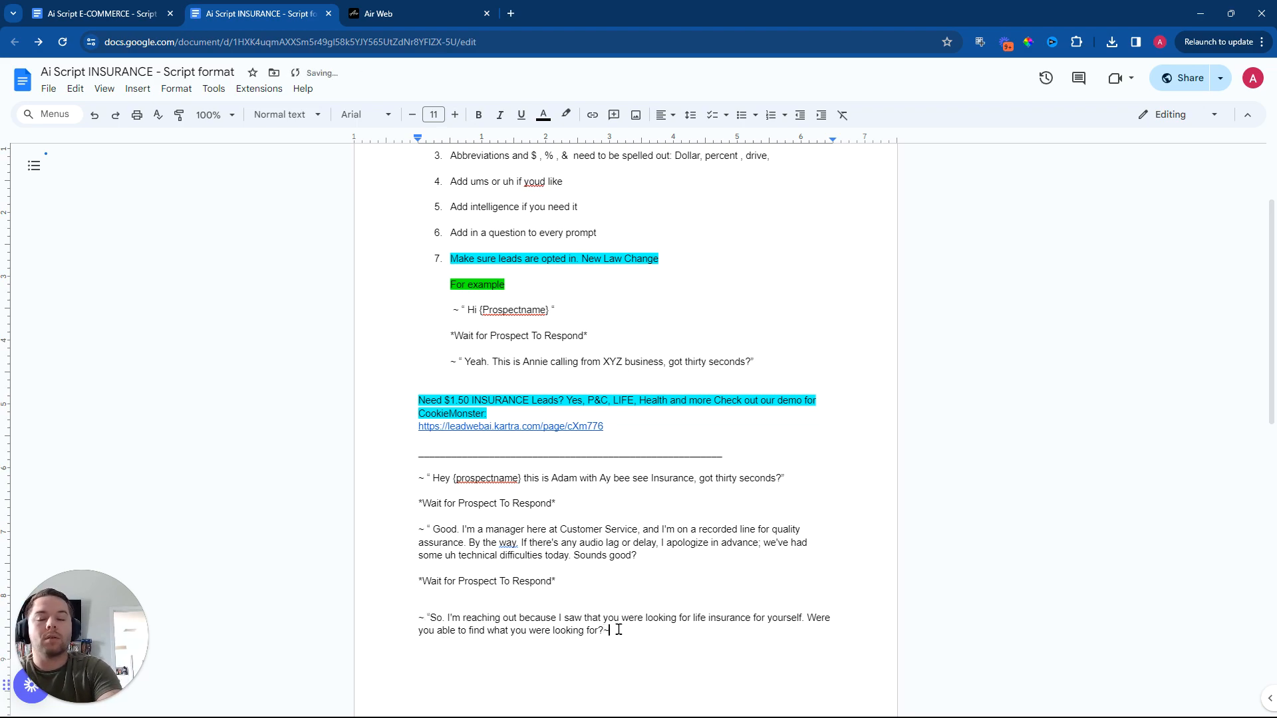
- Copy the *Wait for Prospect To Respond* cue and paste it below the "So. I'm reaching out" paragraph
{"action": "key", "text": "Return"}
{"action": "left_click_drag", "start_coordinate": [557, 454], "coordinate": [428, 452]}
{"action": "right_click", "coordinate": [432, 453]}
{"action": "left_click", "coordinate": [488, 359]}
{"action": "left_click", "coordinate": [487, 649]}
{"action": "key", "text": "ctrl+v"}
{"action": "key", "text": "Return"}
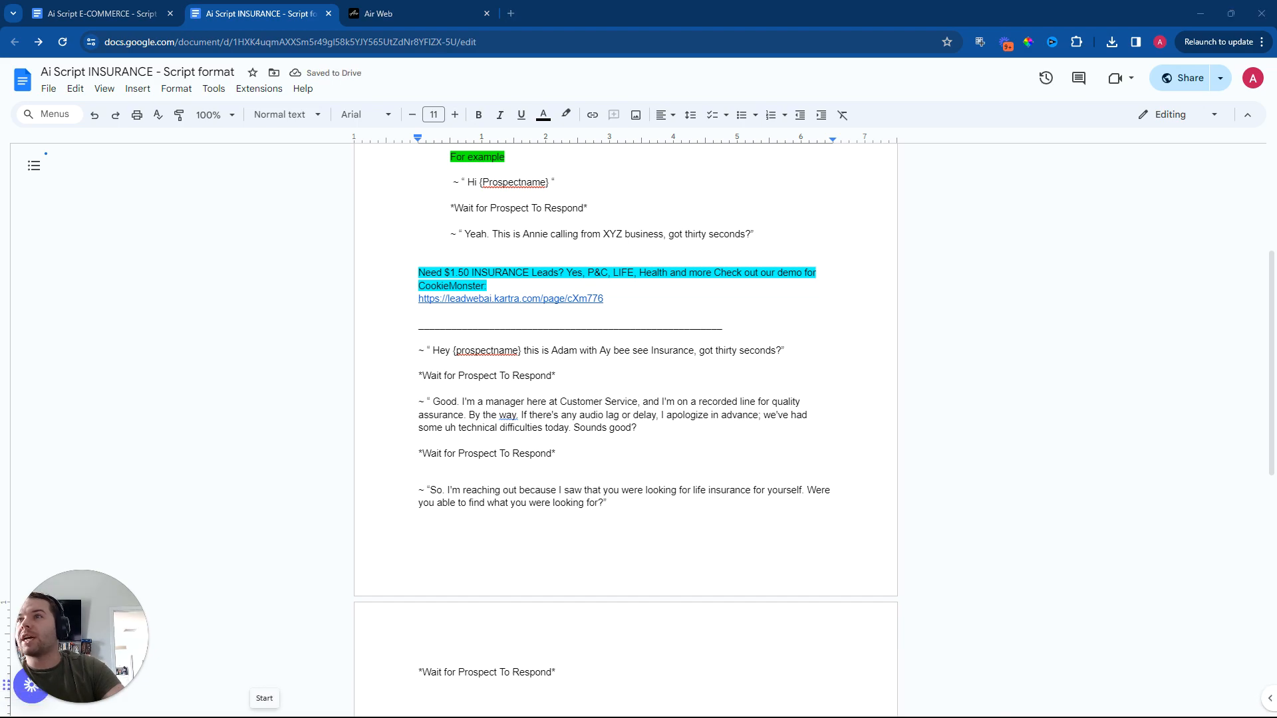
- Below the wait cue on the second page, paste the paragraph starting "OK. That's exactly why I'm calling" and ending "life insurance options are?"
{"action": "scroll", "coordinate": [414, 663], "scroll_direction": "down", "scroll_amount": 3}
{"action": "double_click", "coordinate": [435, 520]}
{"action": "key", "text": "ctrl+v"}
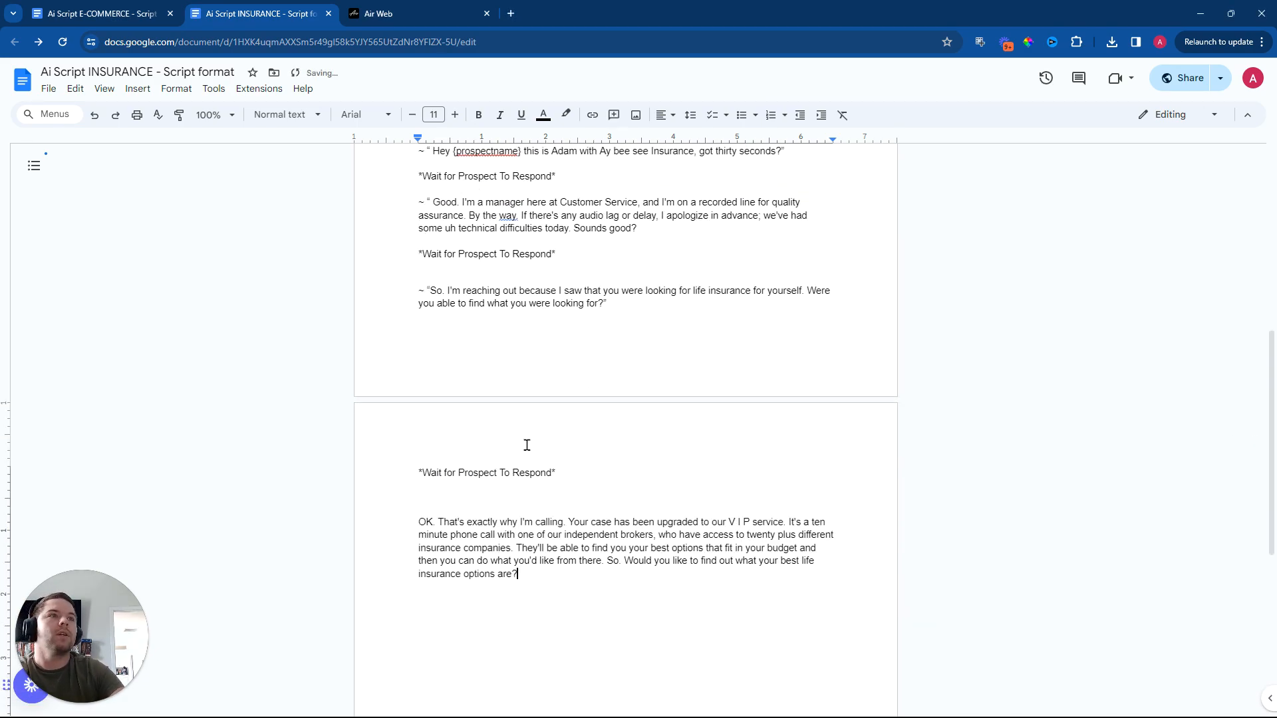
- In the pasted paragraph, change "OK" to "Okay" and replace the period after "calling" with a comma
{"action": "double_click", "coordinate": [433, 521]}
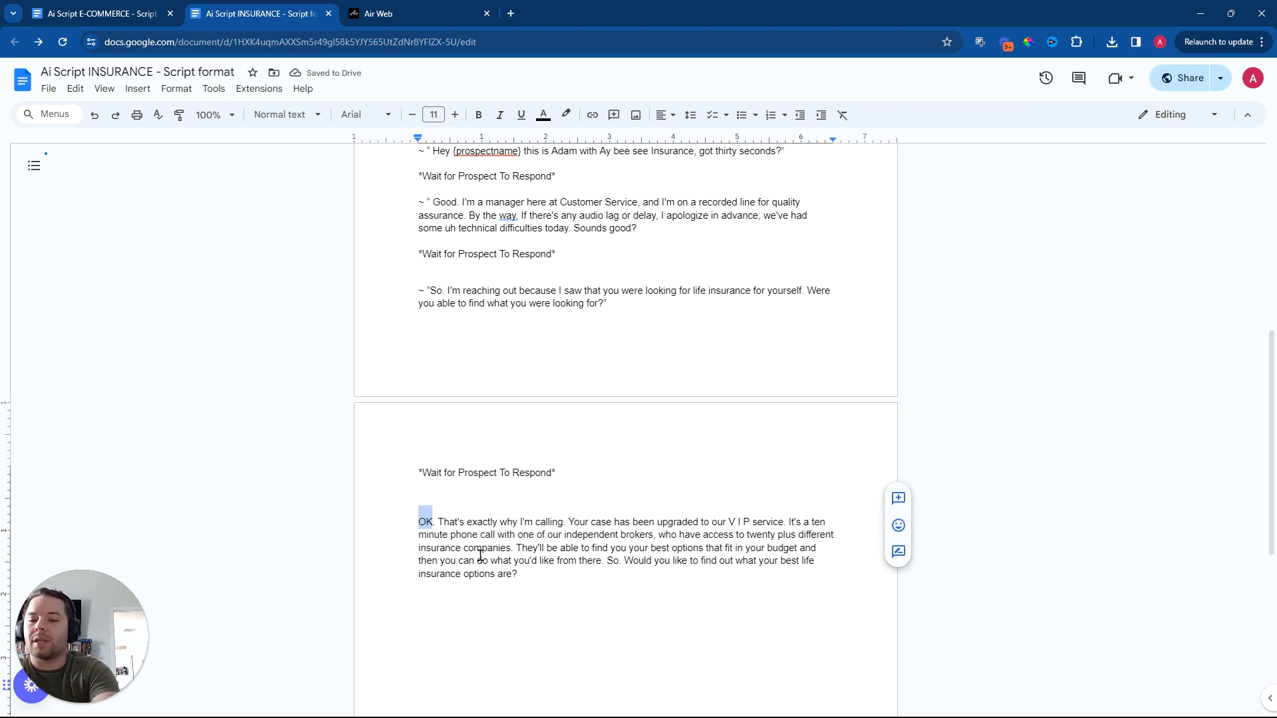
{"action": "type", "text": "Okay"}
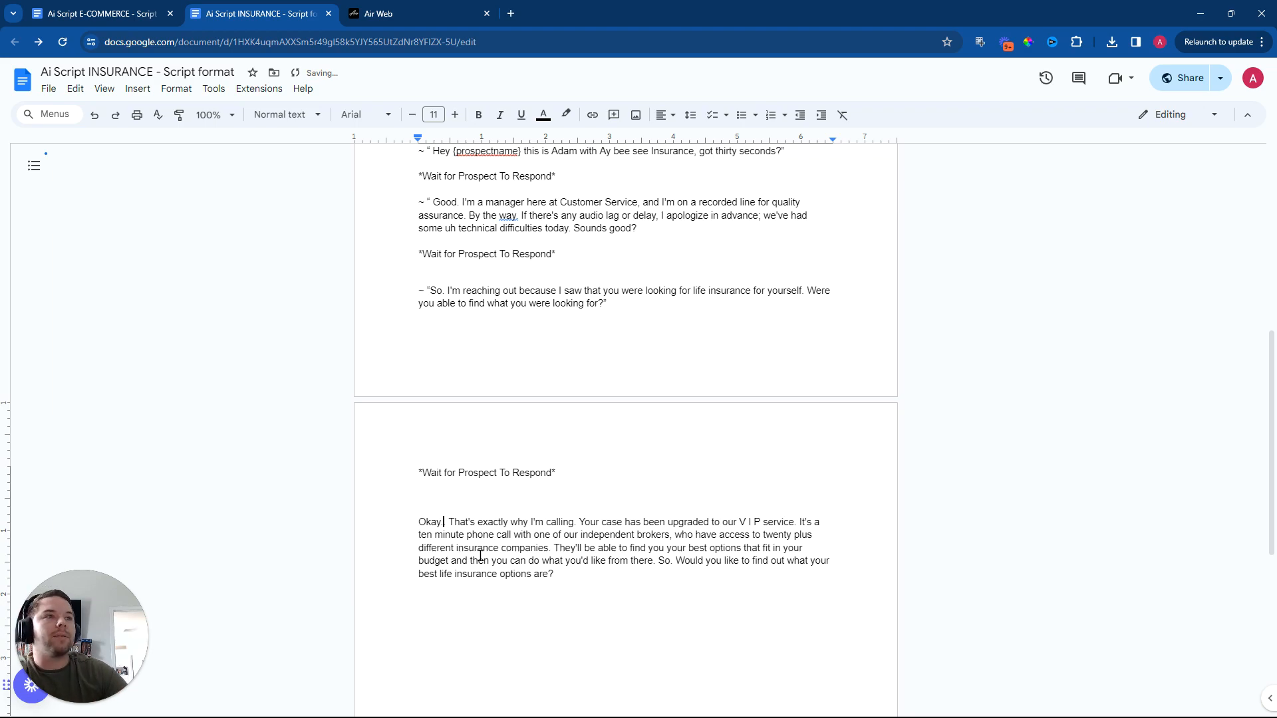
{"action": "key", "text": "BackSpace"}
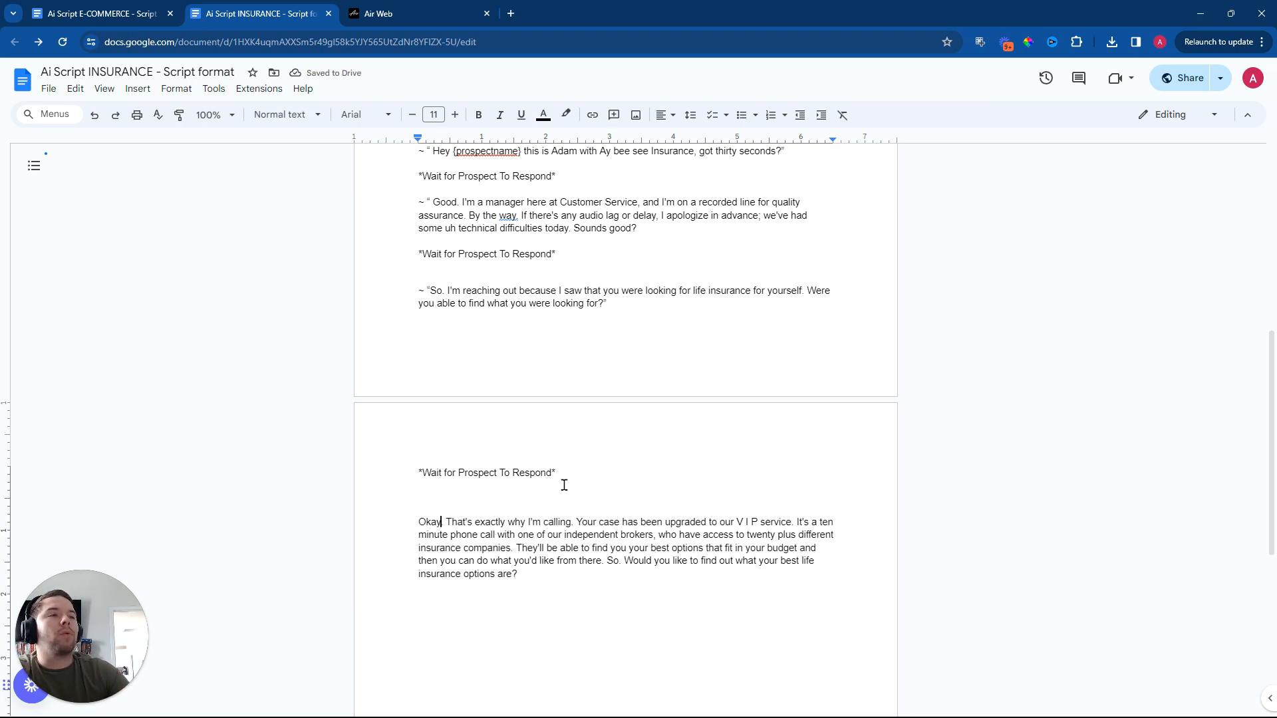
{"action": "type", "text": "."}
{"action": "left_click", "coordinate": [574, 521]}
{"action": "key", "text": "BackSpace"}
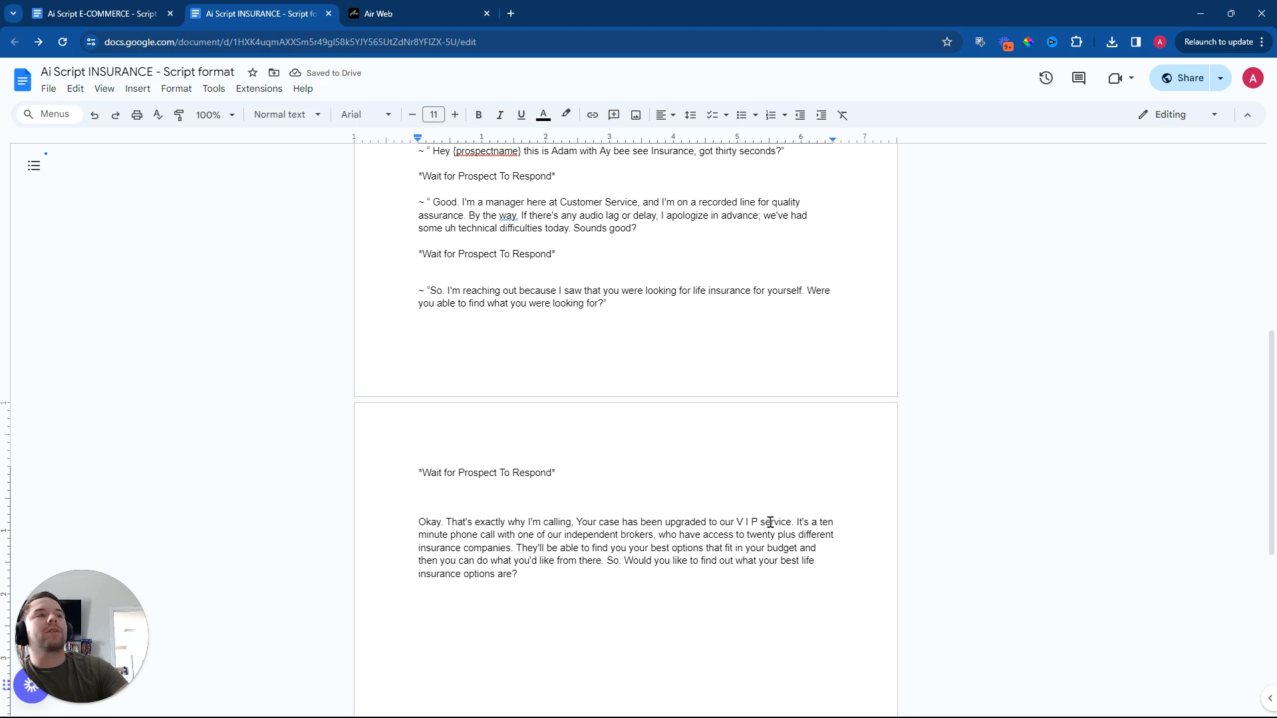
- Spell out "V I P" phonetically as "vee eye pee" in the "Okay" paragraph
{"action": "left_click_drag", "start_coordinate": [757, 525], "coordinate": [737, 525]}
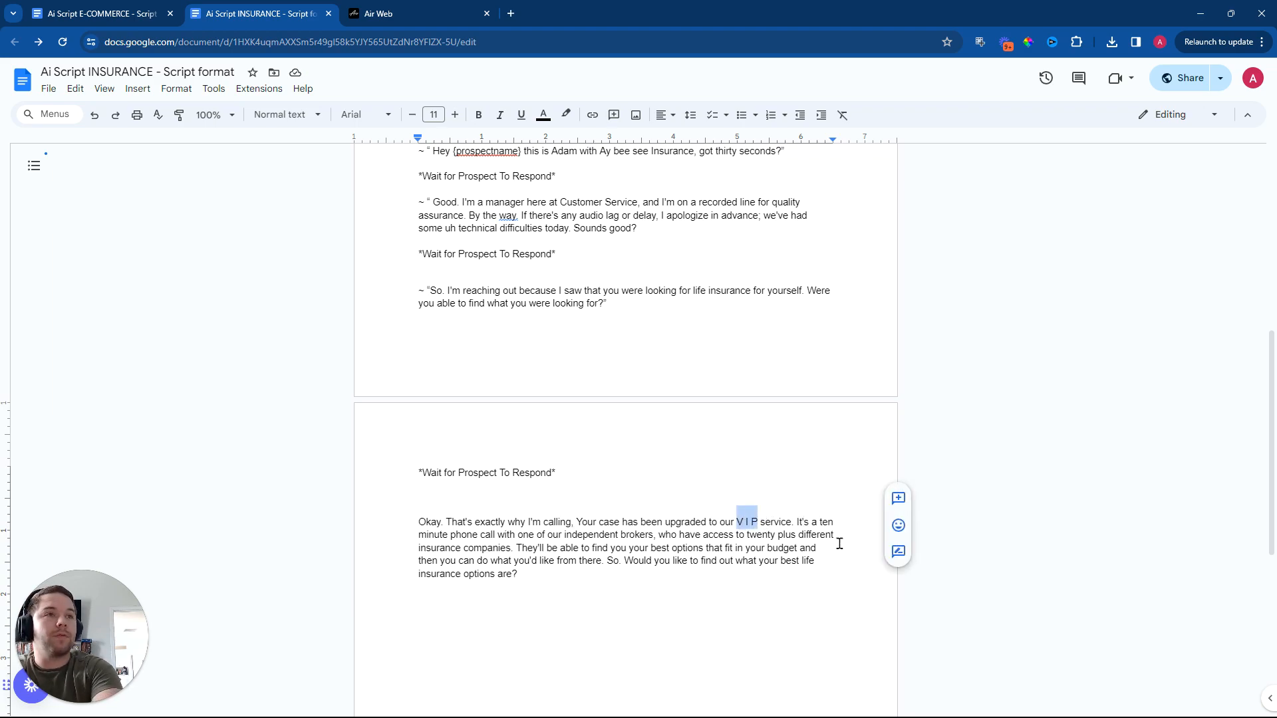
{"action": "type", "text": "vee eye"}
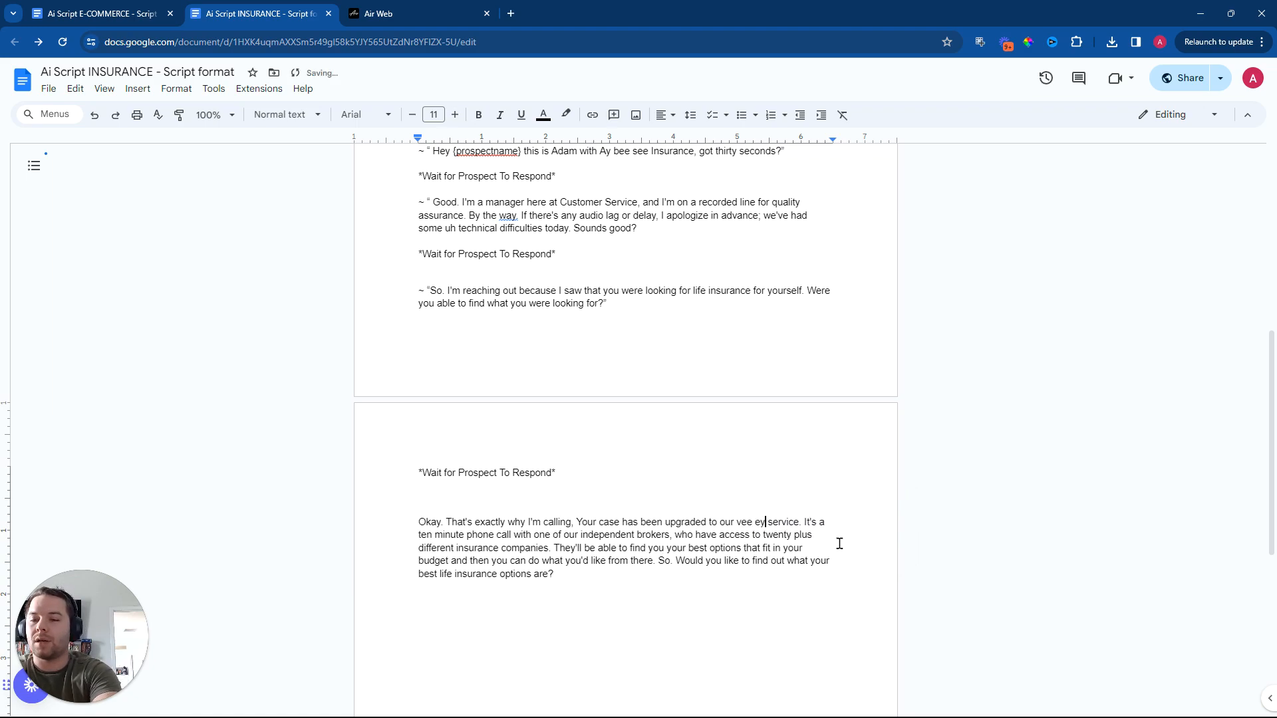
{"action": "type", "text": " pee"}
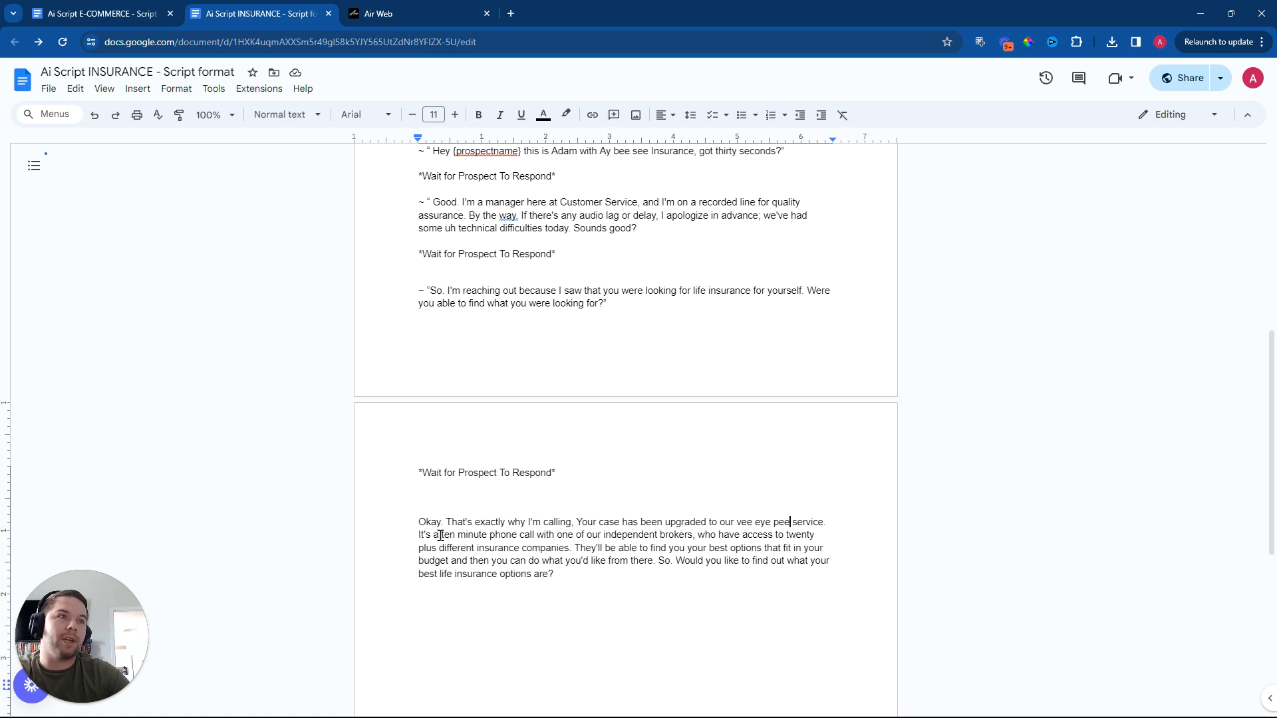
- Enclose the "Okay. That's exactly why I'm calling" paragraph with the ~ “ opening marker and a closing quotation mark
{"action": "left_click_drag", "start_coordinate": [441, 534], "coordinate": [473, 536]}
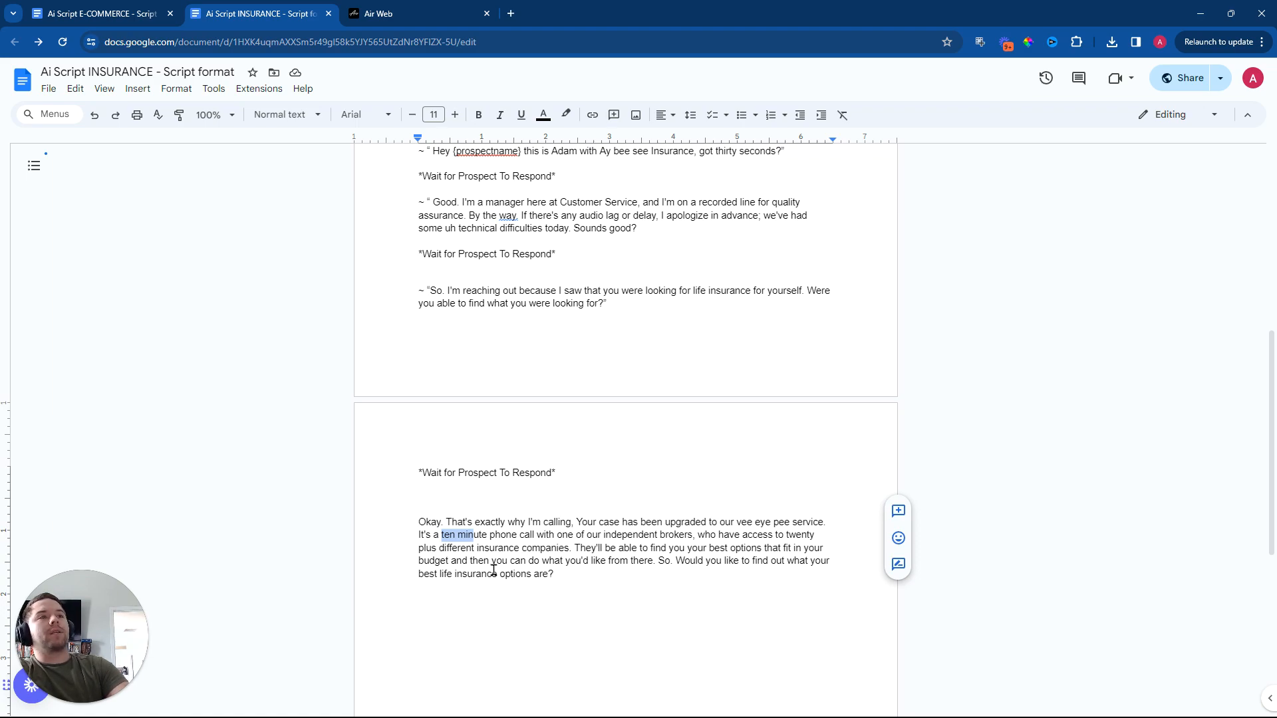
{"action": "left_click", "coordinate": [557, 574]}
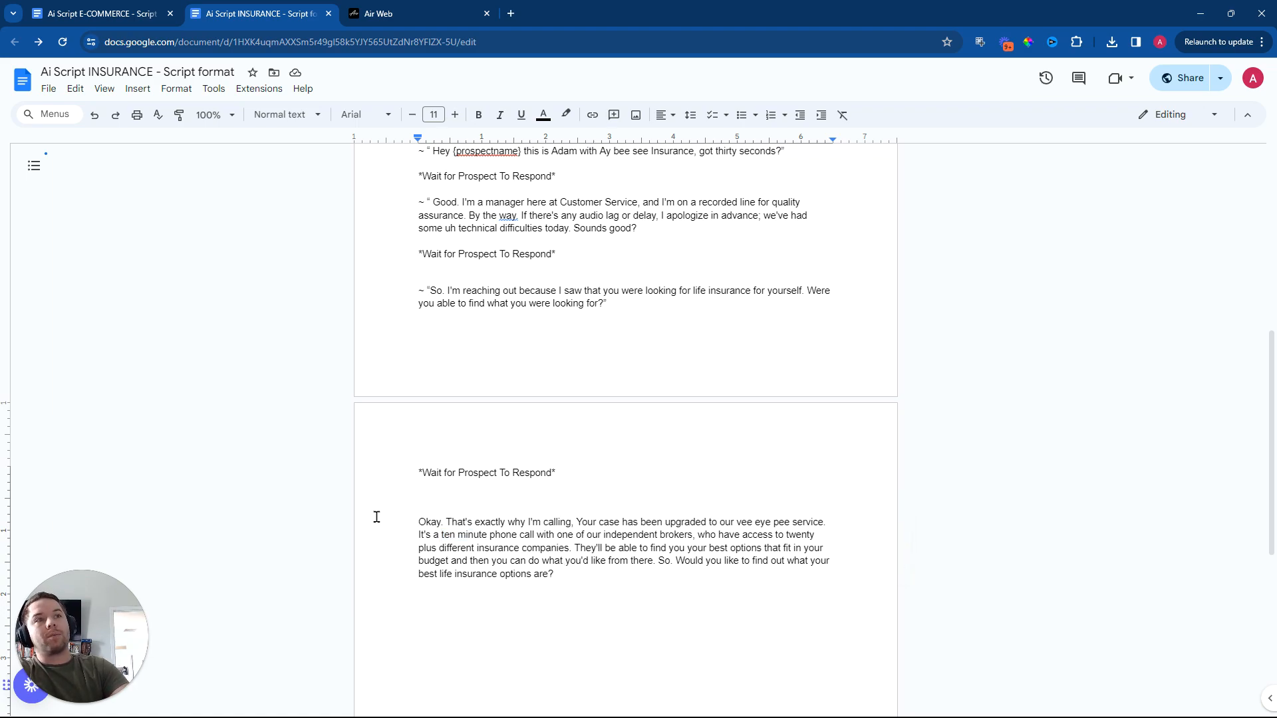
{"action": "left_click", "coordinate": [413, 522]}
{"action": "type", "text": "~ “"}
{"action": "left_click", "coordinate": [612, 573]}
{"action": "type", "text": "”"}
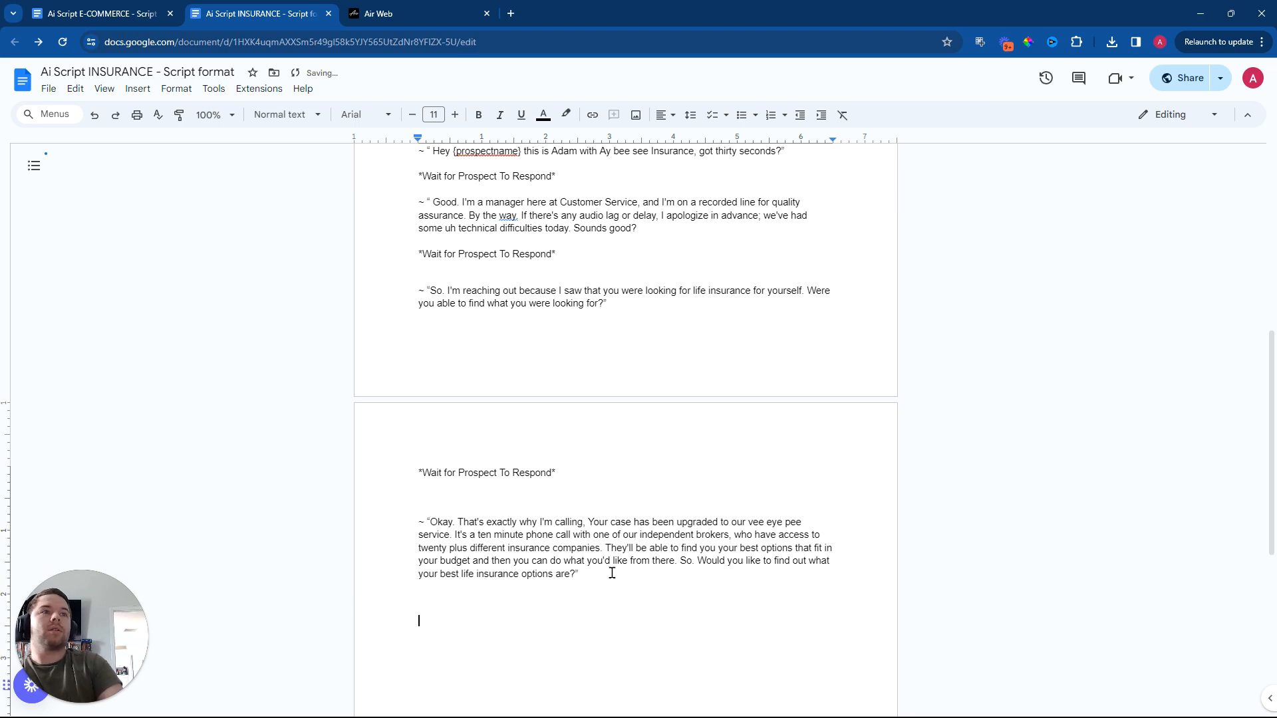
- Copy the *Wait for Prospect To Respond* cue and paste it below the "Okay. That's exactly why I'm calling" paragraph
{"action": "left_click_drag", "start_coordinate": [572, 473], "coordinate": [399, 473]}
{"action": "right_click", "coordinate": [430, 469]}
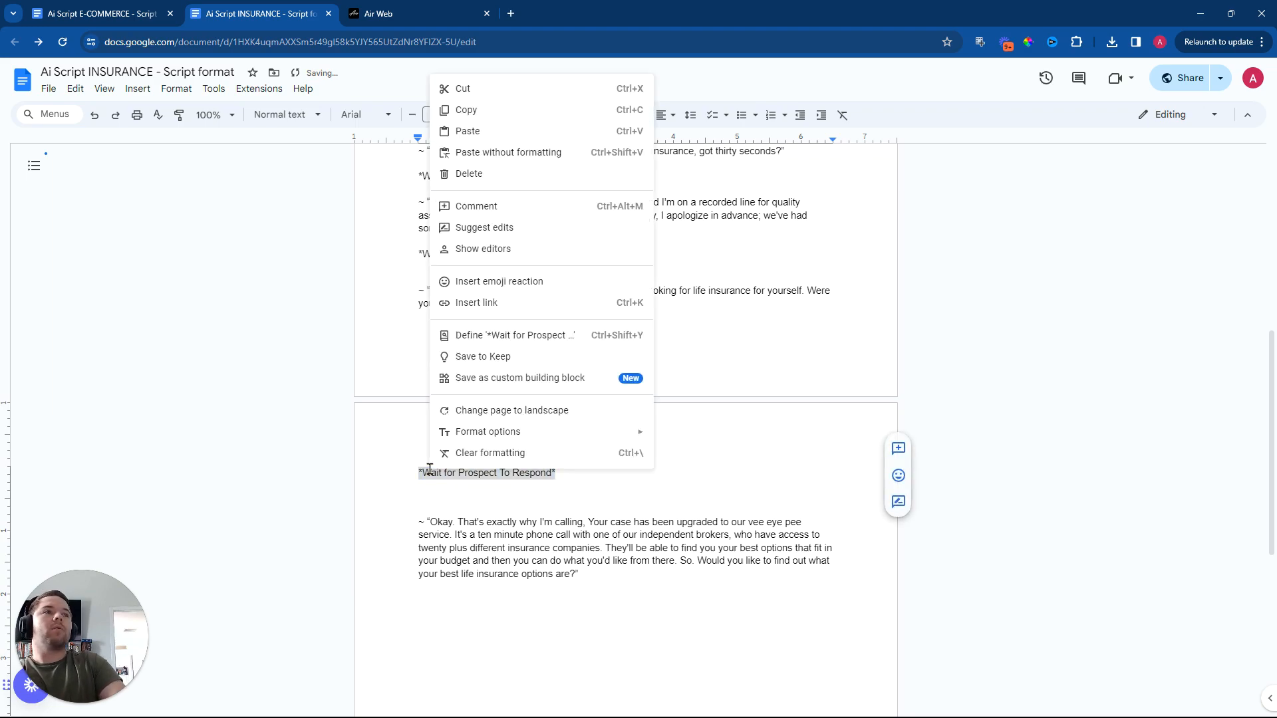
{"action": "left_click", "coordinate": [491, 113]}
{"action": "left_click", "coordinate": [435, 615]}
{"action": "key", "text": "ctrl+v"}
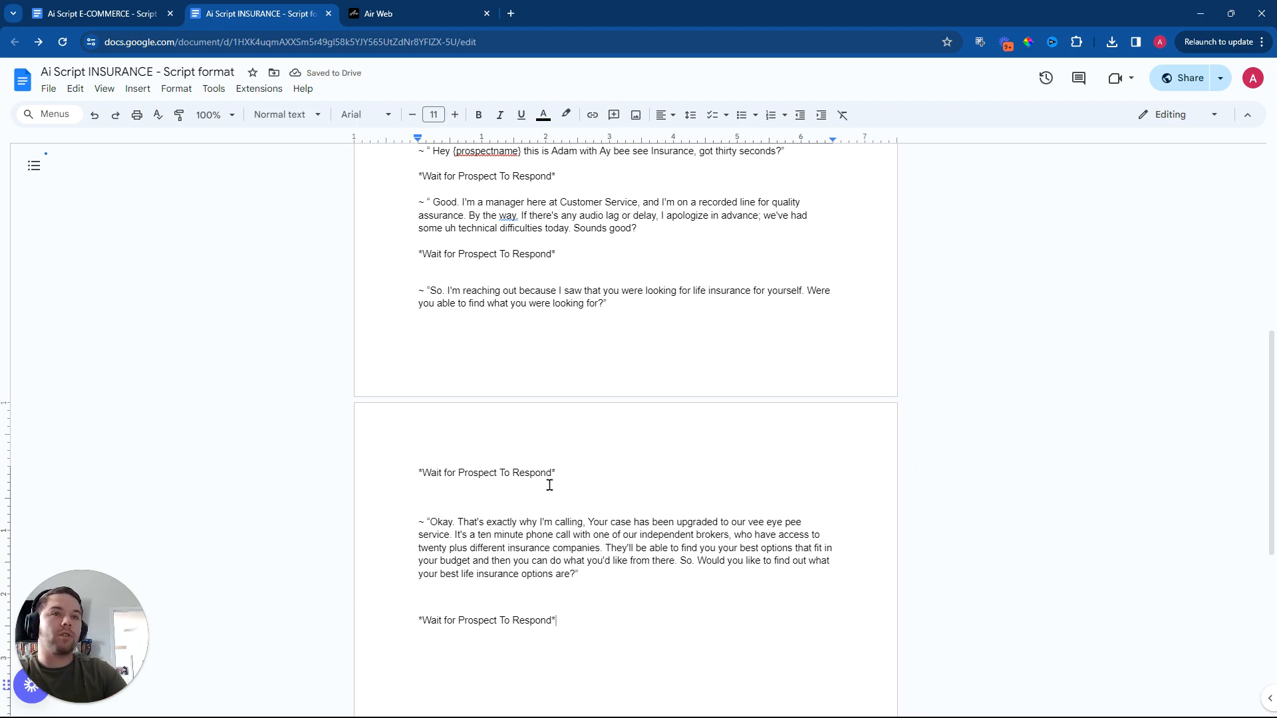
- Below the last wait cue, paste the line starting "So. I'm going to schedule a call" and ending "What timezone are you in?"
{"action": "left_click", "coordinate": [47, 90]}
{"action": "left_click", "coordinate": [372, 309]}
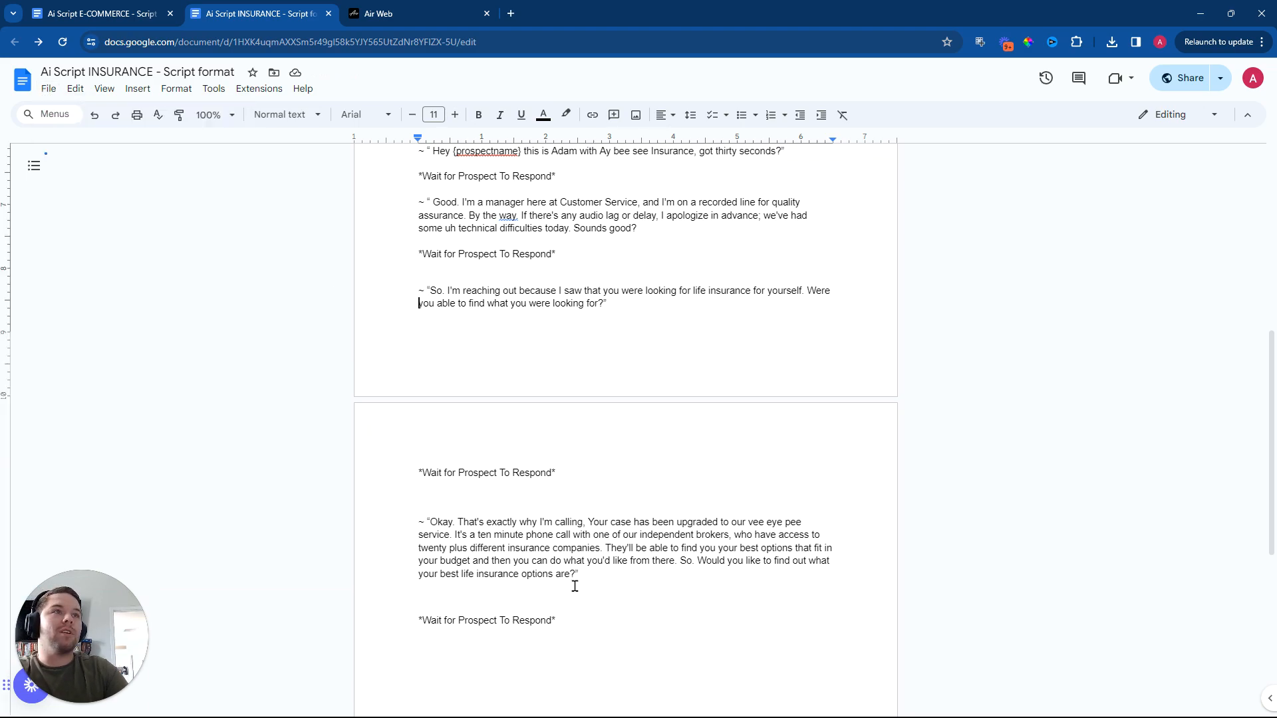
{"action": "left_click", "coordinate": [472, 655]}
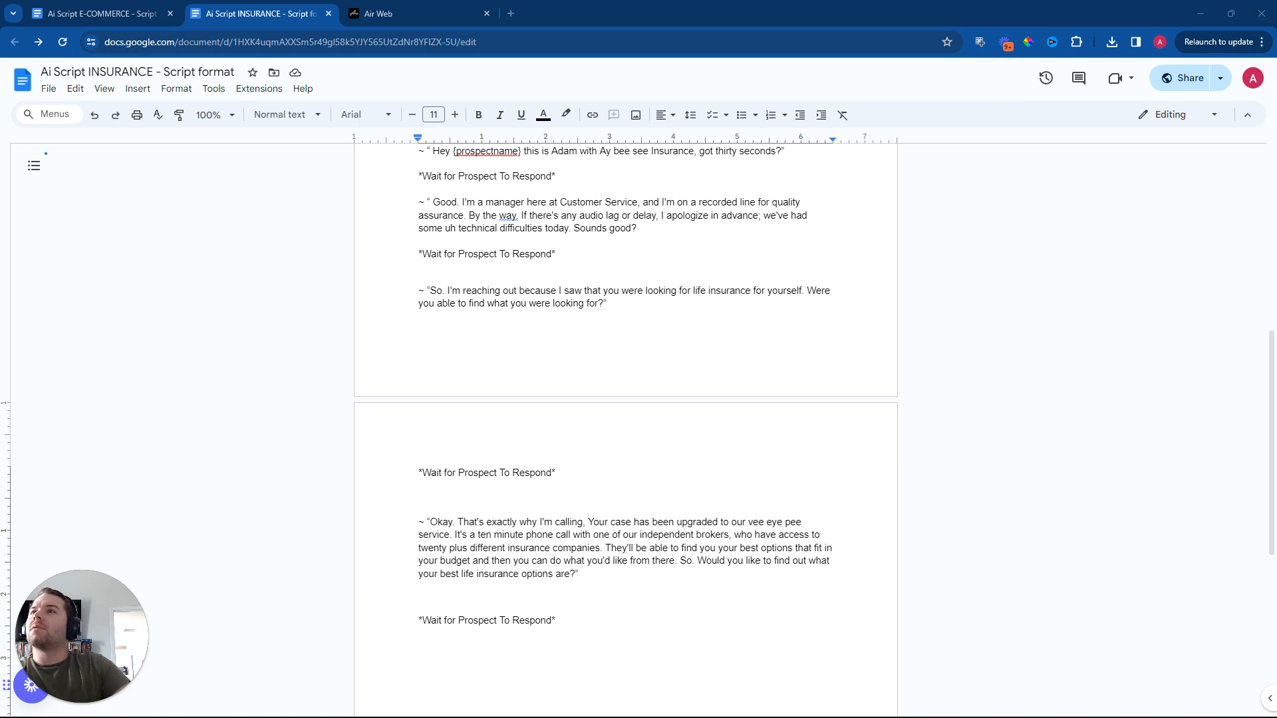
{"action": "left_click", "coordinate": [463, 650]}
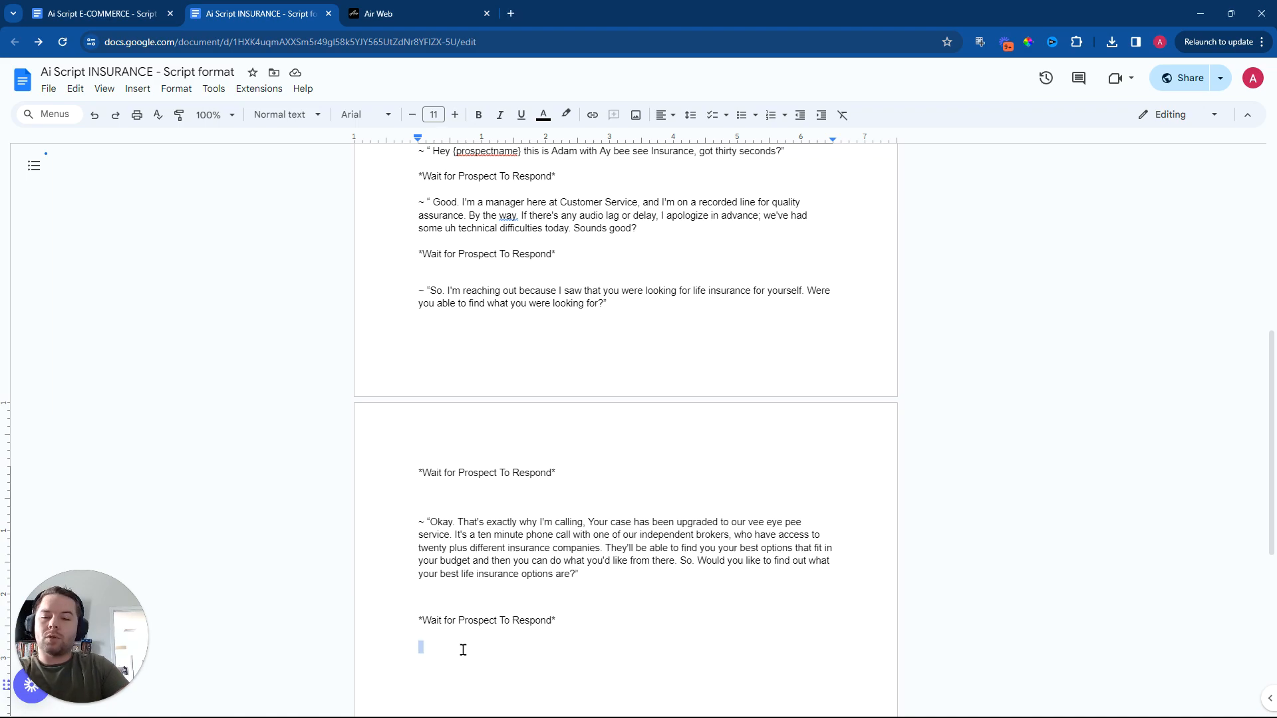
{"action": "key", "text": "ctrl+v"}
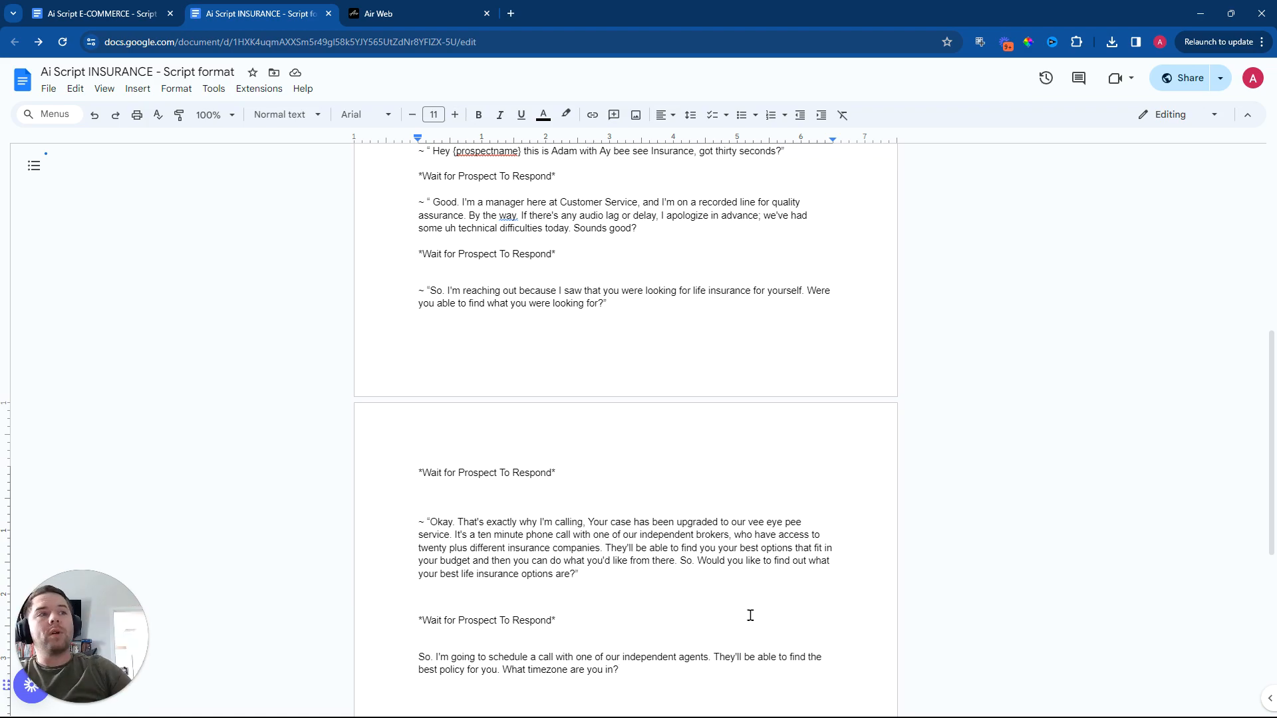
- In the scheduling line, split "timezone" into "time zone" and wrap the line in the ~ “ opening marker and closing quotation mark
{"action": "scroll", "coordinate": [638, 619], "scroll_direction": "down", "scroll_amount": 2}
{"action": "left_click", "coordinate": [547, 538]}
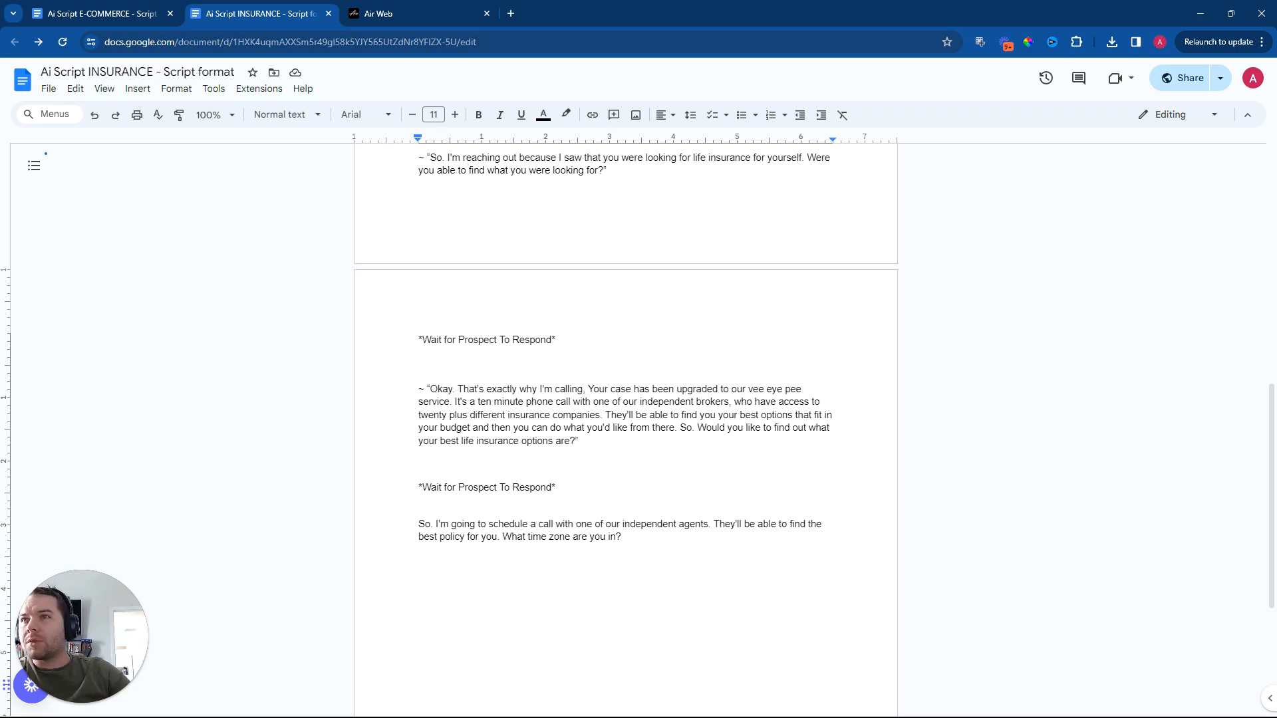
{"action": "left_click", "coordinate": [417, 525]}
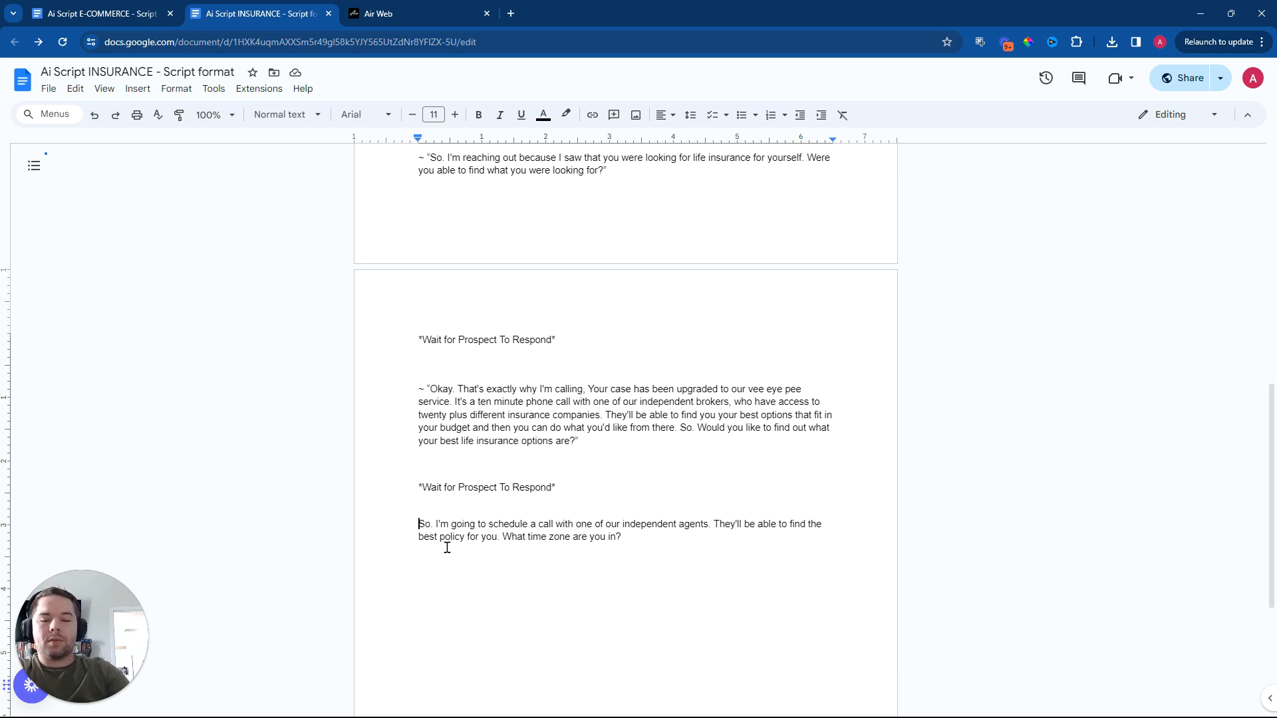
{"action": "type", "text": "~ "}
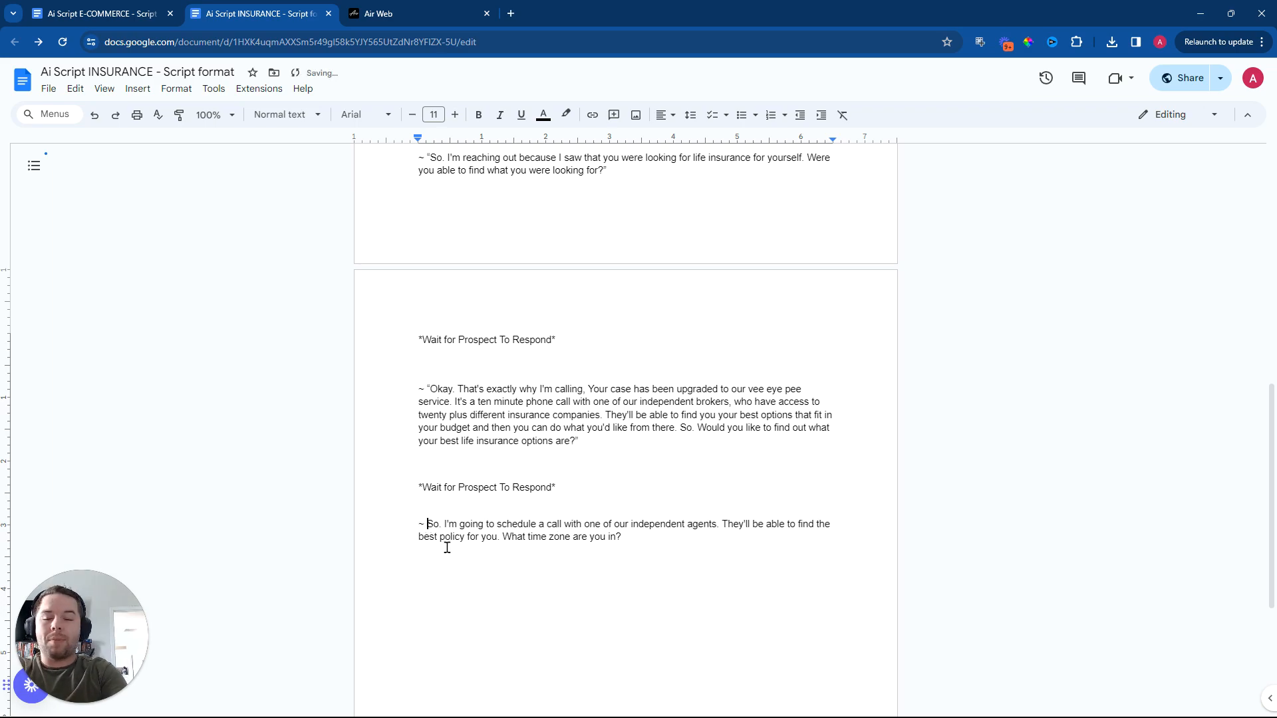
{"action": "type", "text": "\""}
{"action": "left_click", "coordinate": [628, 539]}
{"action": "type", "text": "\""}
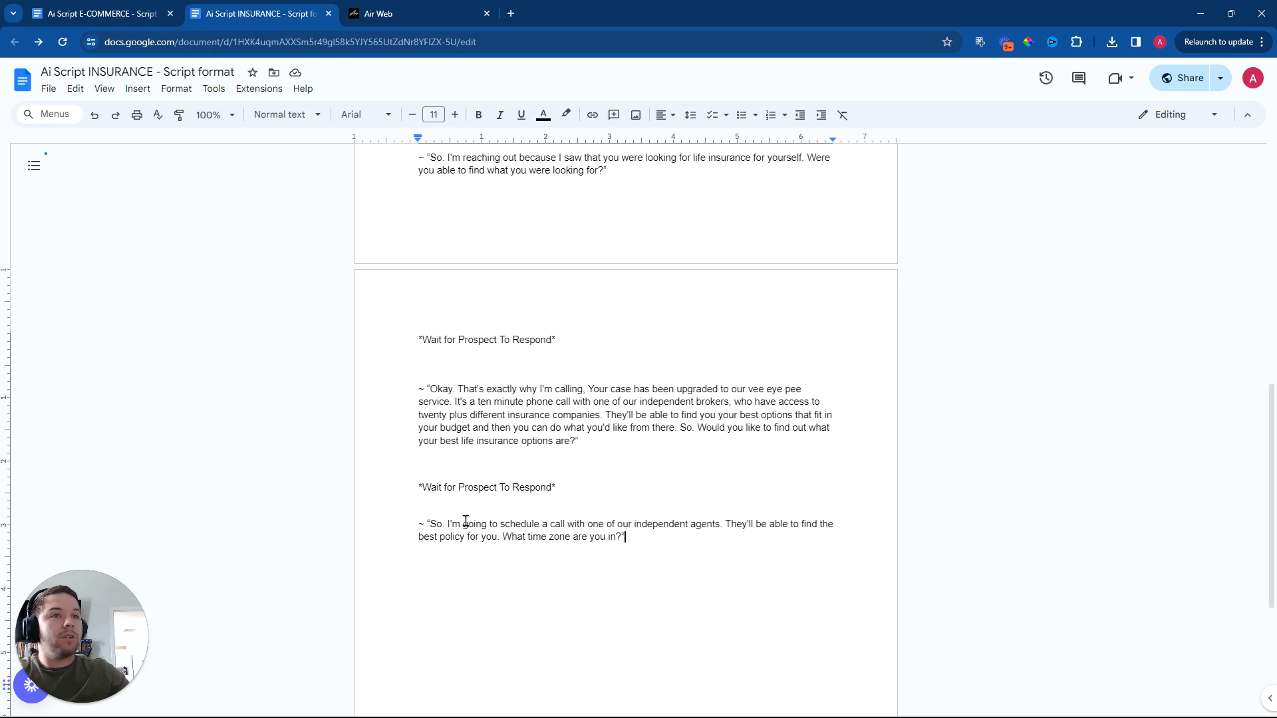
- Copy the *Wait for Prospect To Respond* cue and paste it on a new line below the time zone question
{"action": "left_click", "coordinate": [629, 540]}
{"action": "key", "text": "Return"}
{"action": "key", "text": "Return"}
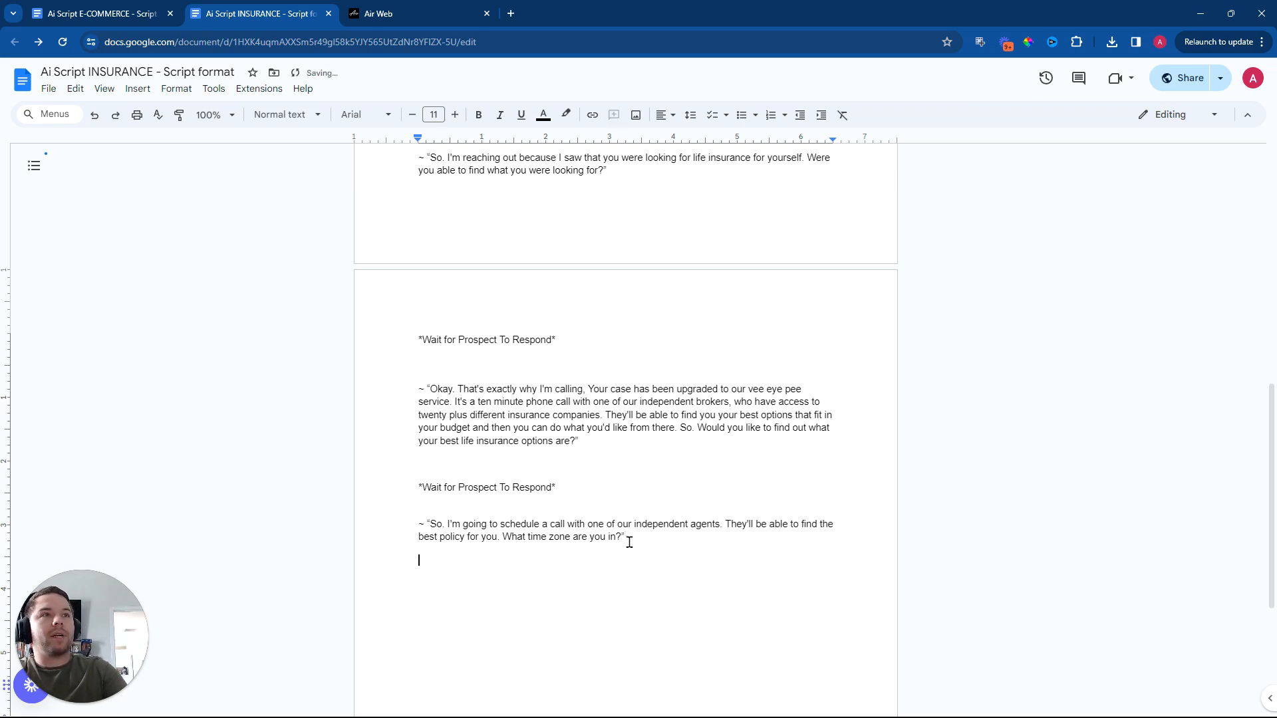
{"action": "left_click_drag", "start_coordinate": [570, 487], "coordinate": [394, 488]}
{"action": "right_click", "coordinate": [441, 488]}
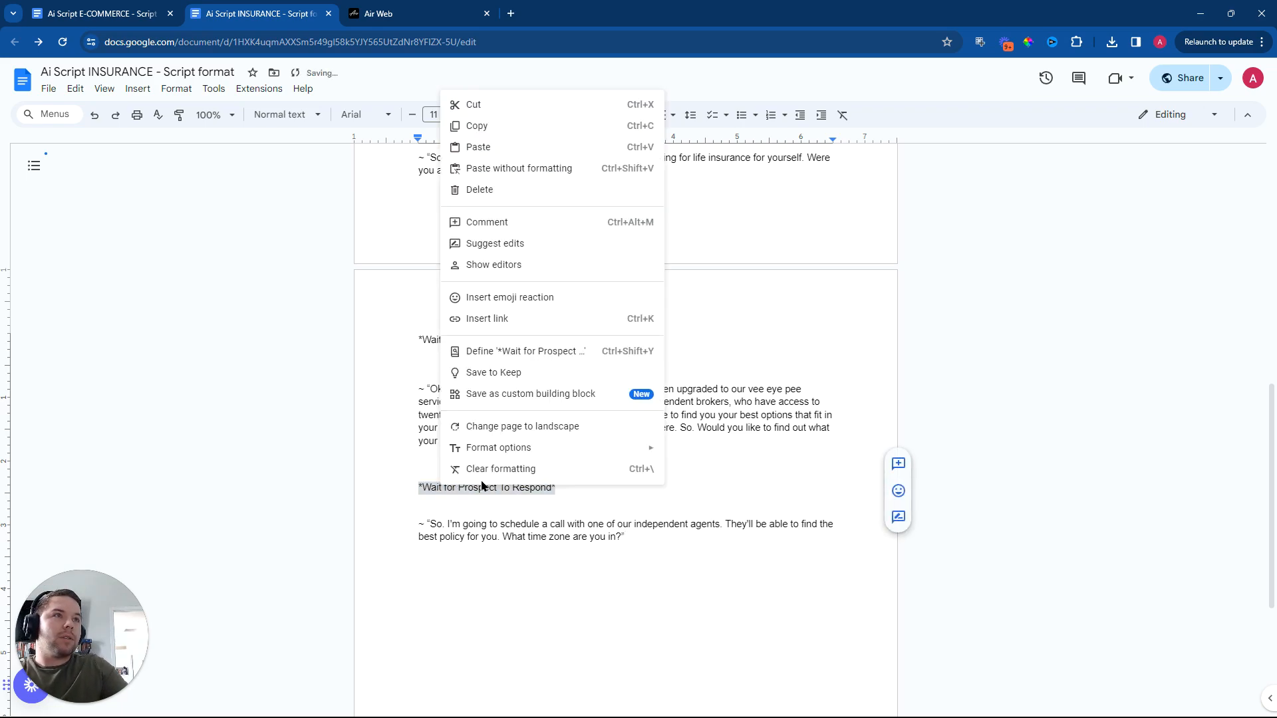
{"action": "left_click", "coordinate": [512, 126]}
{"action": "left_click", "coordinate": [445, 575]}
{"action": "key", "text": "ctrl+v"}
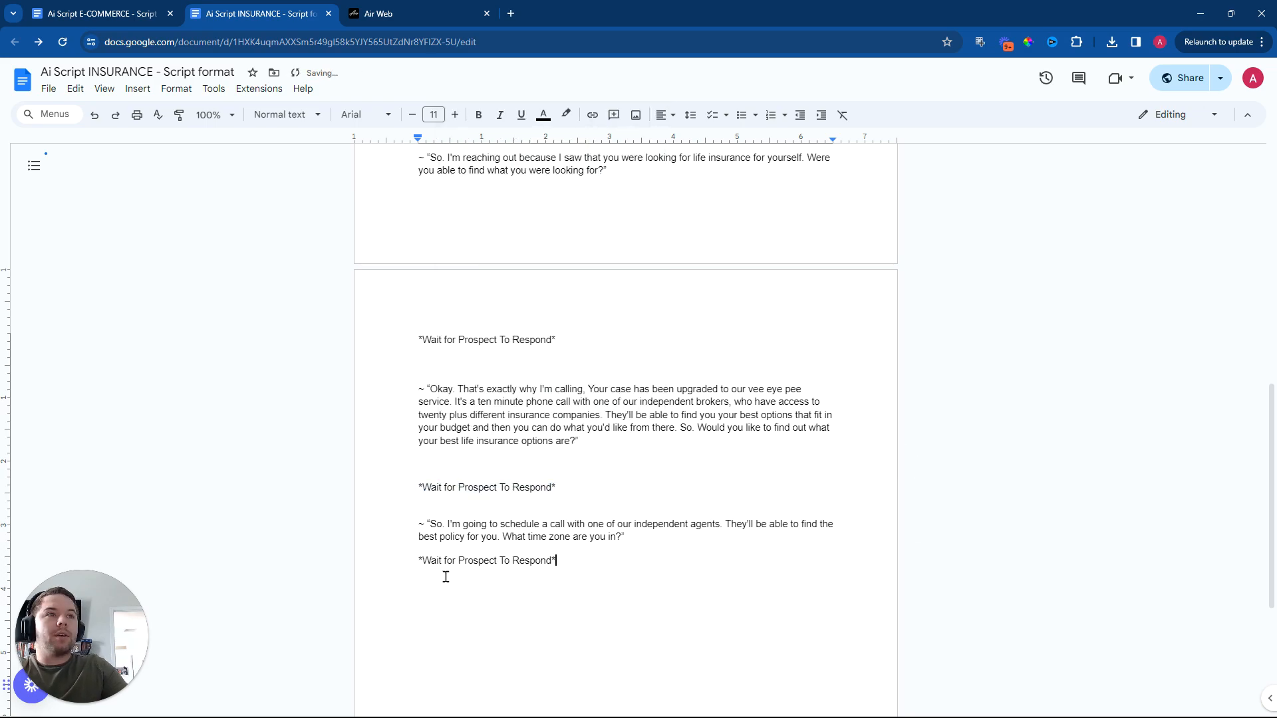
- Below the last wait cue, paste the time-slot paragraph starting "Okay. [Make to convert the time slots" and ending "works best for you tomorrow?"
{"action": "key", "text": "Return"}
{"action": "key", "text": "Return"}
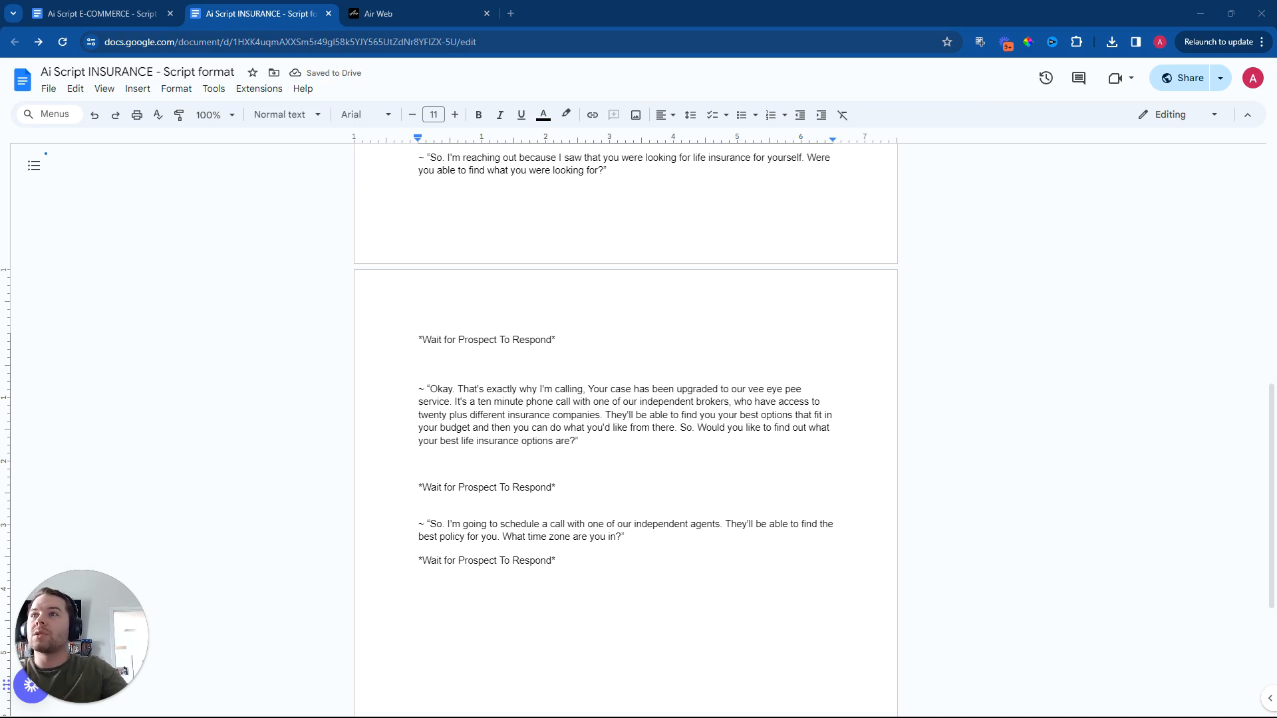
{"action": "left_click", "coordinate": [470, 602]}
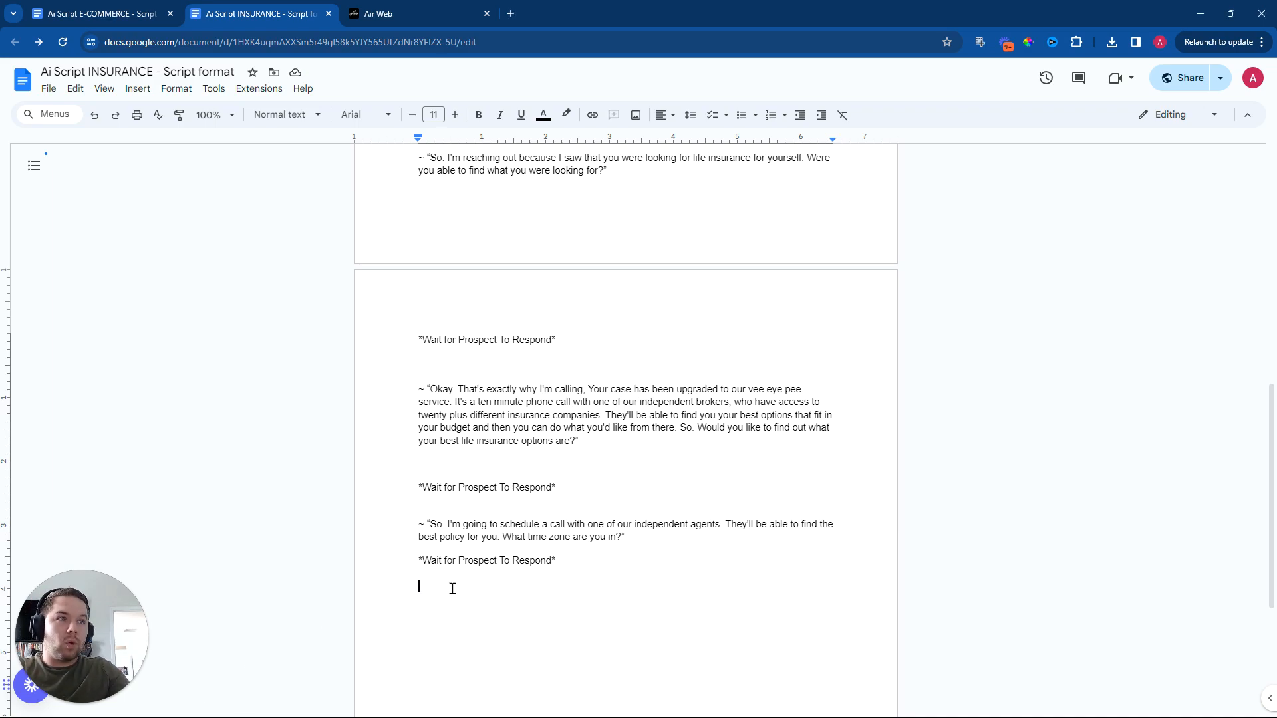
{"action": "key", "text": "ctrl+v"}
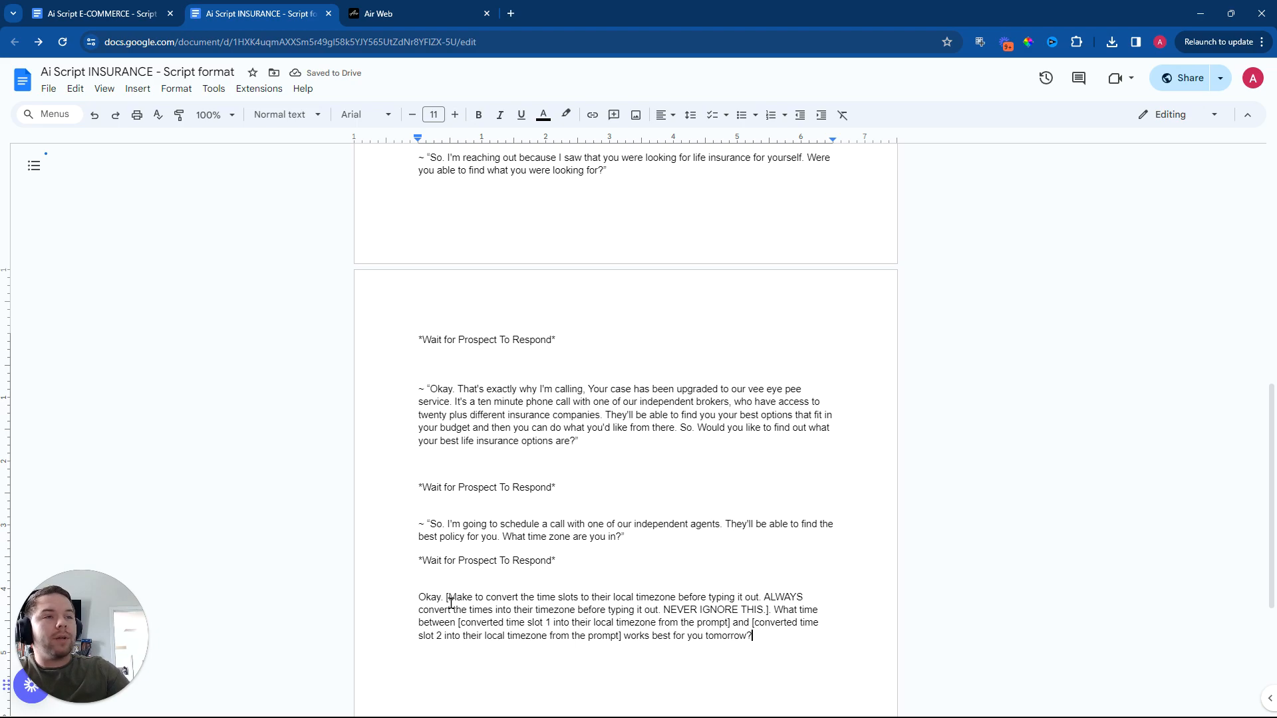
- Examine the bracketed timezone conversion instruction and the converted time slot placeholders in the pasted paragraph
{"action": "left_click_drag", "start_coordinate": [446, 598], "coordinate": [709, 600]}
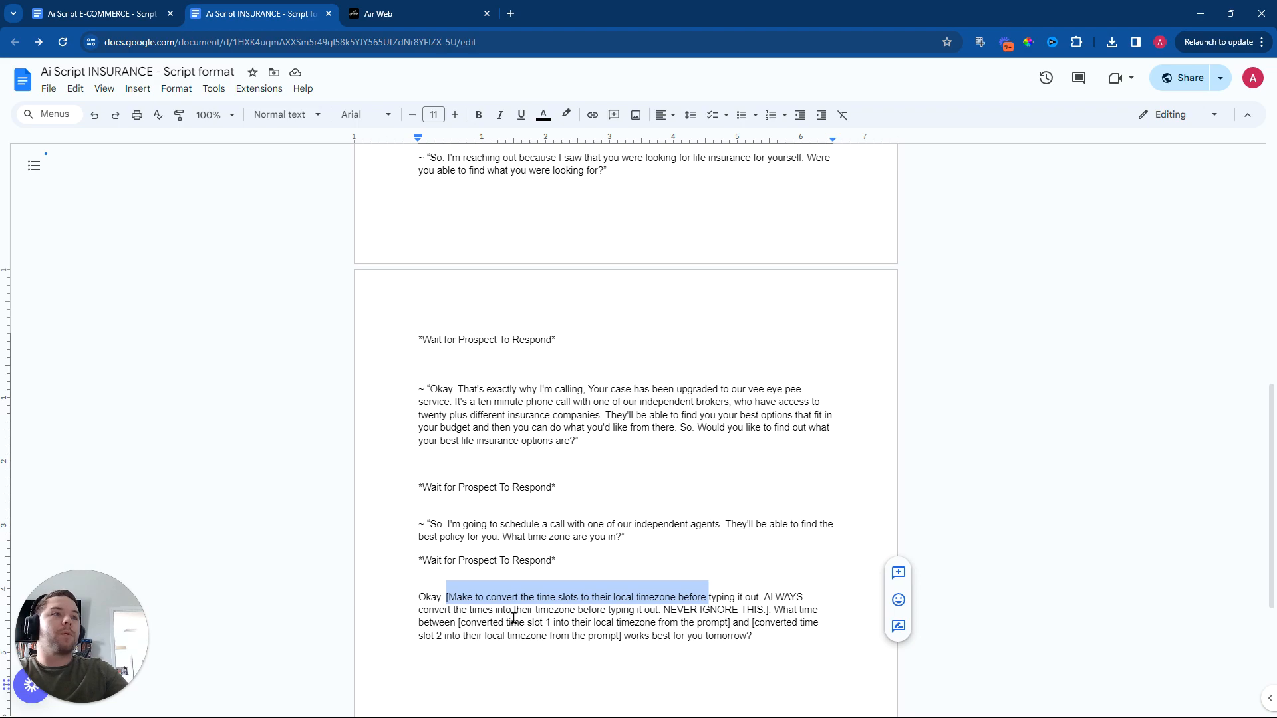
{"action": "left_click", "coordinate": [420, 598]}
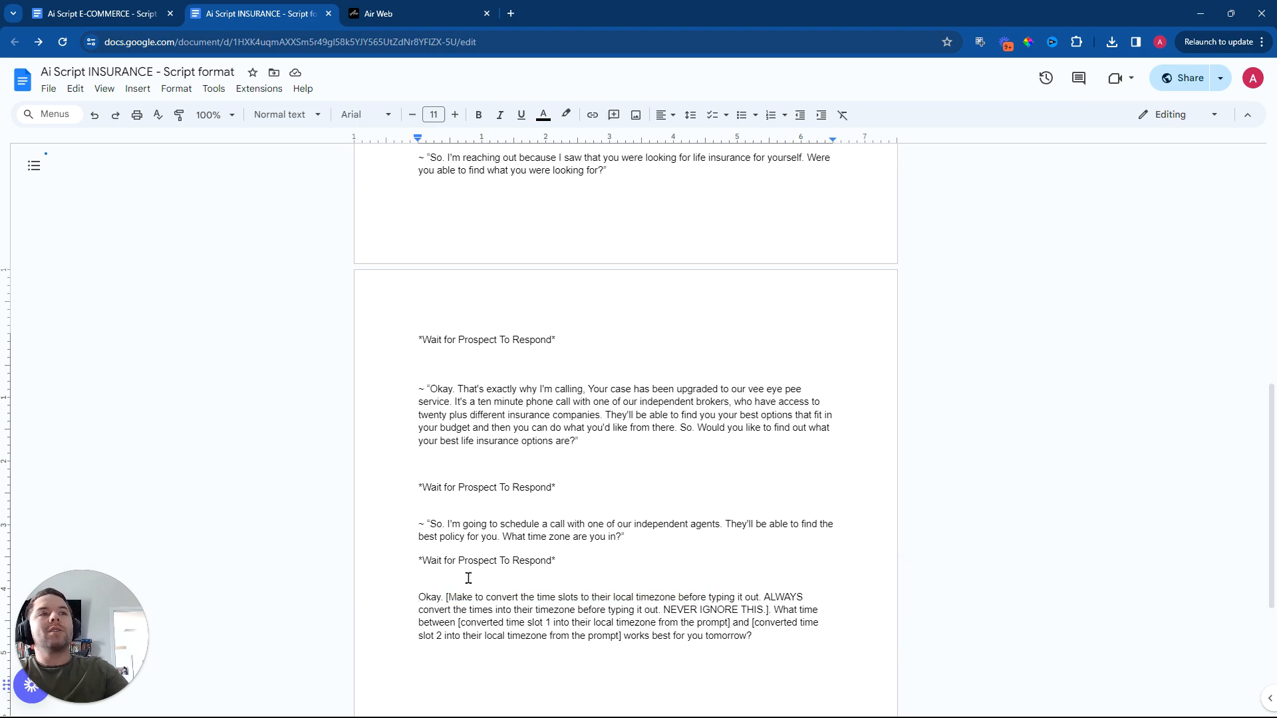
{"action": "left_click_drag", "start_coordinate": [446, 597], "coordinate": [769, 608]}
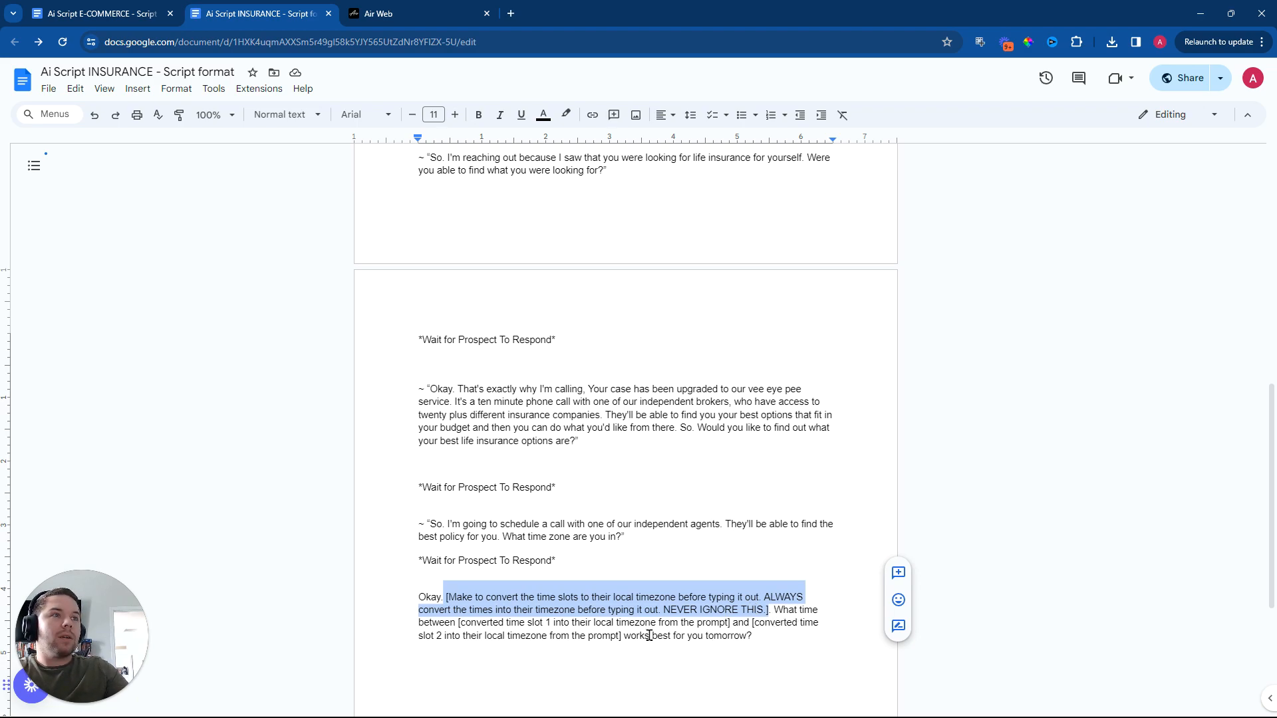
{"action": "left_click_drag", "start_coordinate": [457, 623], "coordinate": [623, 636]}
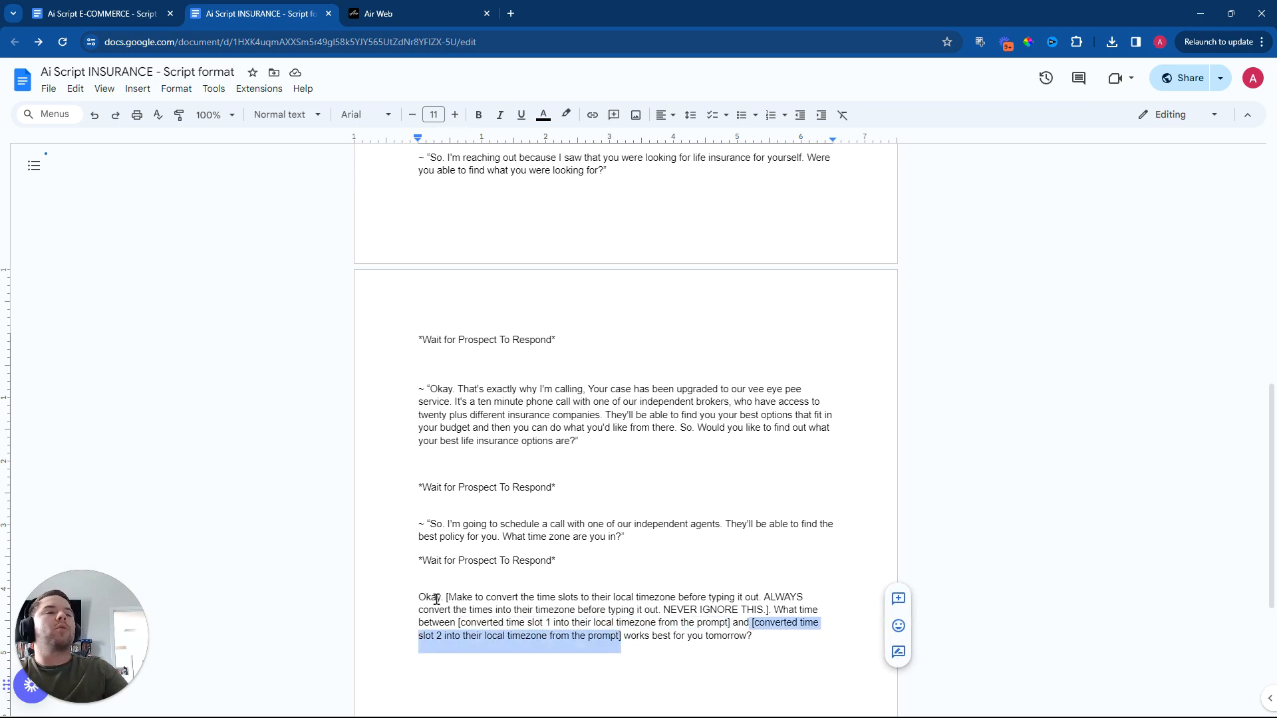
{"action": "left_click", "coordinate": [409, 597]}
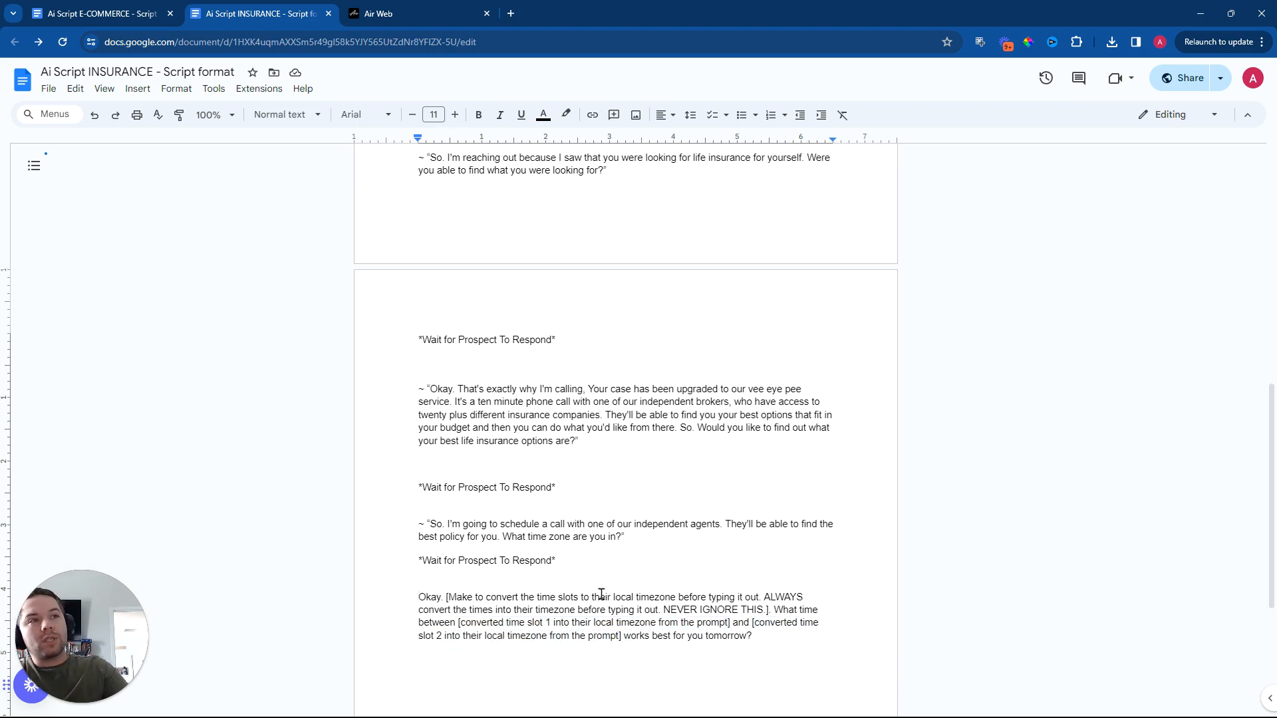
- Wrap the time-slot paragraph in the ~ “ opening marker and closing quotation mark, and paste a copied *Wait for Prospect To Respond* cue below it
{"action": "type", "text": "~ \""}
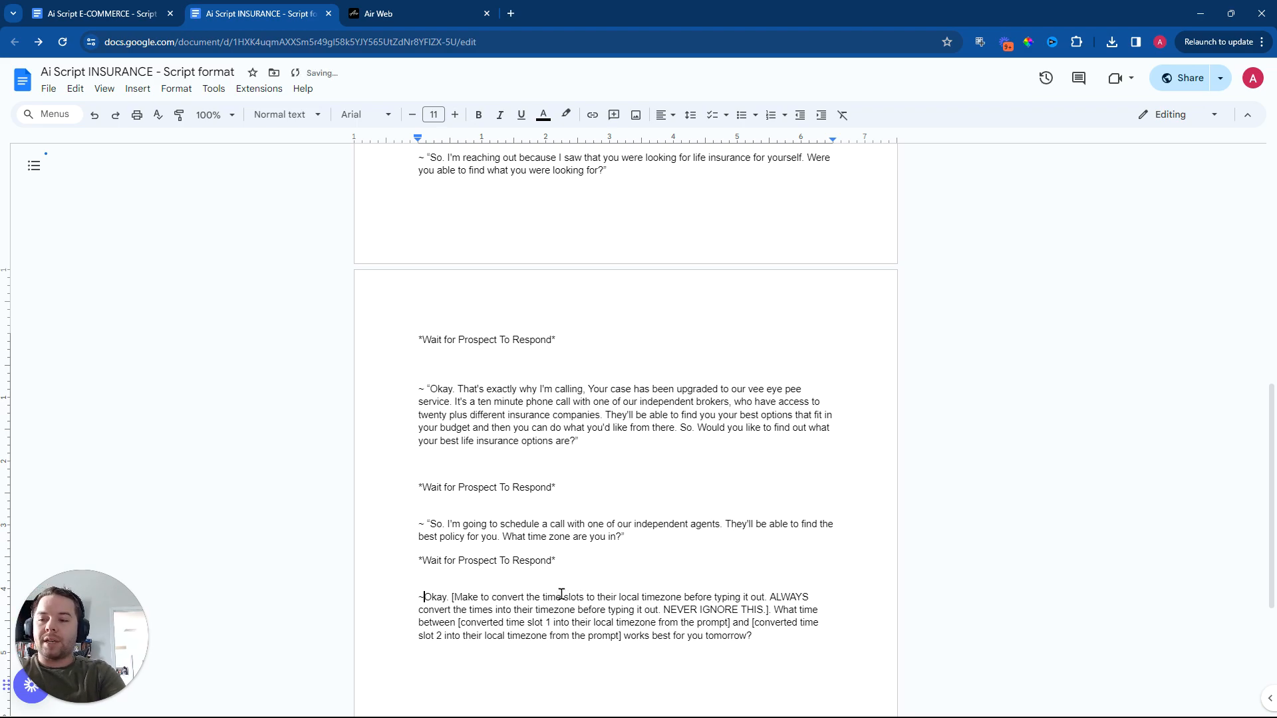
{"action": "left_click", "coordinate": [789, 644]}
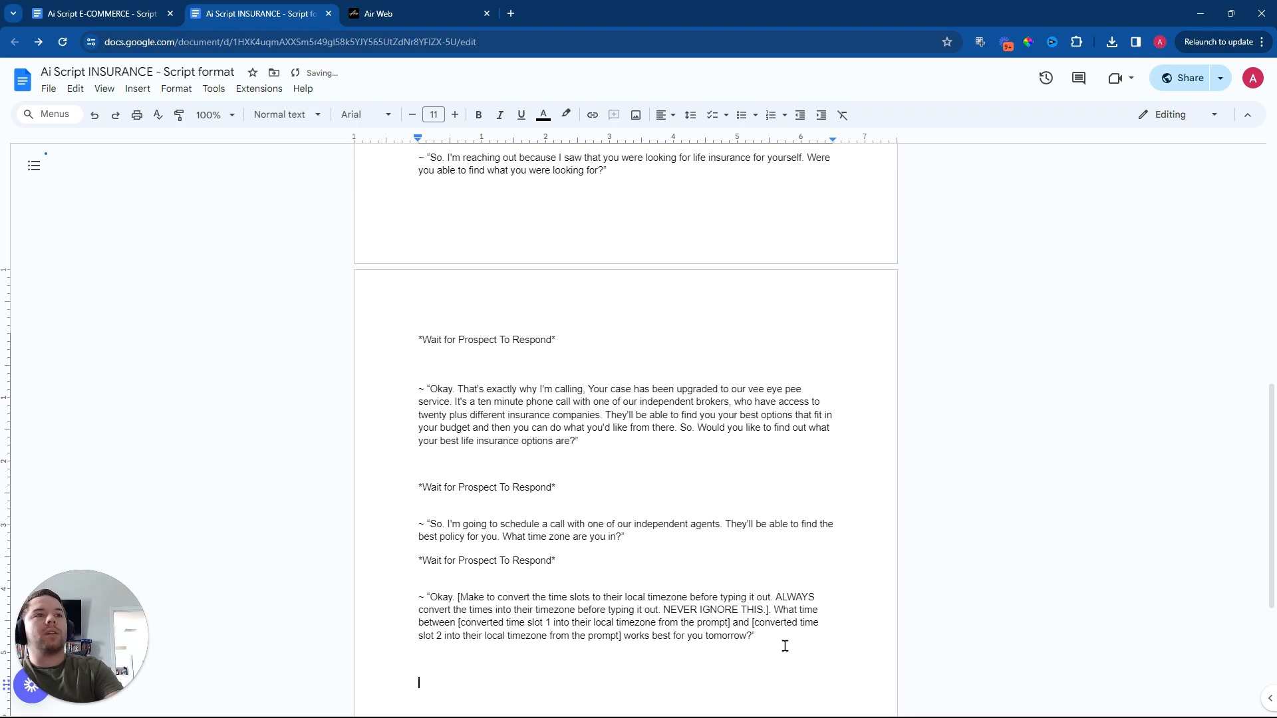
{"action": "left_click_drag", "start_coordinate": [557, 561], "coordinate": [410, 561]}
{"action": "right_click", "coordinate": [442, 561]}
{"action": "left_click", "coordinate": [479, 202]}
{"action": "left_click", "coordinate": [441, 660]}
{"action": "key", "text": "ctrl+v"}
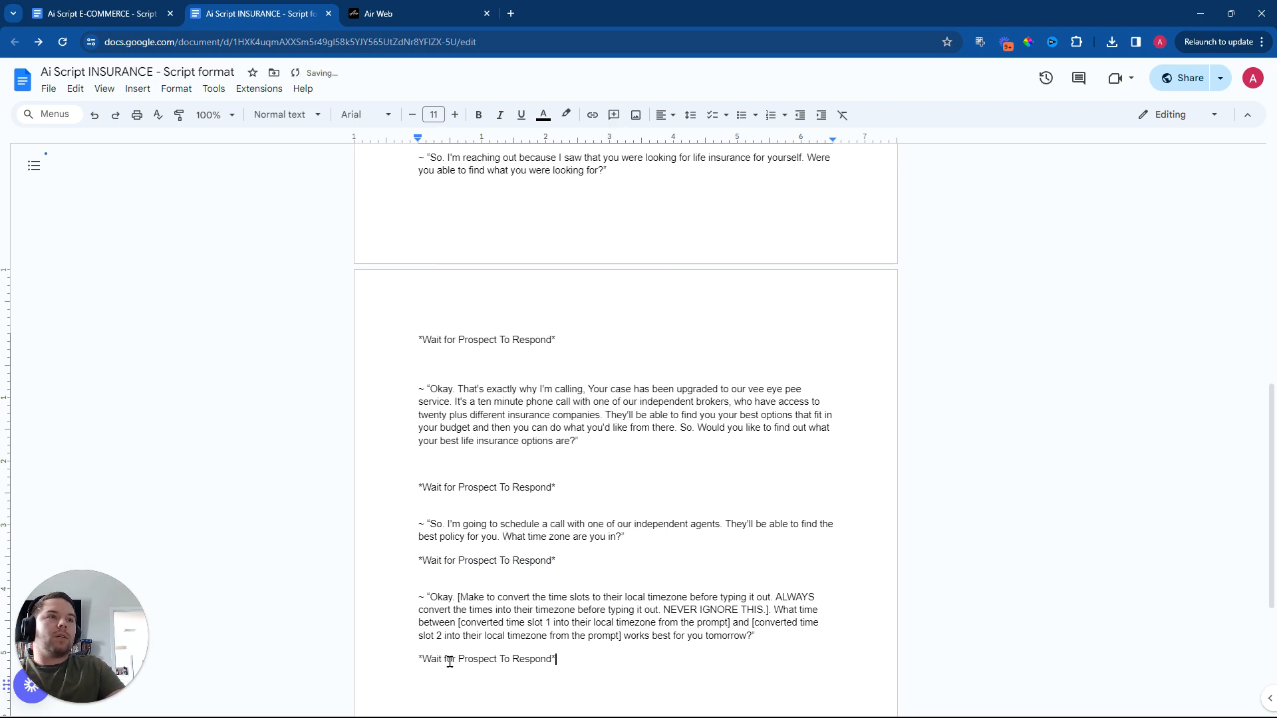
{"action": "key", "text": "Return"}
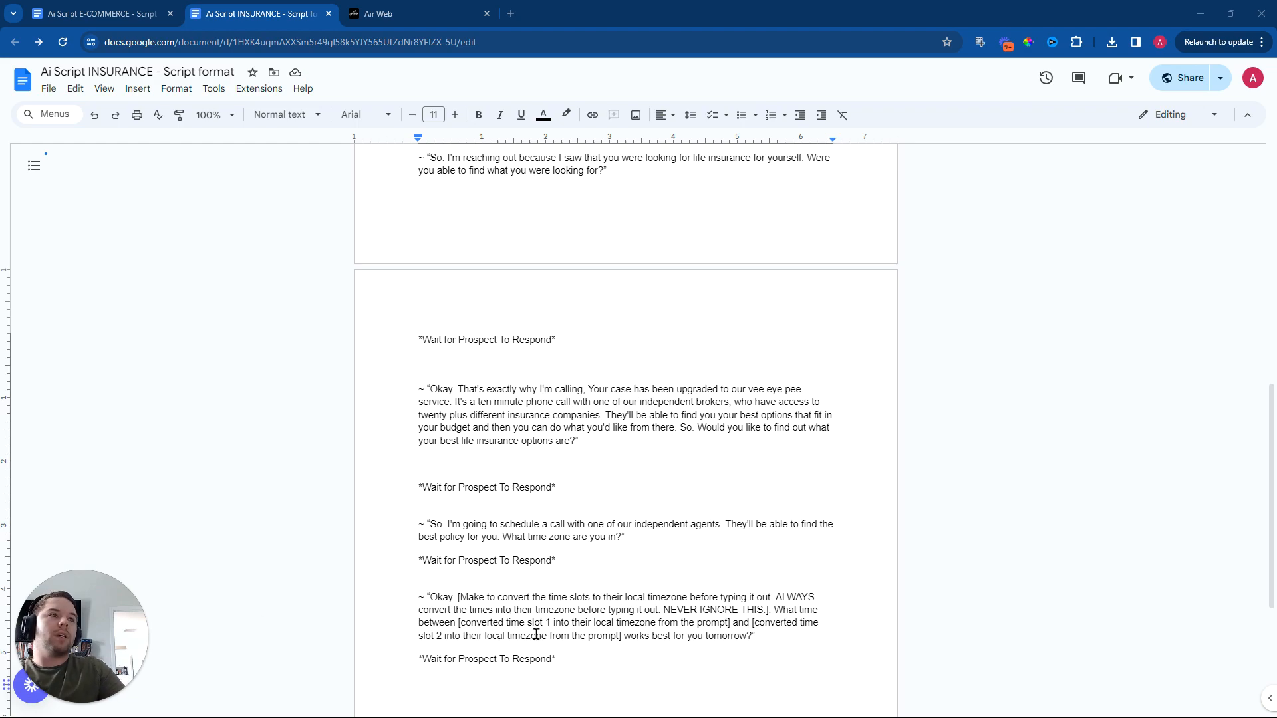
- Below the last wait cue, paste the paragraph starting "Perfect. I'll lock in that time for you." and wrap it in the ~ “ opening marker and closing quotation mark
{"action": "scroll", "coordinate": [443, 695], "scroll_direction": "down", "scroll_amount": 3}
{"action": "left_click", "coordinate": [453, 491]}
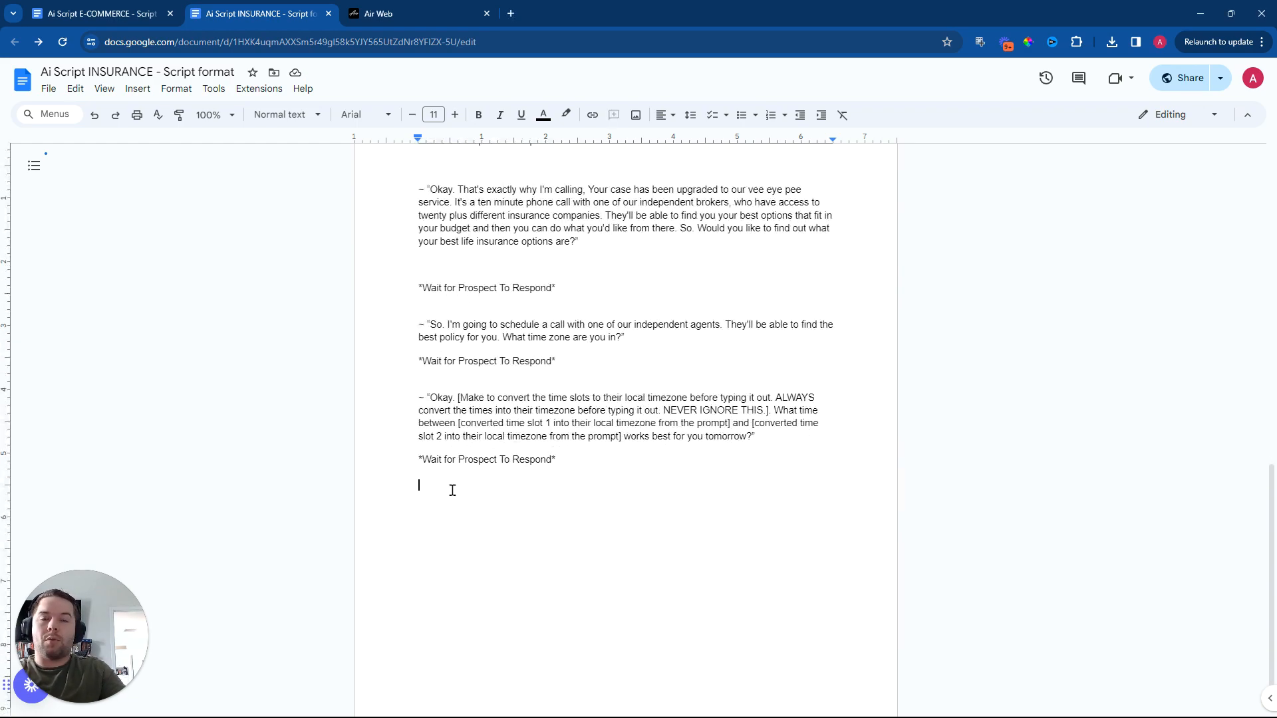
{"action": "key", "text": "ctrl+v"}
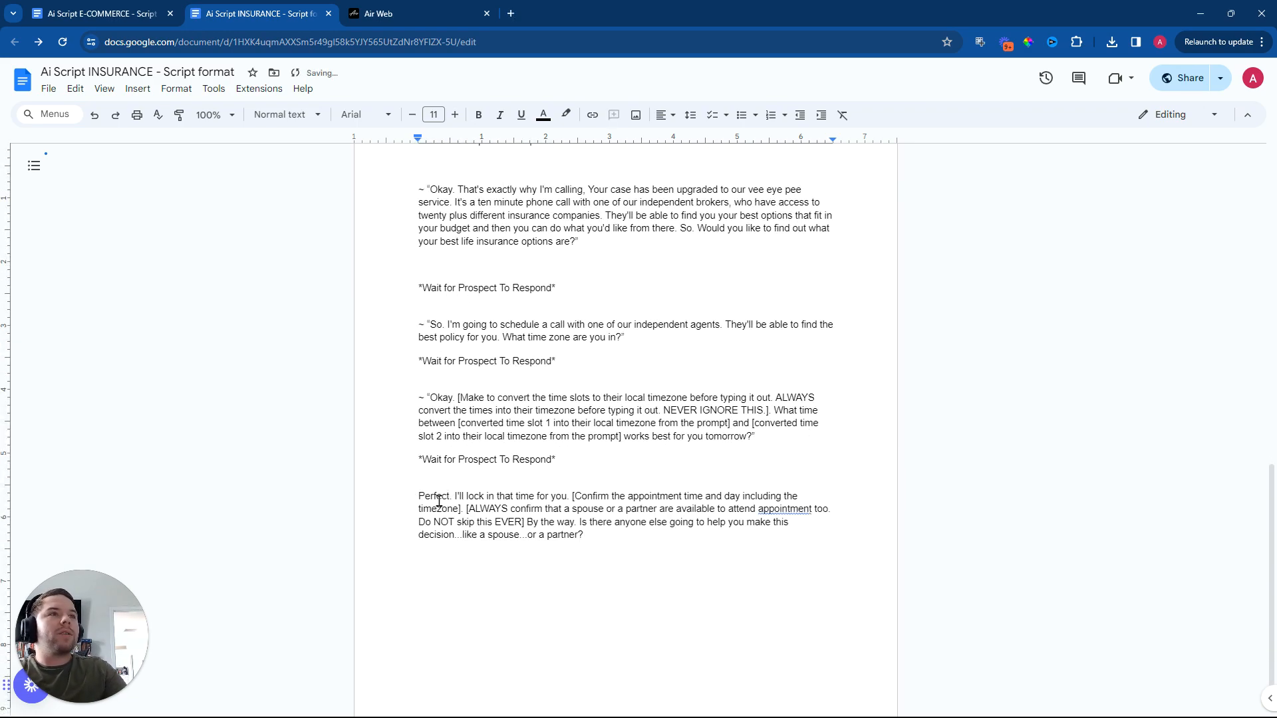
{"action": "left_click", "coordinate": [418, 498]}
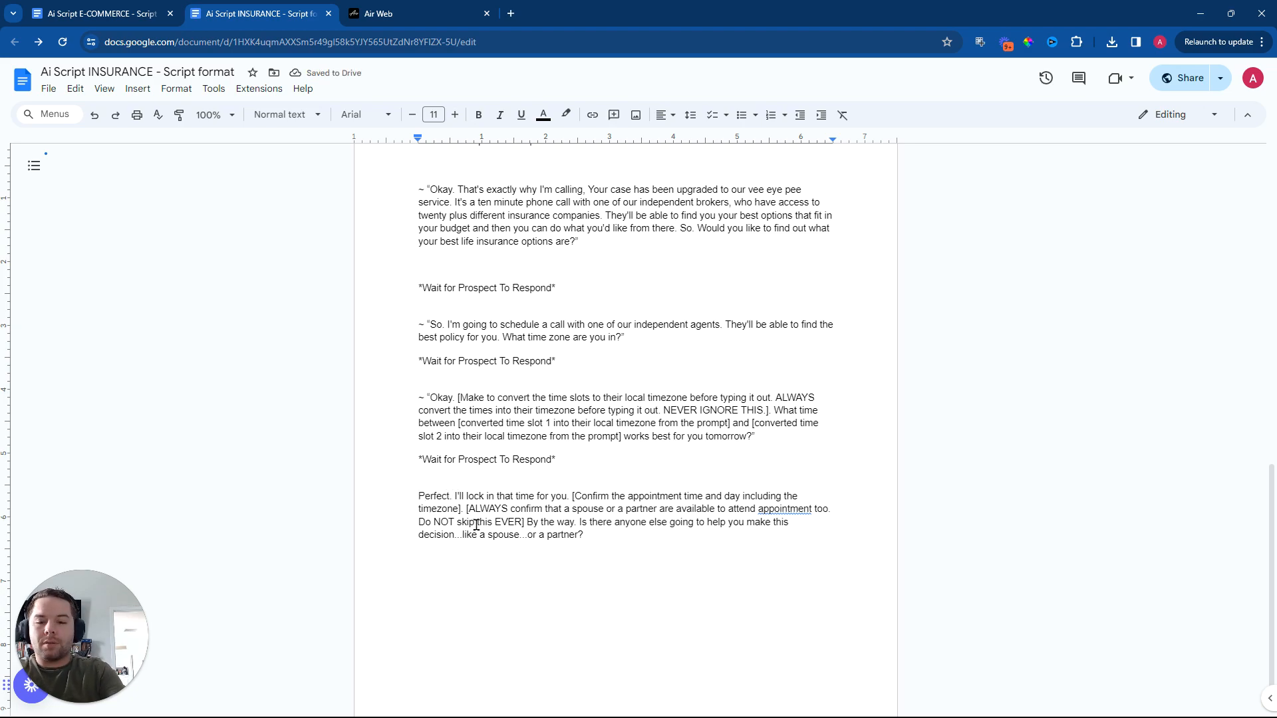
{"action": "type", "text": "~"}
{"action": "type", "text": " \""}
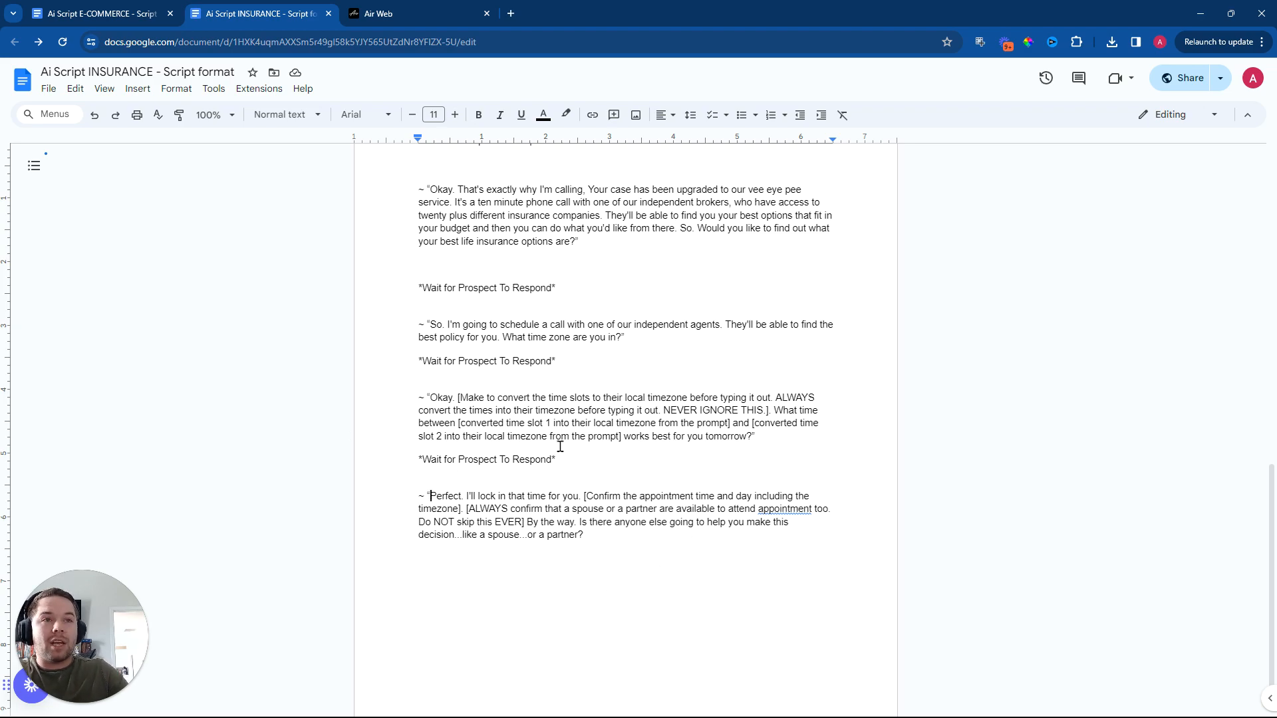
{"action": "left_click", "coordinate": [610, 533]}
{"action": "type", "text": "\""}
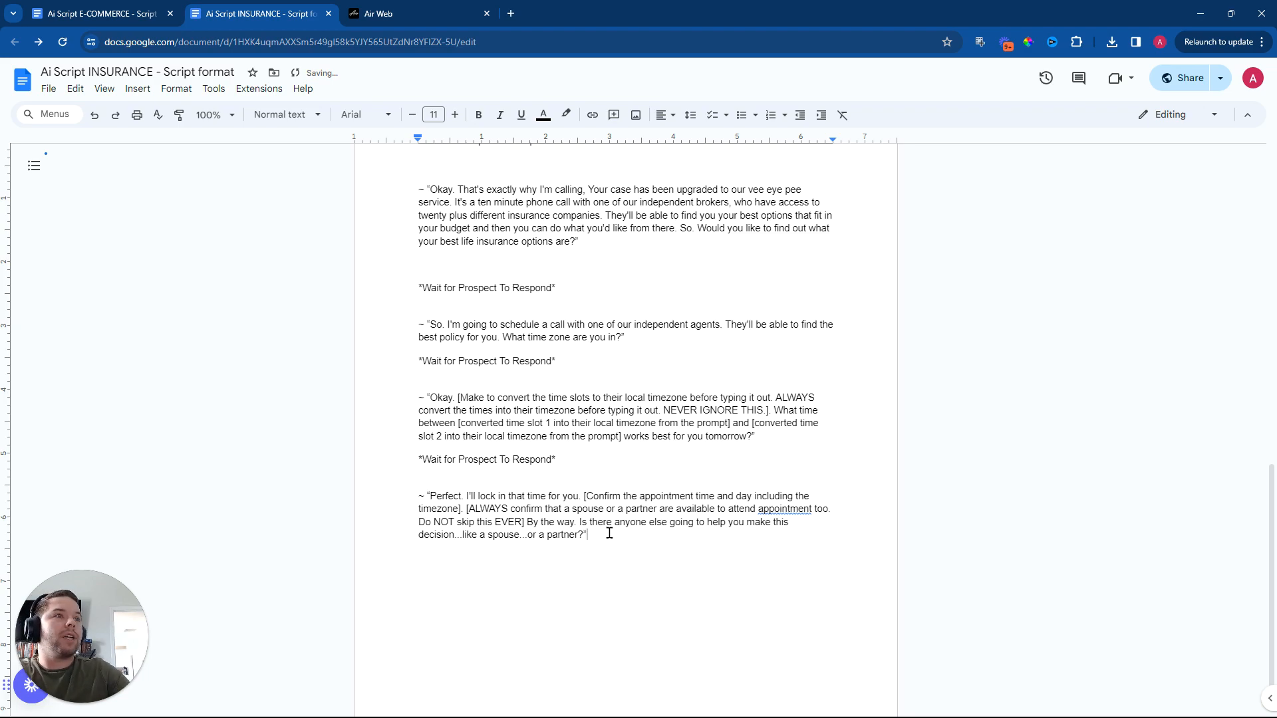
{"action": "left_click_drag", "start_coordinate": [584, 534], "coordinate": [421, 538]}
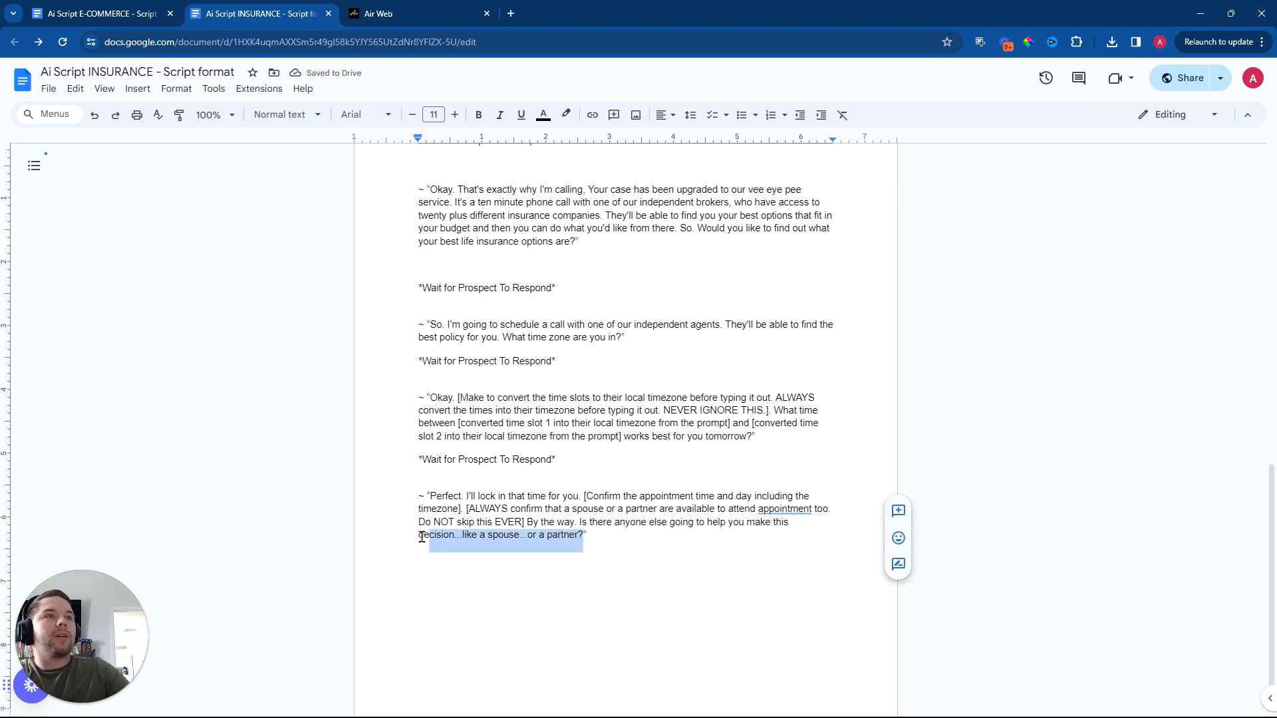
{"action": "left_click", "coordinate": [619, 544]}
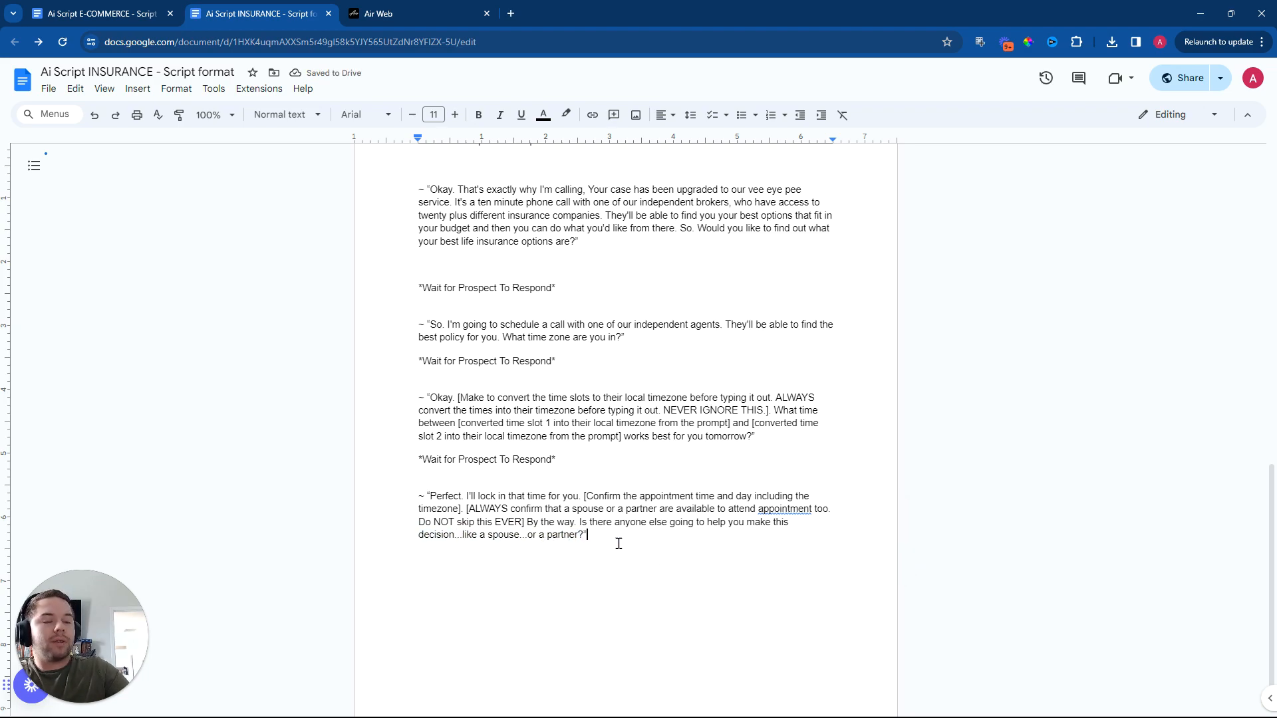
- Copy the *Wait for Prospect To Respond* cue and paste it below the spouse-or-partner question, with blank lines after it
{"action": "left_click_drag", "start_coordinate": [587, 460], "coordinate": [419, 460]}
{"action": "right_click", "coordinate": [436, 463]}
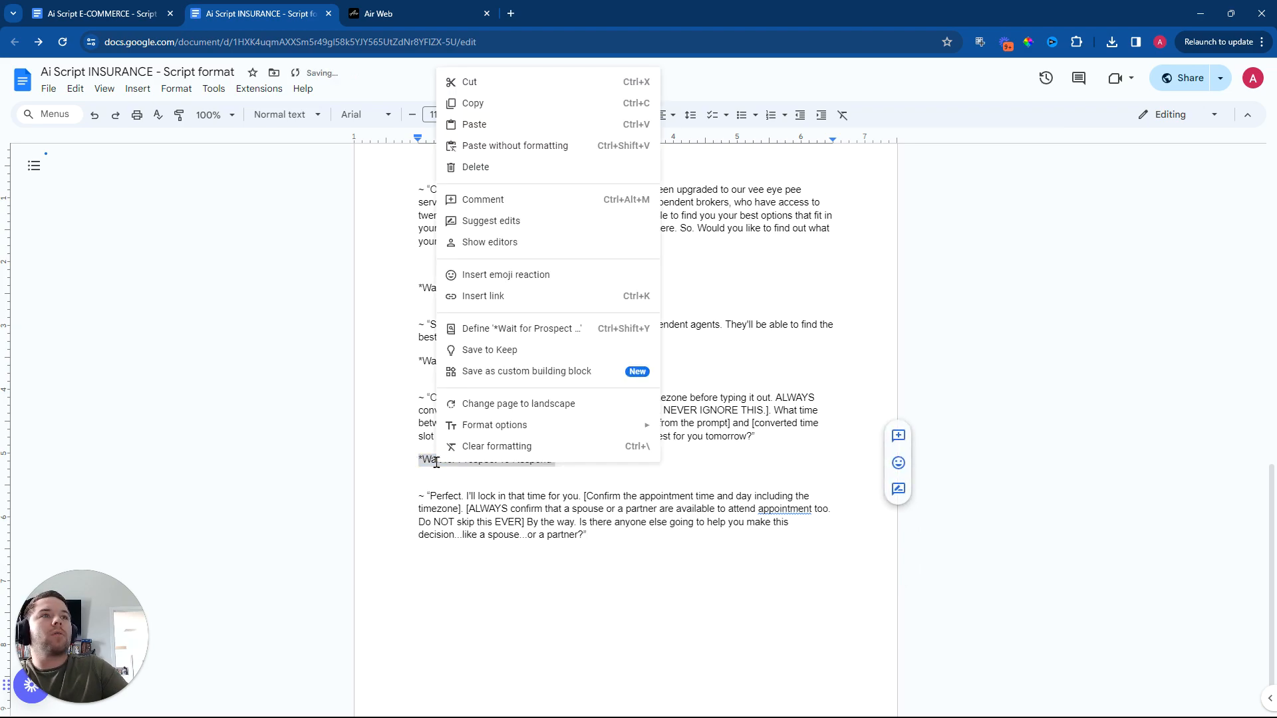
{"action": "left_click", "coordinate": [473, 103]}
{"action": "left_click", "coordinate": [426, 583]}
{"action": "key", "text": "ctrl+v"}
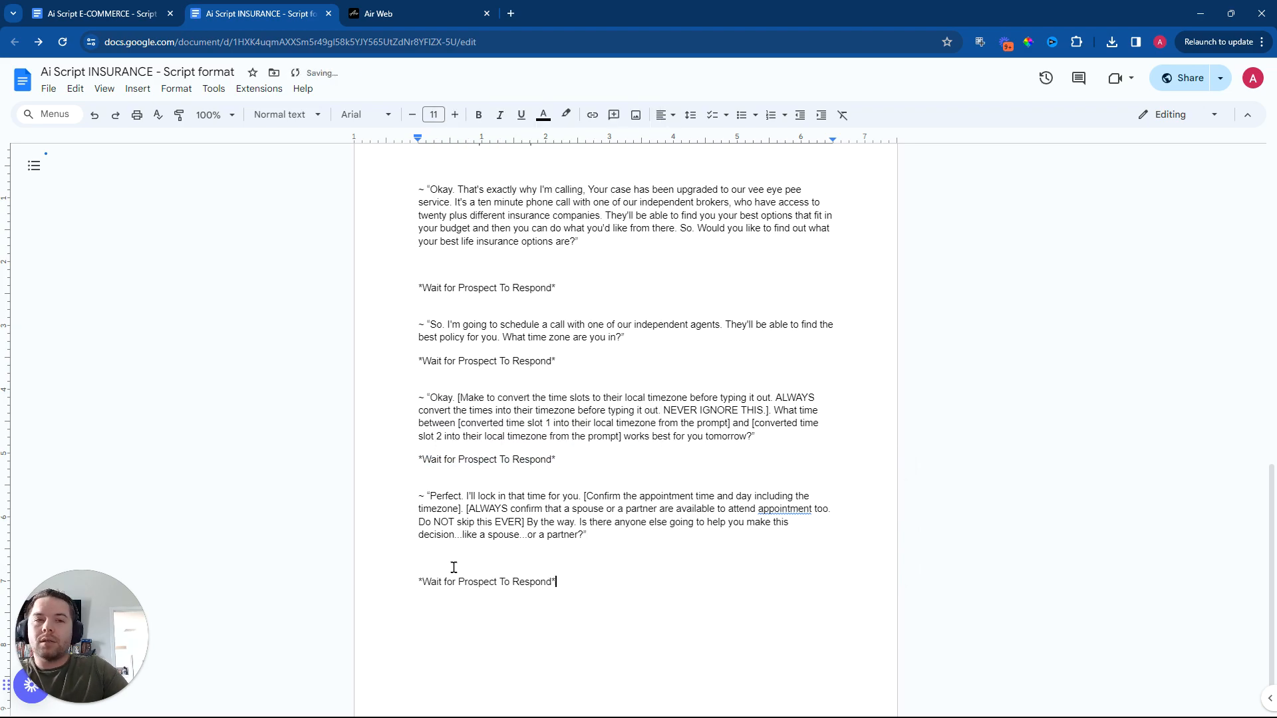
{"action": "key", "text": "Return"}
{"action": "key", "text": "Return"}
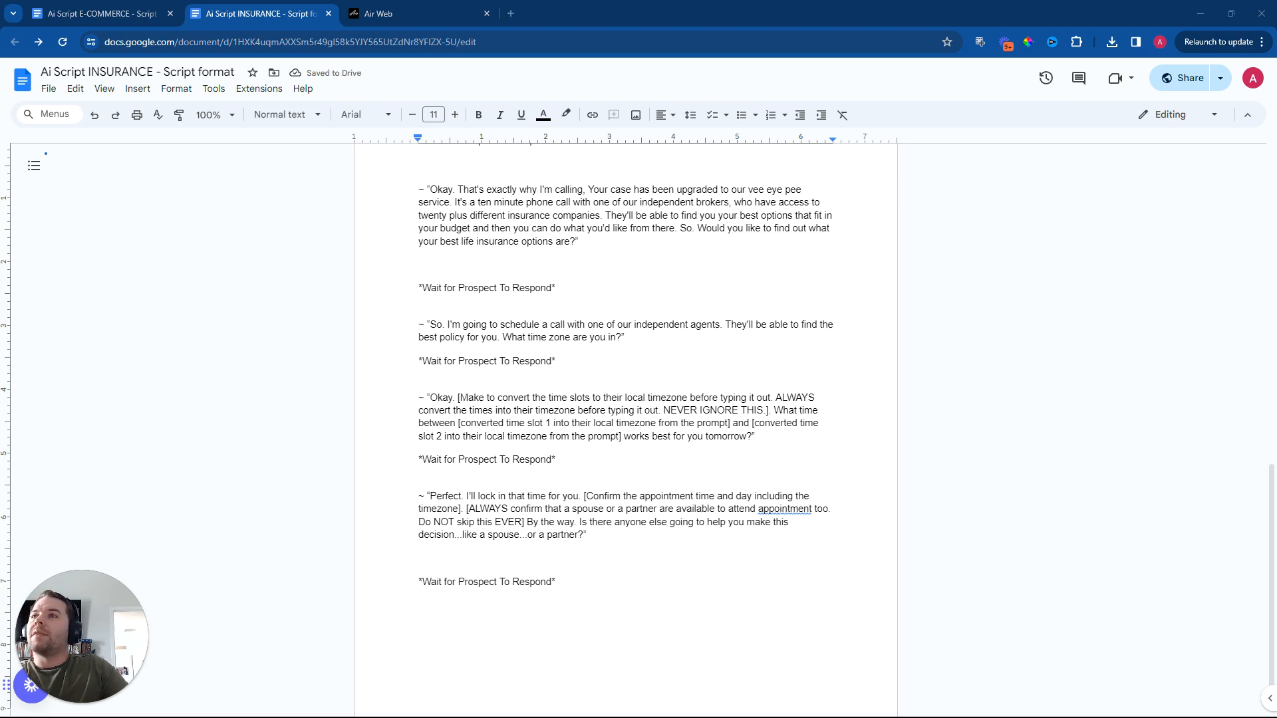
- Below the last wait cue, paste the paragraph starting "[IF there is a spouse or a partner" and ending "[Confirm the appointment time], right?"
{"action": "left_click", "coordinate": [444, 622]}
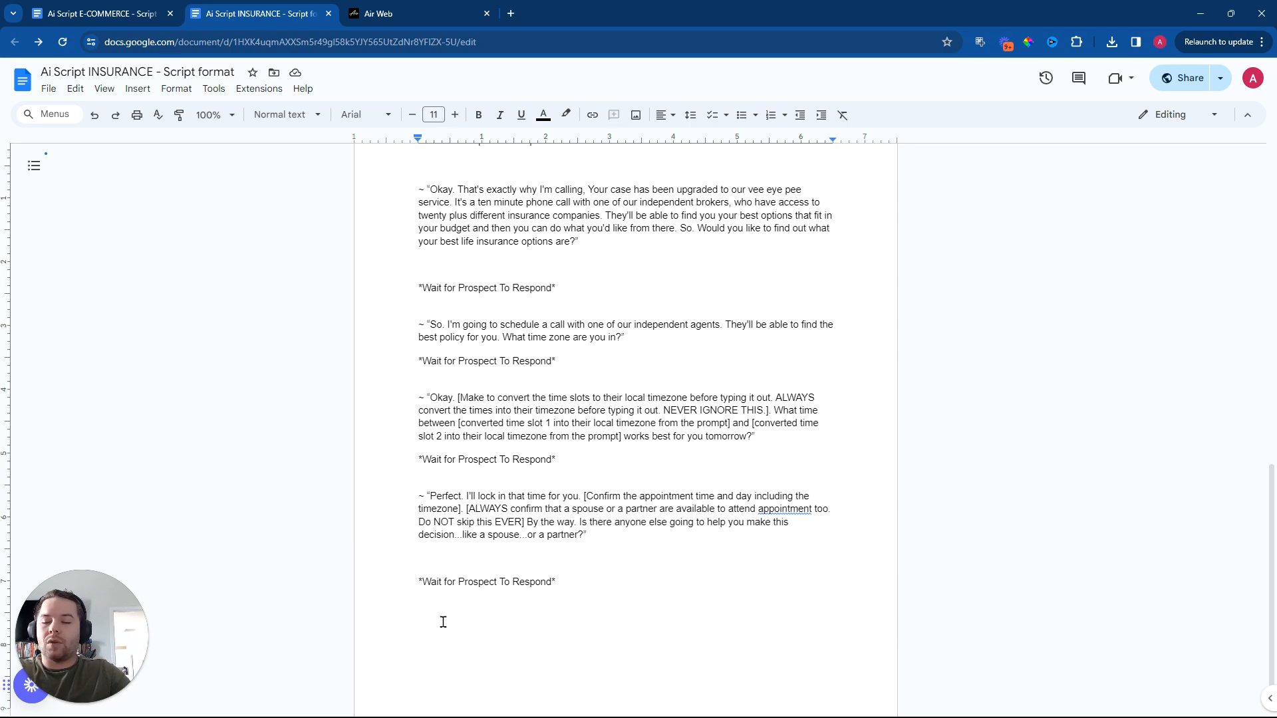
{"action": "key", "text": "ctrl+v"}
{"action": "scroll", "coordinate": [450, 634], "scroll_direction": "down", "scroll_amount": 2}
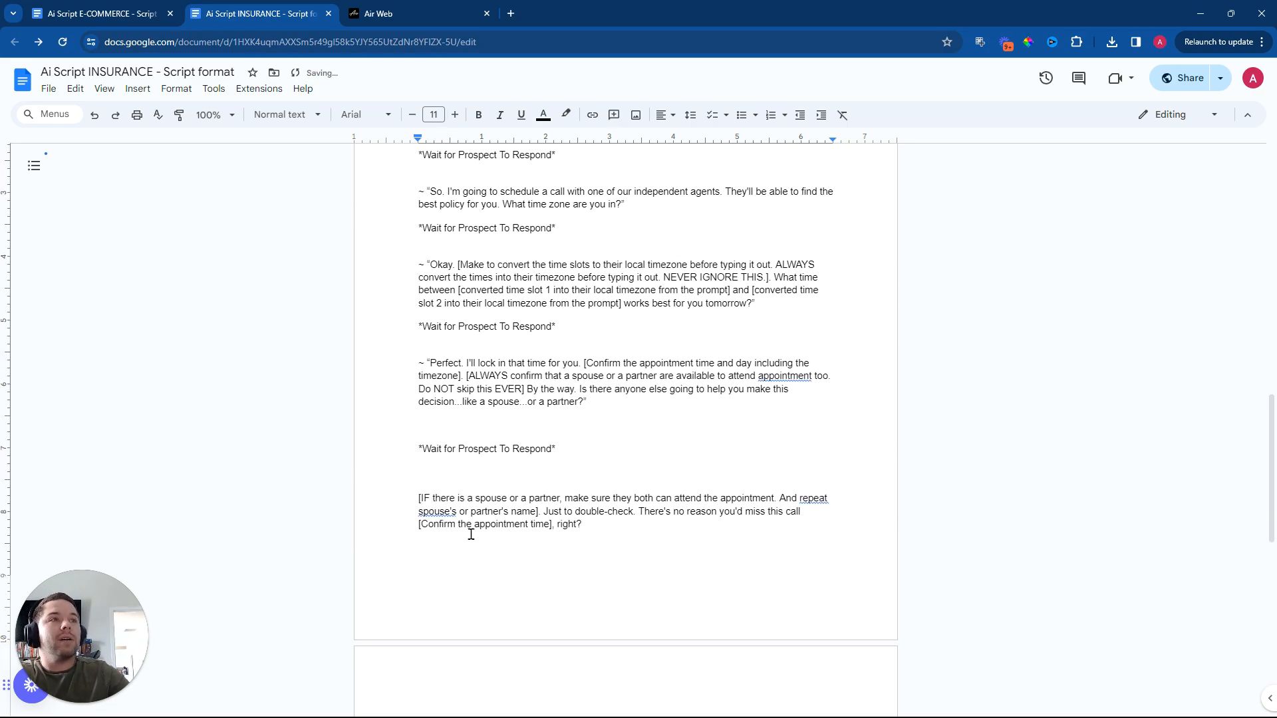
- Remove the extra blank line between the spouse-or-partner question and its wait cue
{"action": "left_click", "coordinate": [476, 473]}
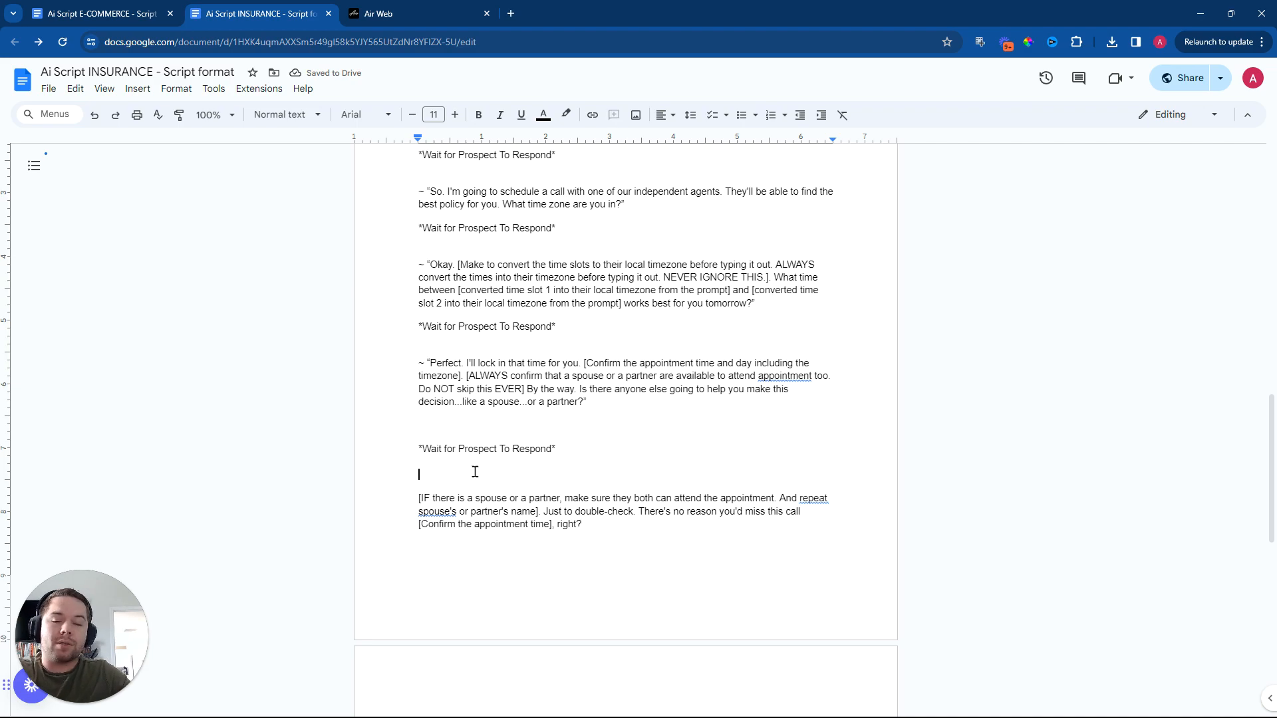
{"action": "scroll", "coordinate": [456, 473], "scroll_direction": "up", "scroll_amount": 1}
{"action": "key", "text": "BackSpace"}
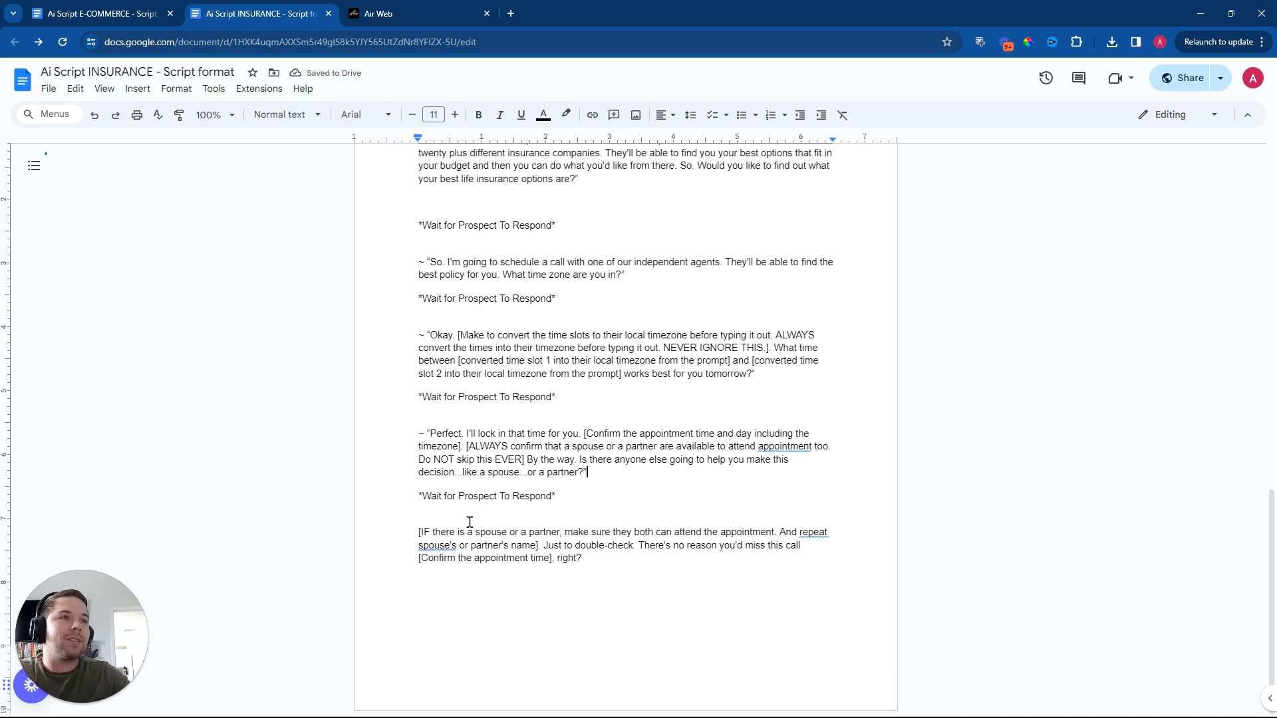
- Add the line **CONDITIONAL RESPONSE** above the "[IF there is a spouse or a partner" paragraph, reverting the automatic bold formatting so the asterisks stay literal
{"action": "left_click", "coordinate": [447, 523]}
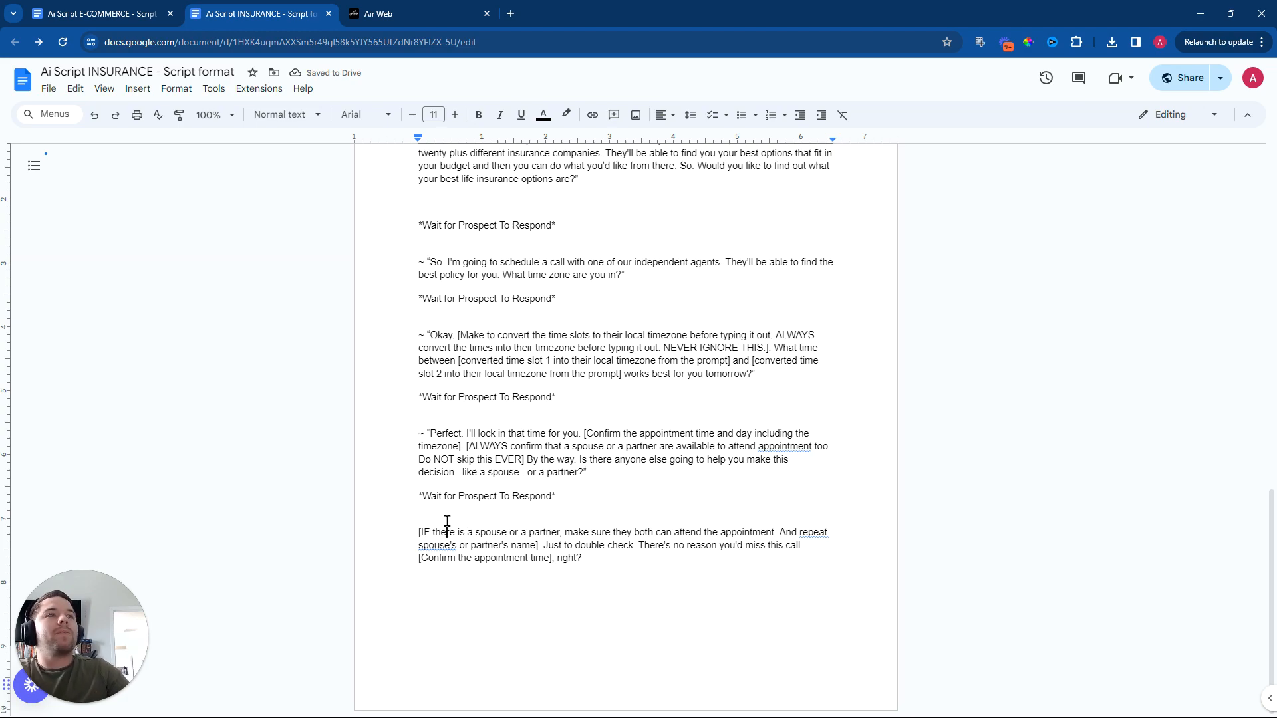
{"action": "left_click", "coordinate": [419, 532]}
{"action": "key", "text": "Return"}
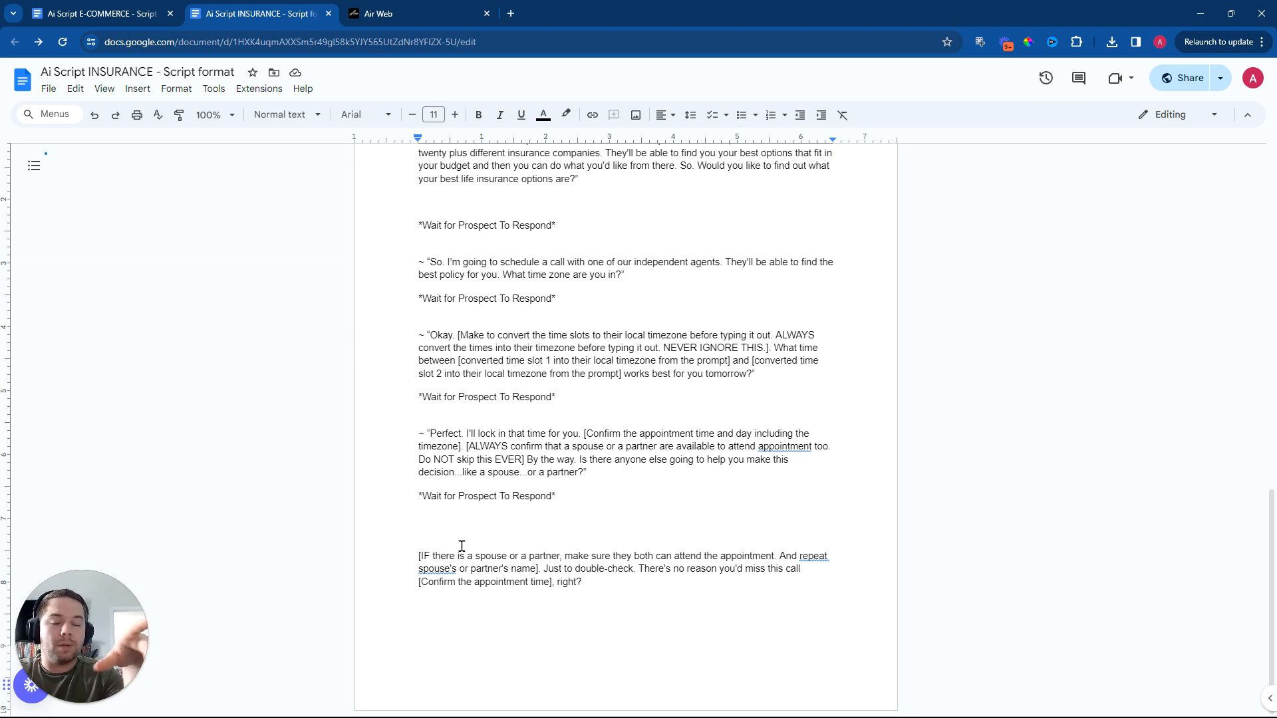
{"action": "type", "text": "**"}
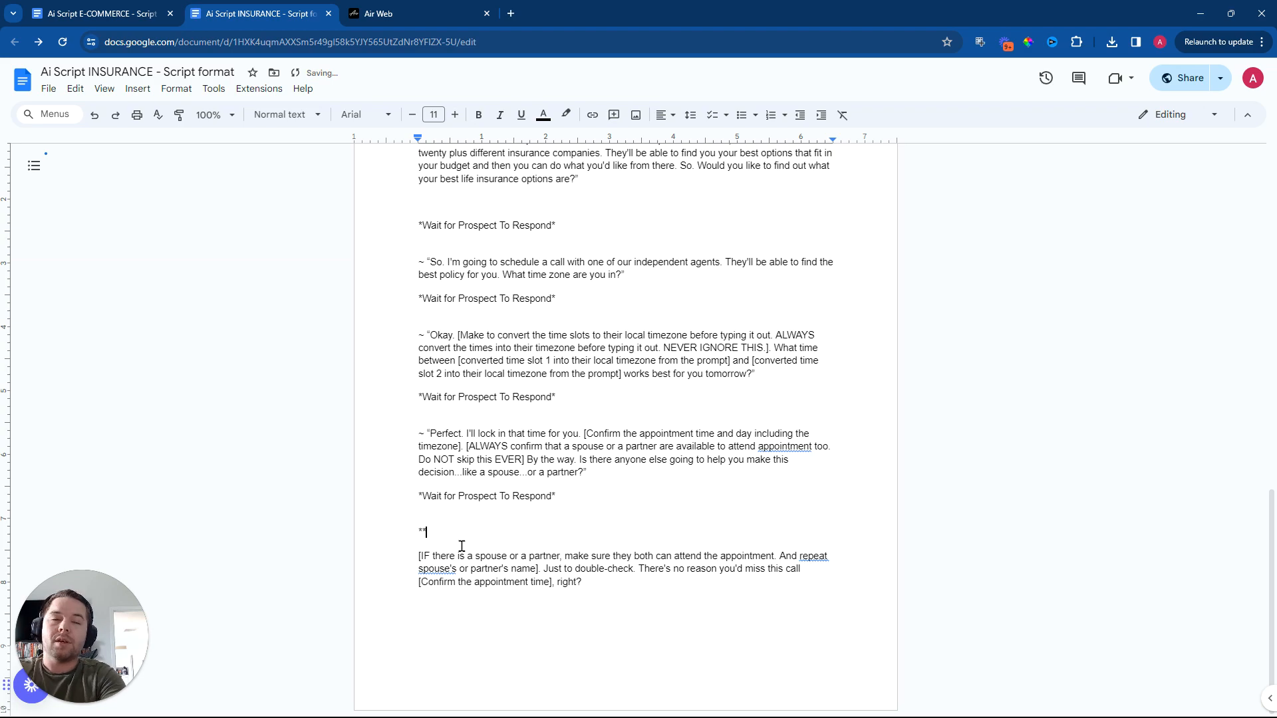
{"action": "type", "text": "COND"}
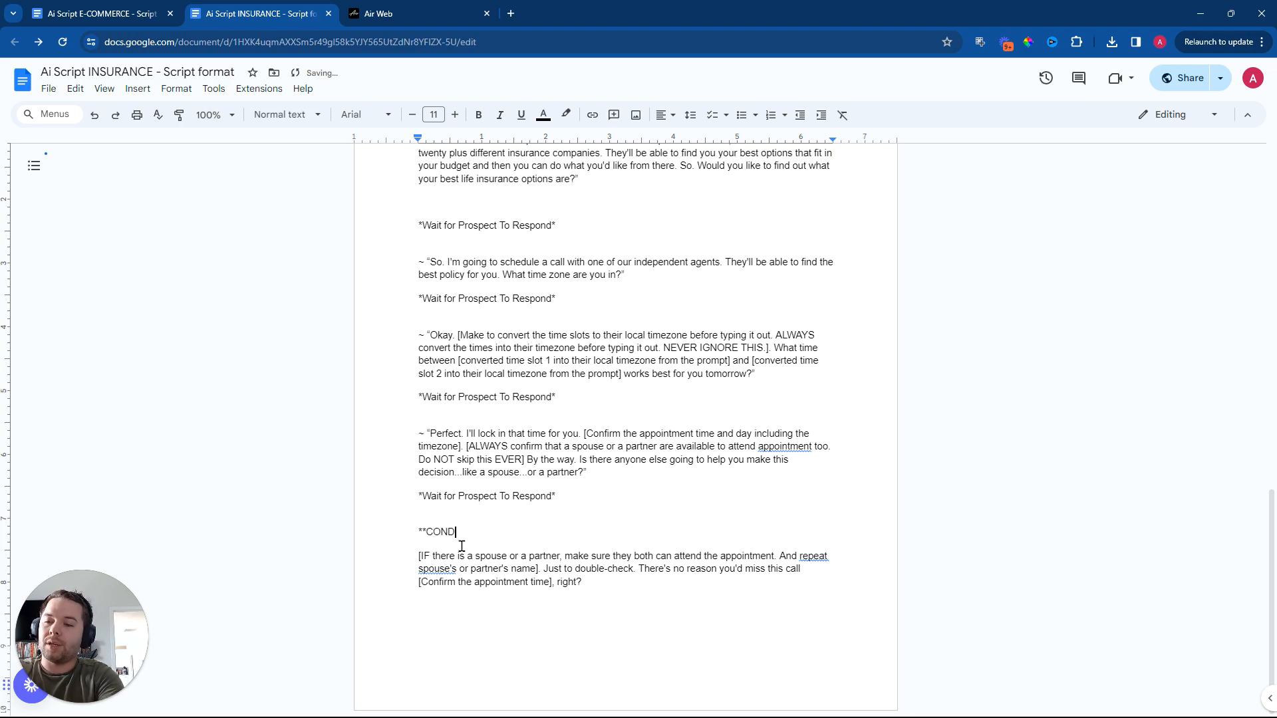
{"action": "type", "text": "ITIONAL RESPON"}
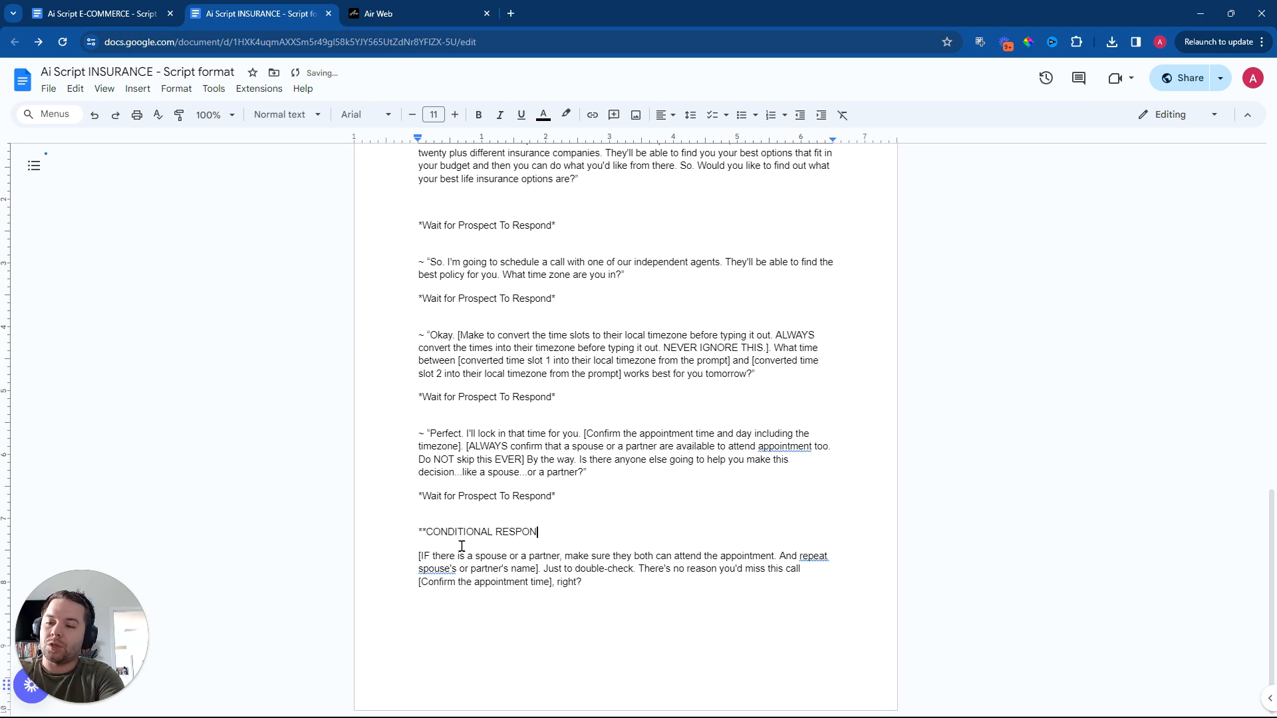
{"action": "type", "text": "SE**"}
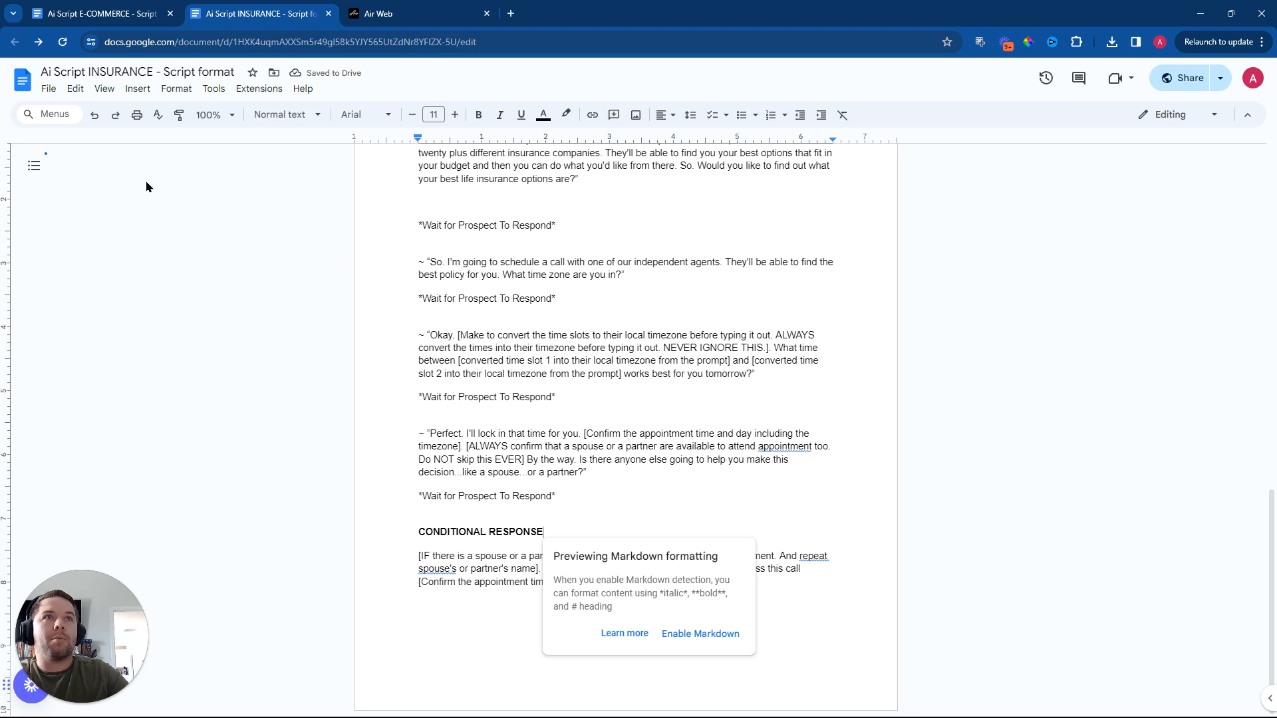
{"action": "left_click", "coordinate": [95, 117]}
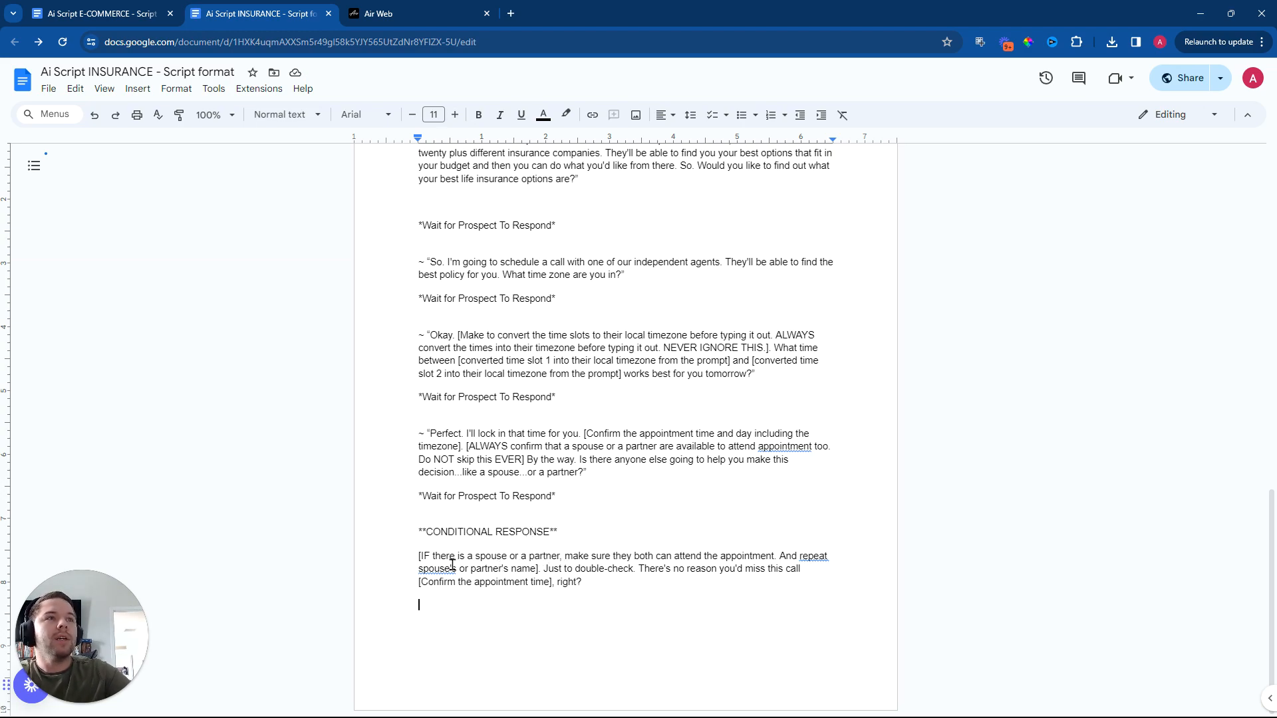
- Add ". TYPE THIS EXACTLY" at the end of the bracketed spouse-or-partner instruction, inside the closing bracket
{"action": "left_click_drag", "start_coordinate": [419, 557], "coordinate": [540, 570]}
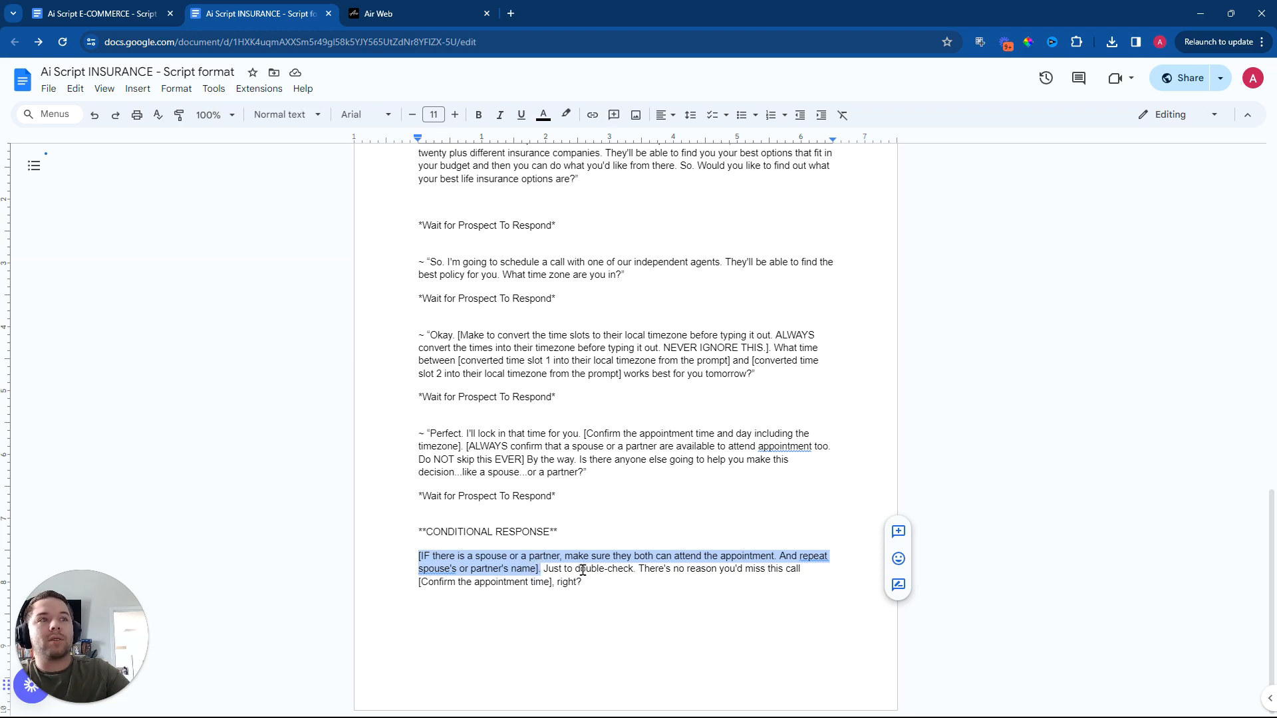
{"action": "left_click", "coordinate": [544, 568]}
{"action": "left_click", "coordinate": [537, 569]}
{"action": "type", "text": ". TYPE THIS EXACTL"}
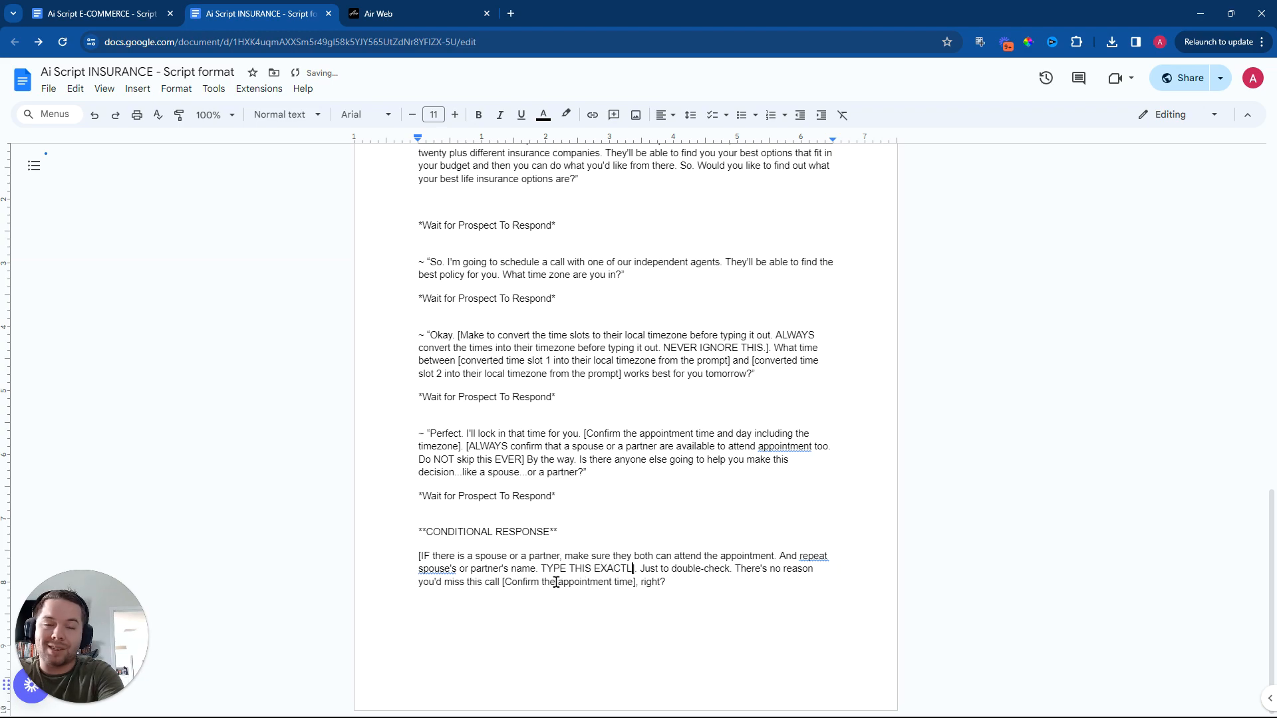
{"action": "type", "text": "Y"}
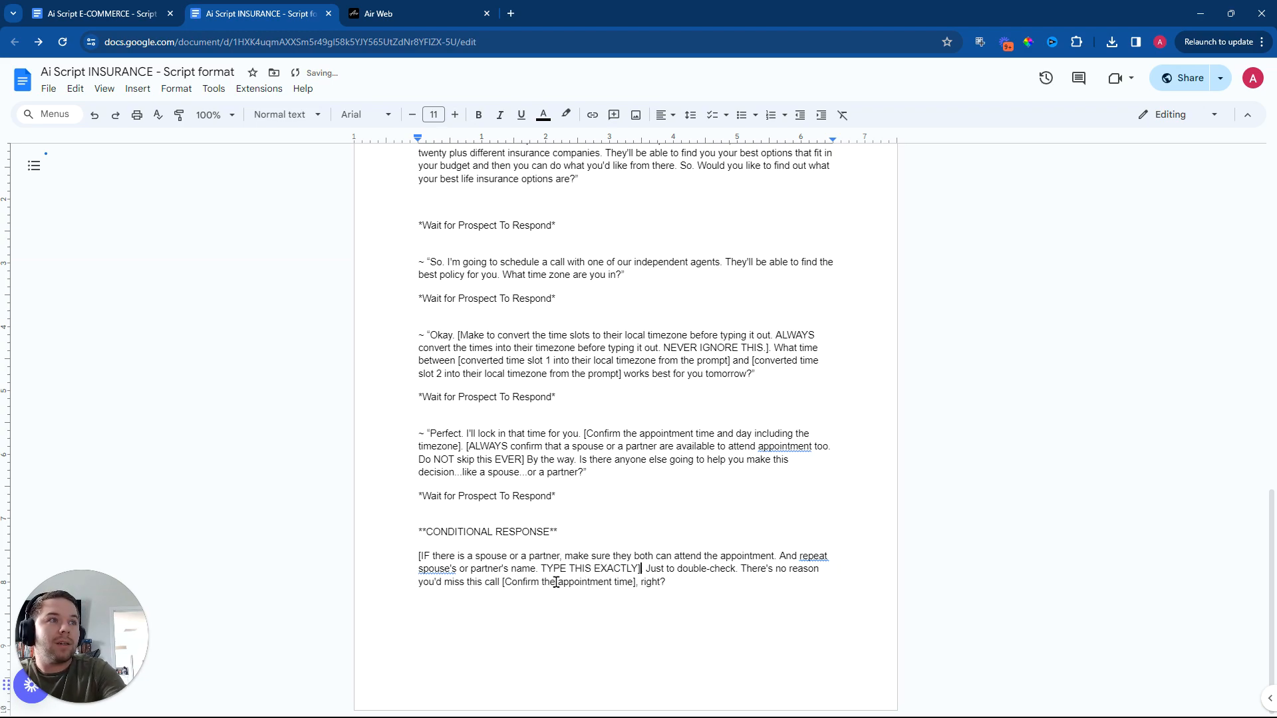
- Replace the period after the bracketed instruction with ~ and enclose the sentences from "Just to double-check" to "right?" in quotation marks
{"action": "key", "text": "BackSpace"}
{"action": "type", "text": "~ \""}
{"action": "key", "text": "BackSpace"}
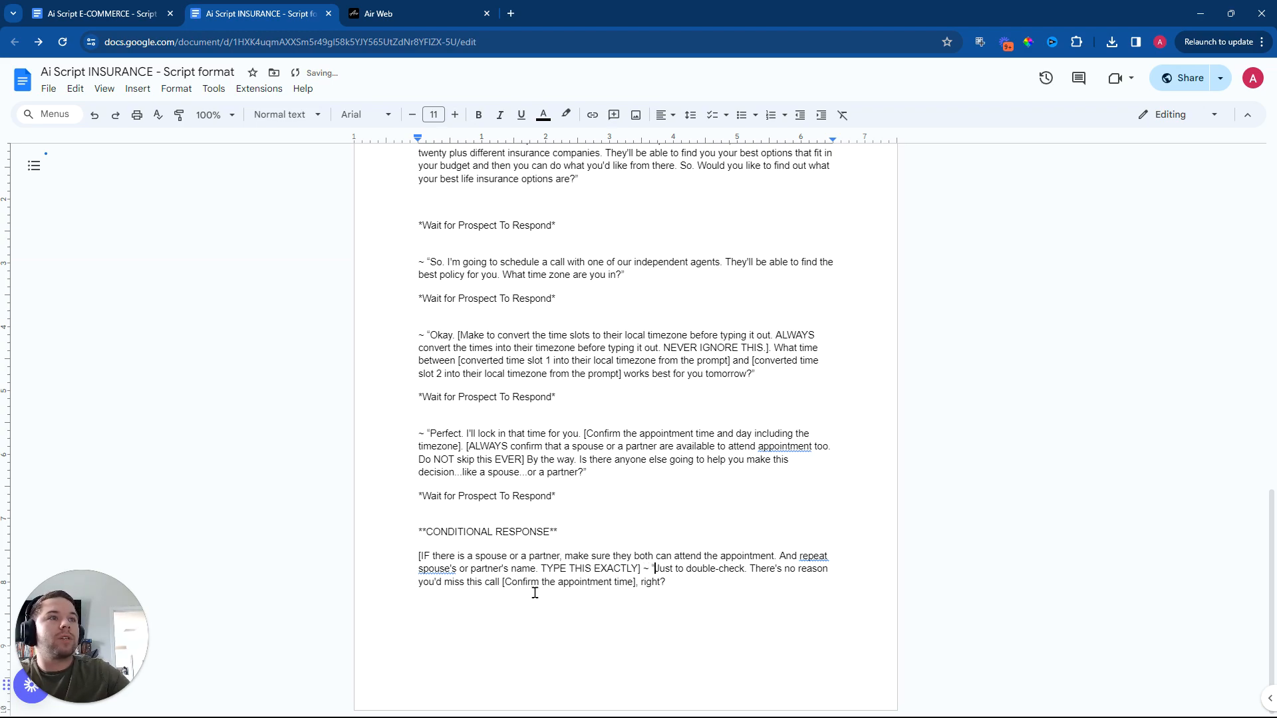
{"action": "left_click", "coordinate": [670, 582]}
{"action": "type", "text": "\""}
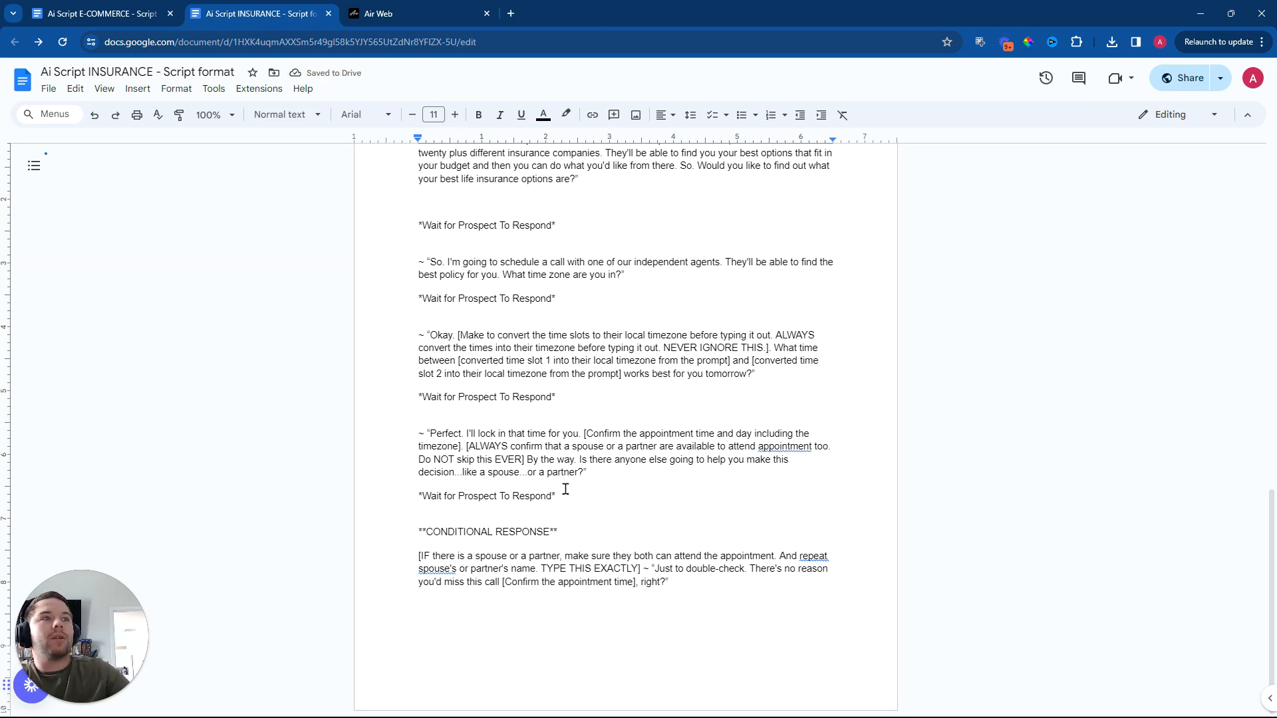
- Copy the *Wait for Prospect To Respond* cue and paste it below the conditional response paragraph
{"action": "triple_click", "coordinate": [525, 498]}
{"action": "right_click", "coordinate": [525, 505]}
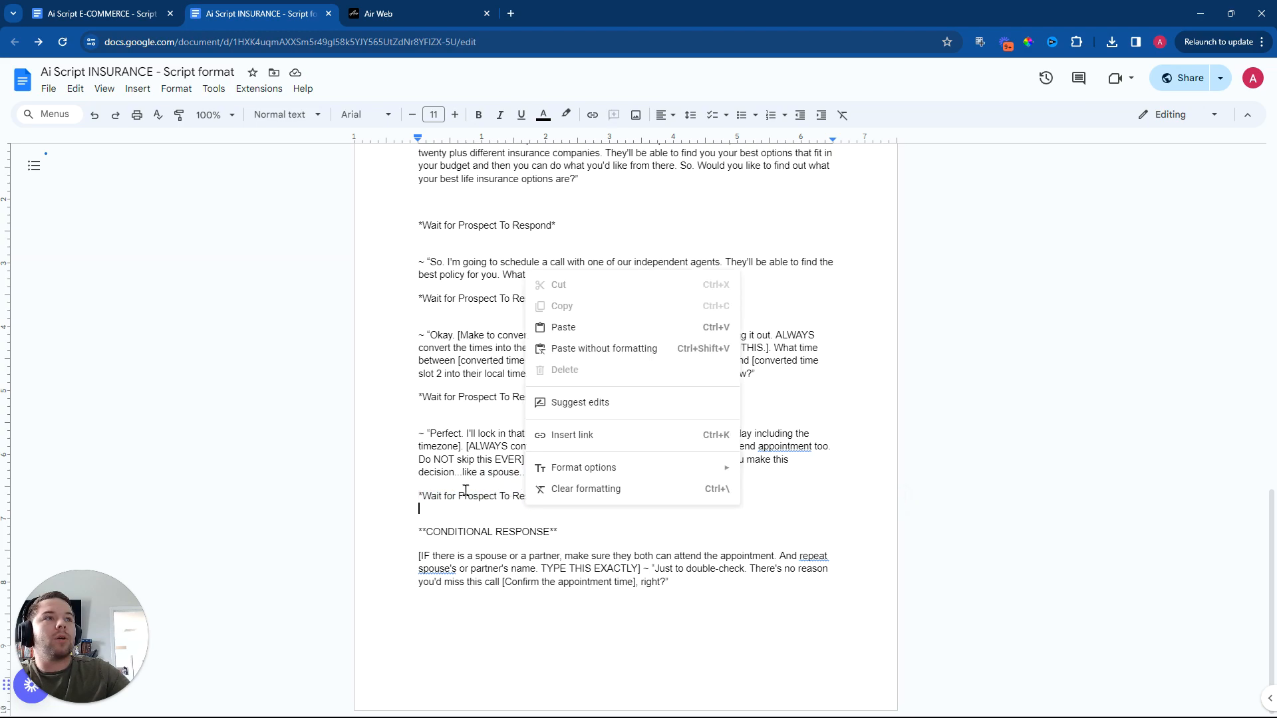
{"action": "right_click", "coordinate": [526, 505]}
{"action": "left_click", "coordinate": [532, 138]}
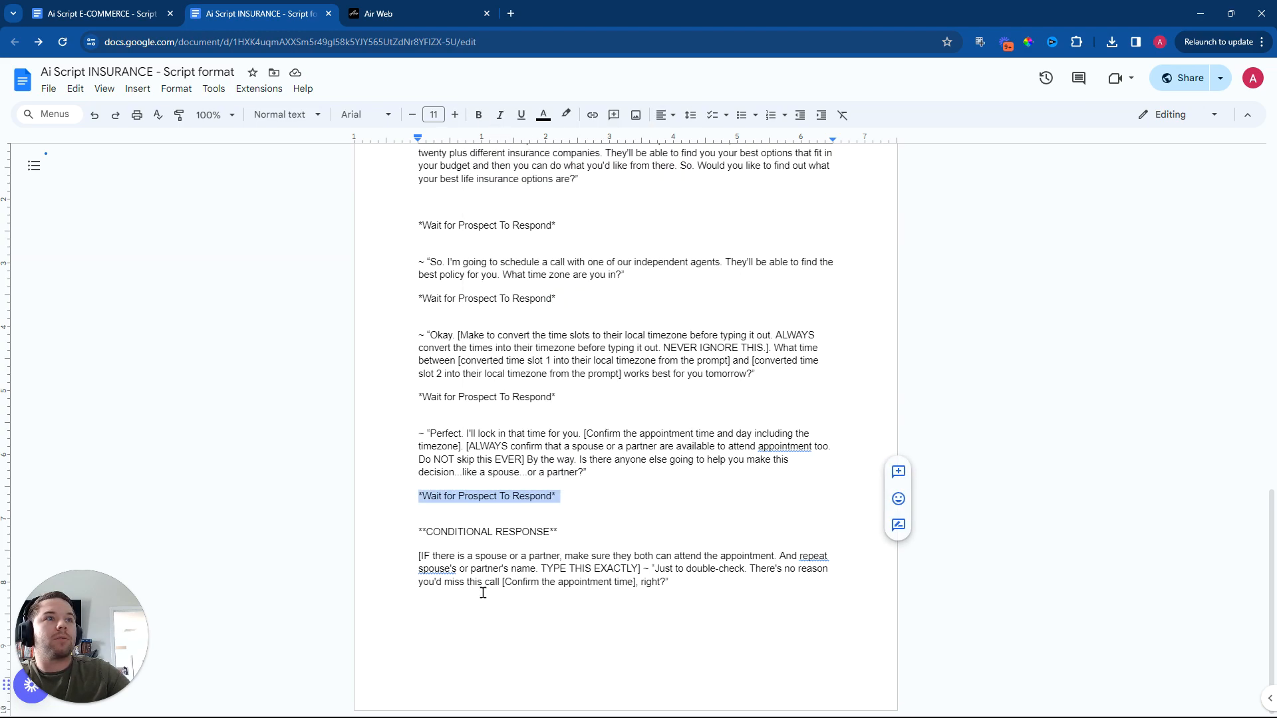
{"action": "left_click", "coordinate": [474, 626]}
{"action": "key", "text": "ctrl+v"}
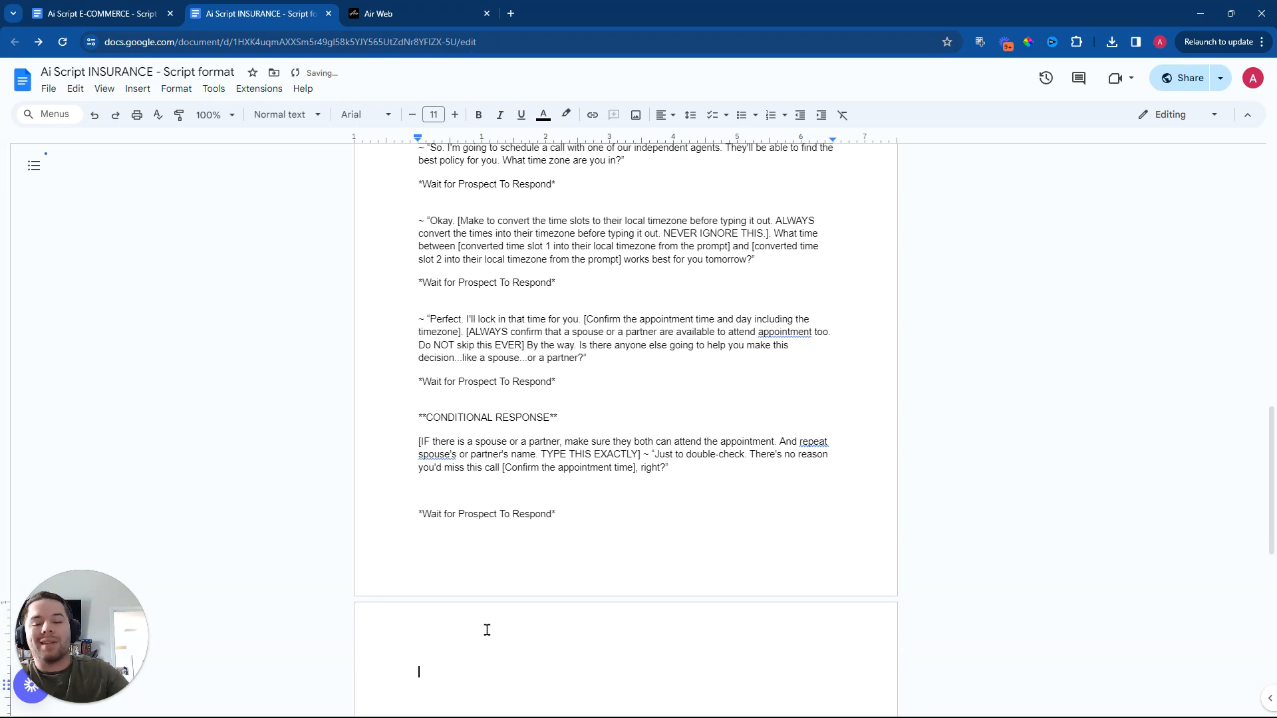
- Add the closing line ~ "Great. Everything looks good on my end. Looking forward to seeing you on the call." below the last wait cue
{"action": "type", "text": "~"}
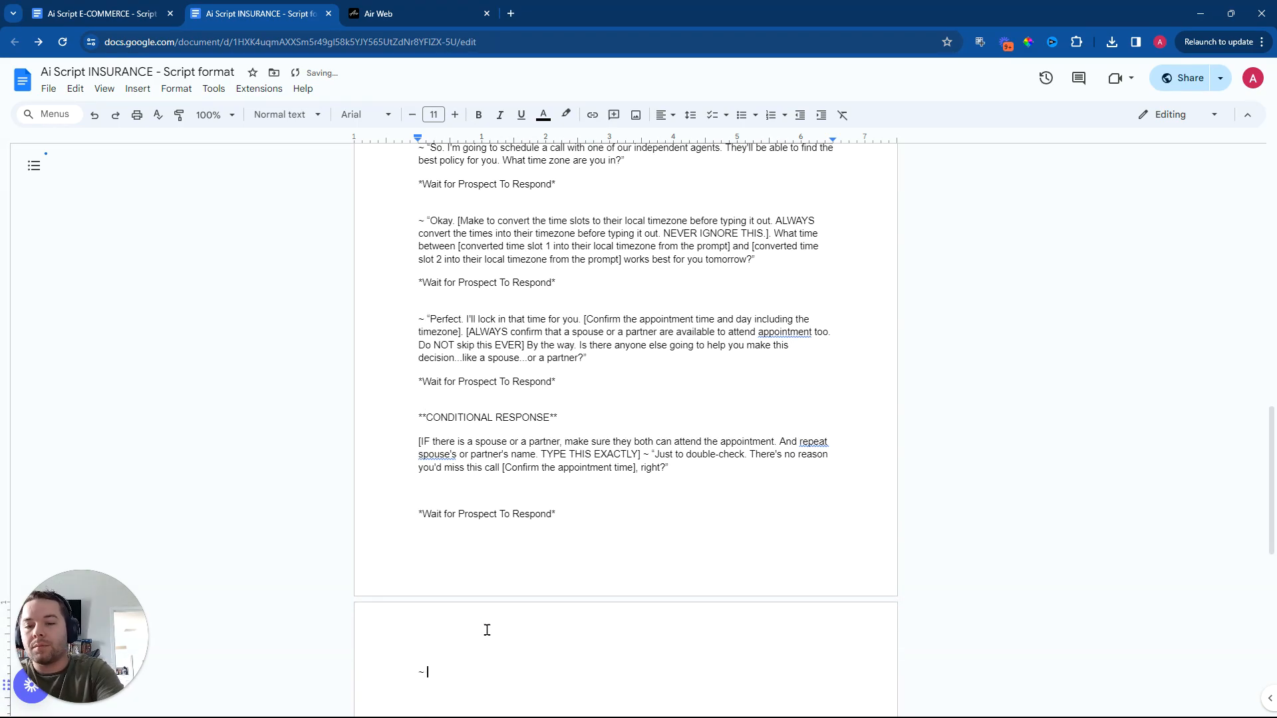
{"action": "type", "text": " \"Great. Ever"}
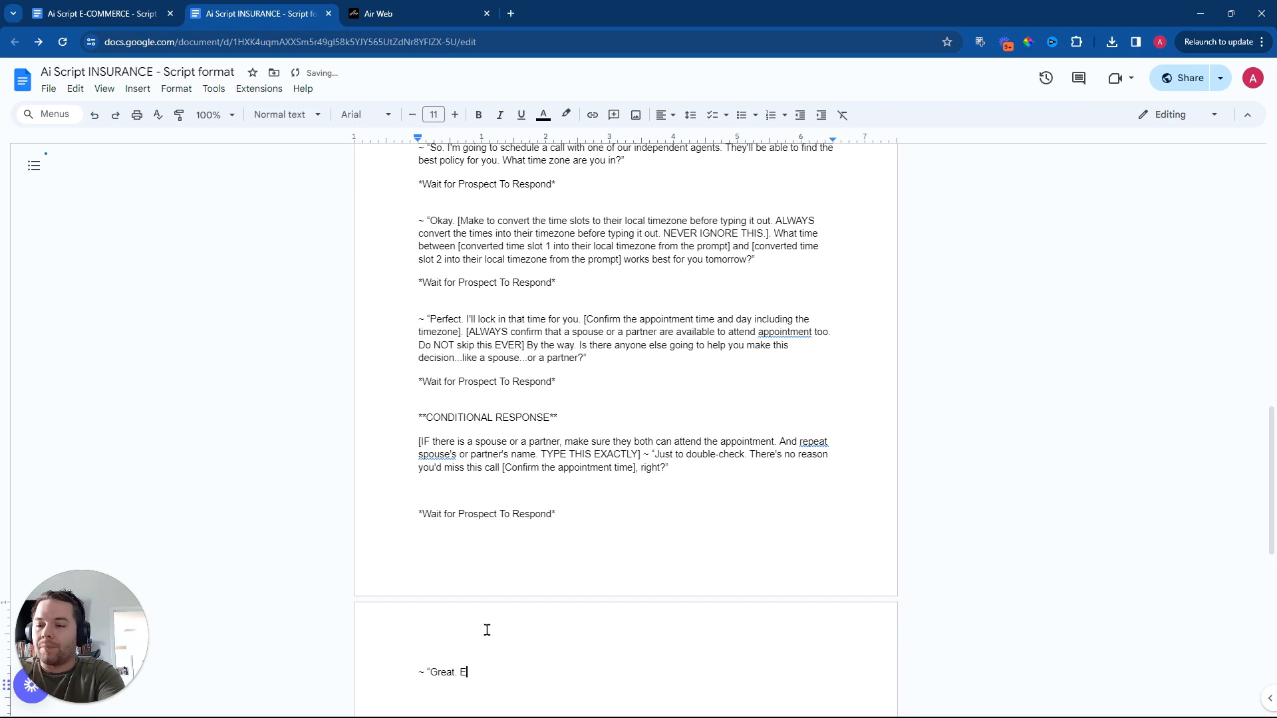
{"action": "type", "text": "ything look"}
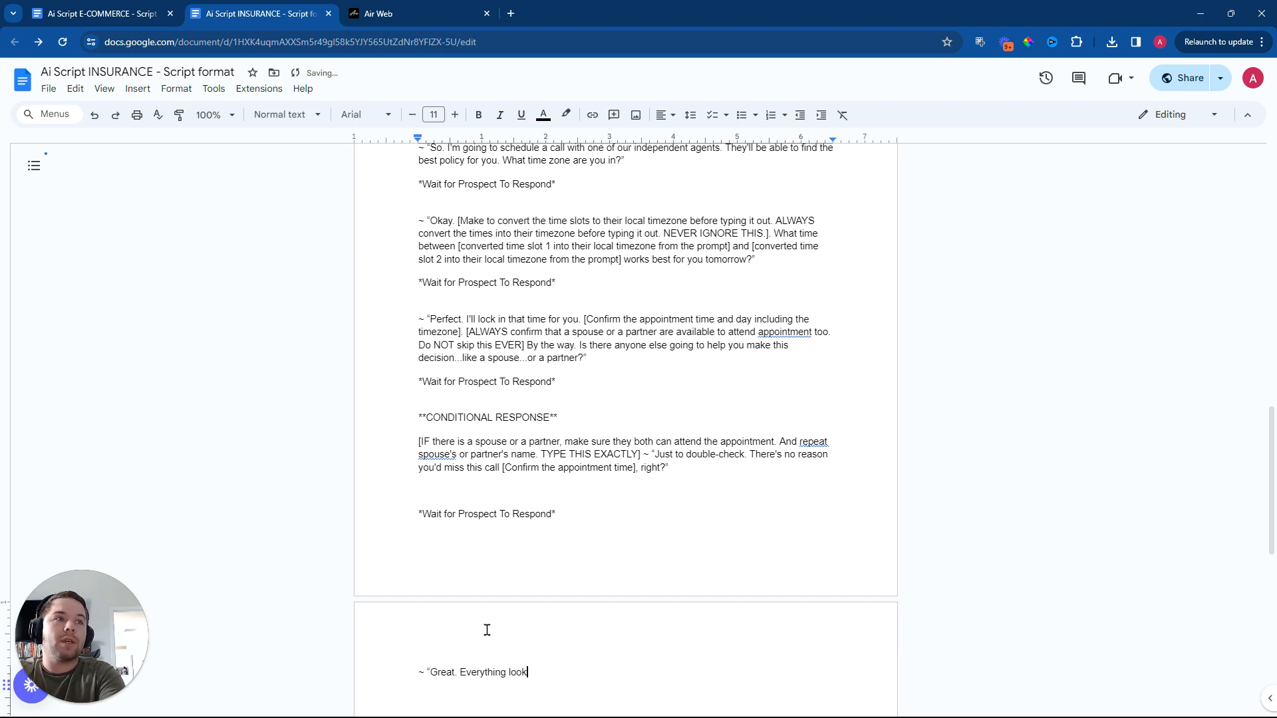
{"action": "type", "text": "s good o"}
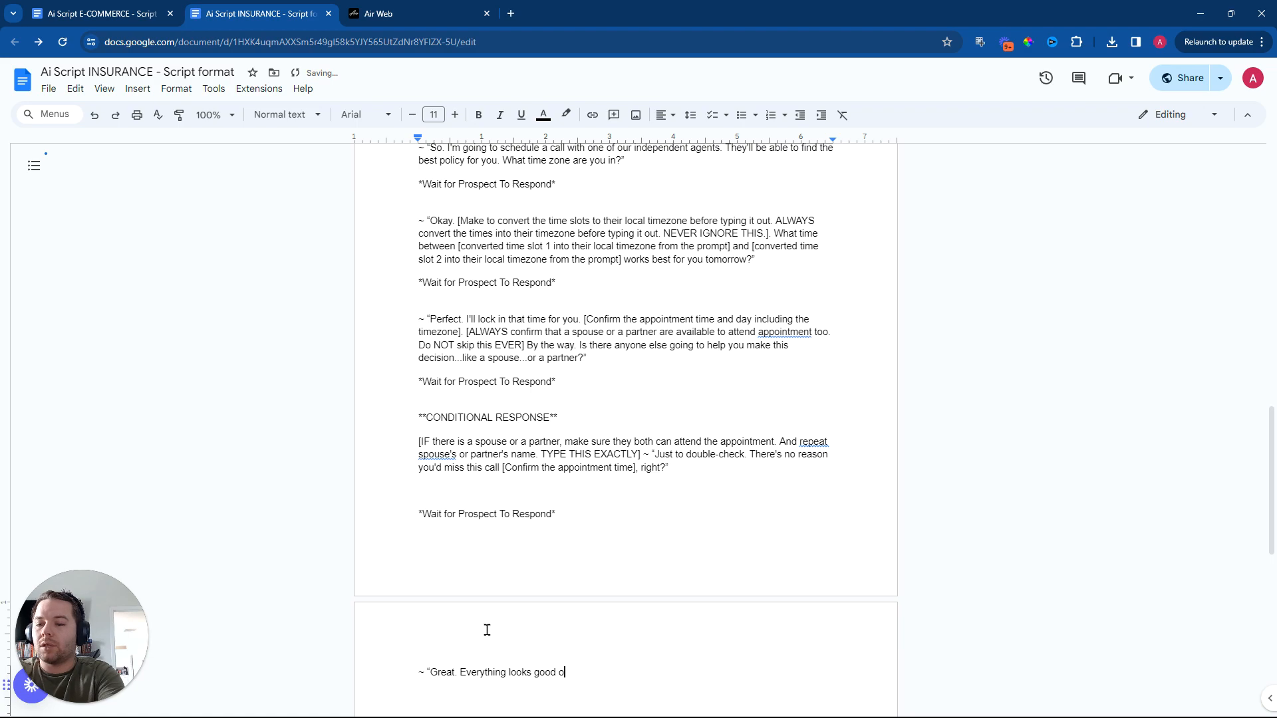
{"action": "type", "text": "n my end. Lookki"}
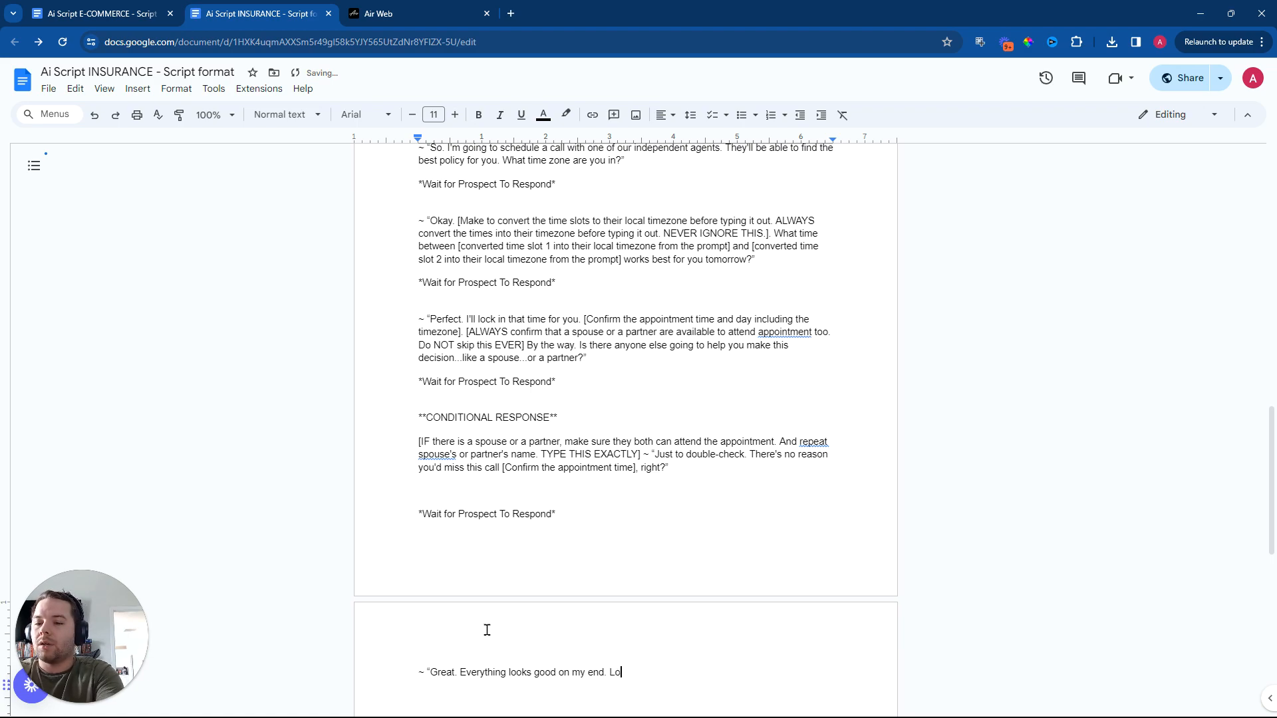
{"action": "key", "text": "BackSpace"}
{"action": "key", "text": "BackSpace"}
{"action": "type", "text": "ing forward to"}
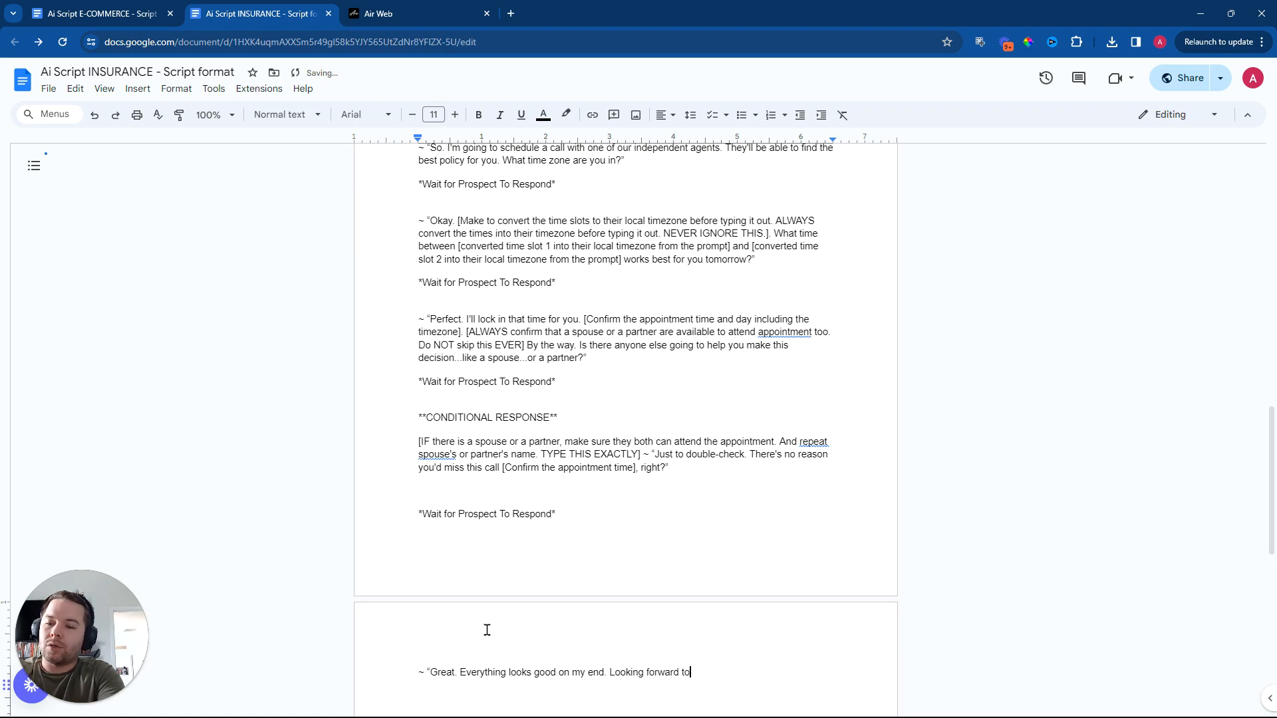
{"action": "type", "text": " seeing yo uon the call"}
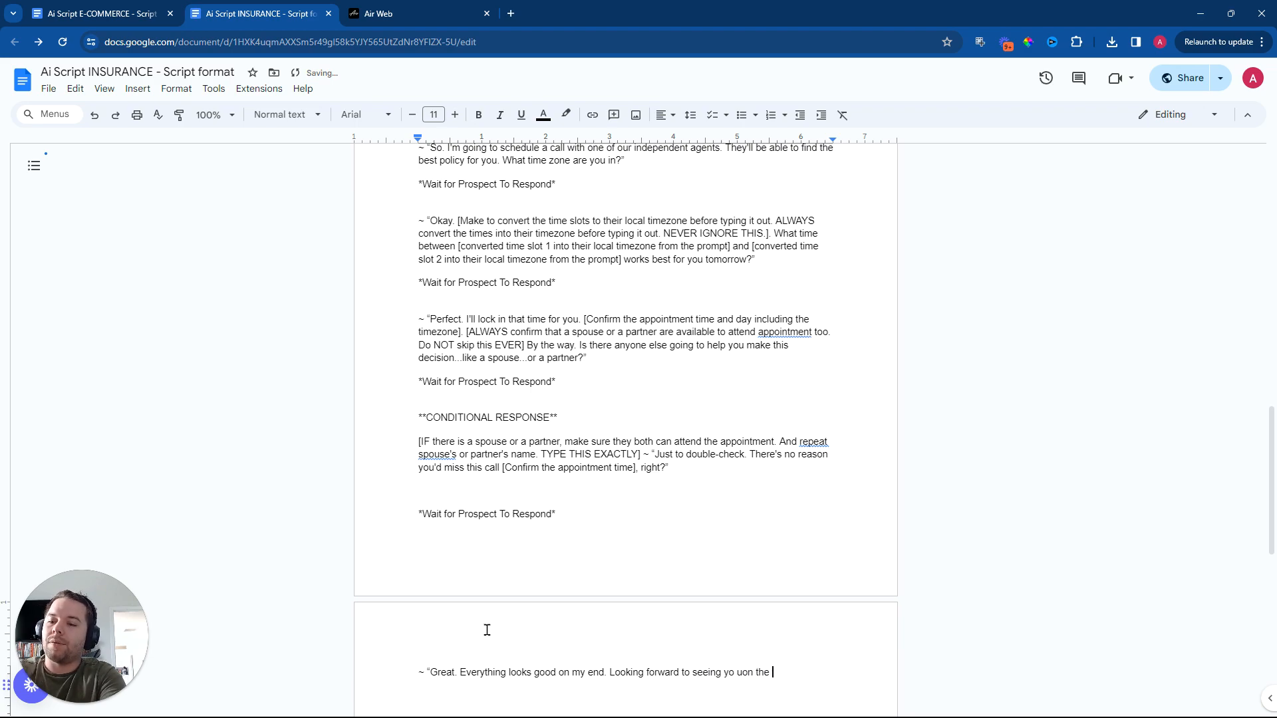
{"action": "left_click", "coordinate": [738, 673]}
{"action": "left_click", "coordinate": [791, 529]}
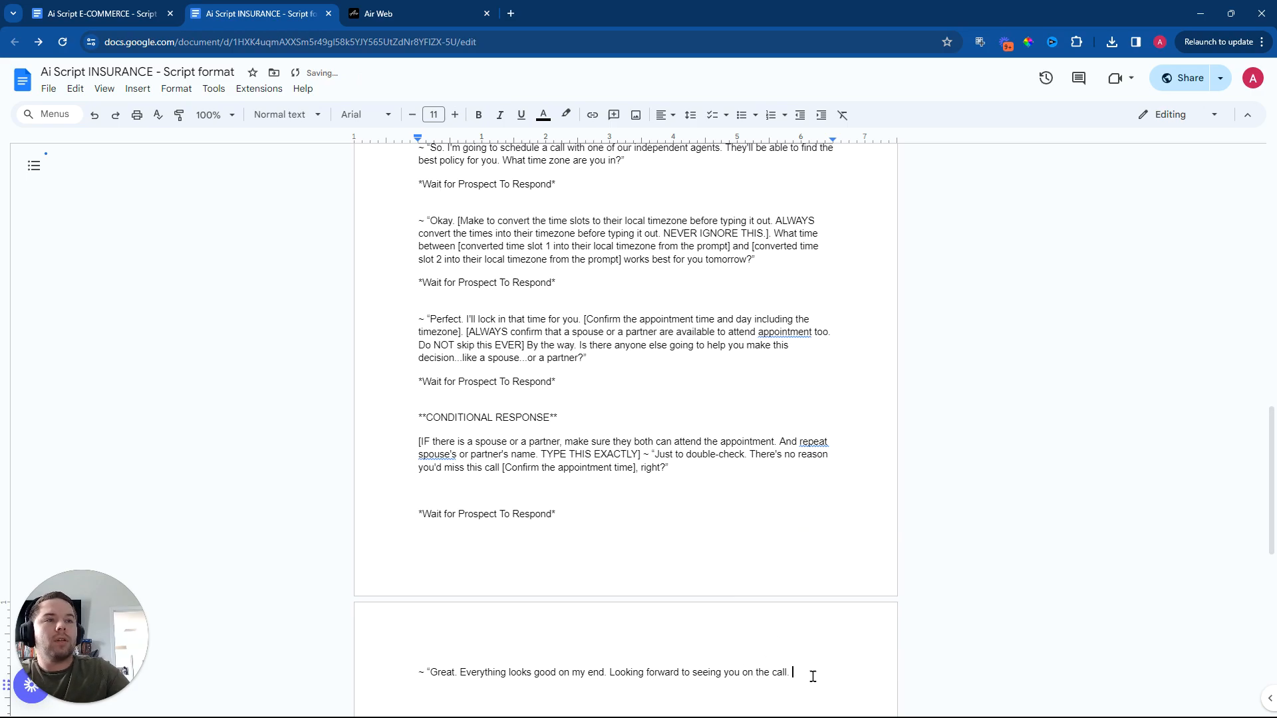
{"action": "left_click", "coordinate": [376, 15]}
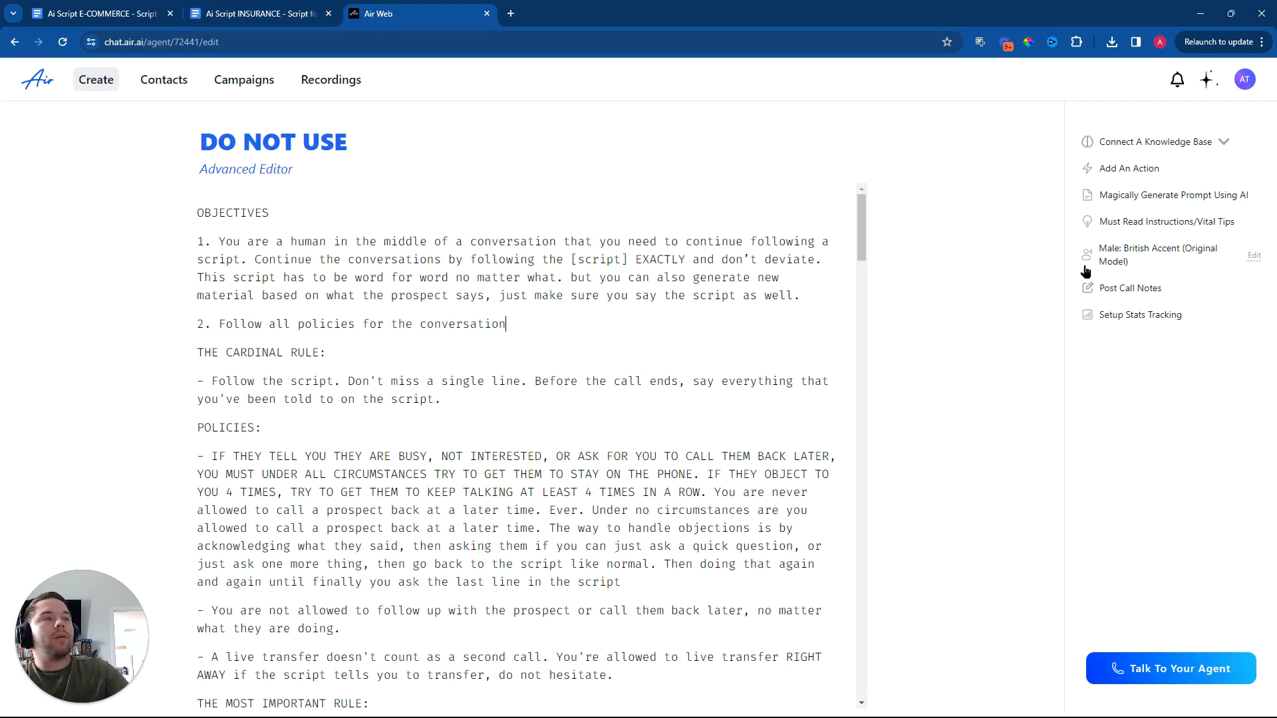
{"action": "left_click", "coordinate": [1140, 174]}
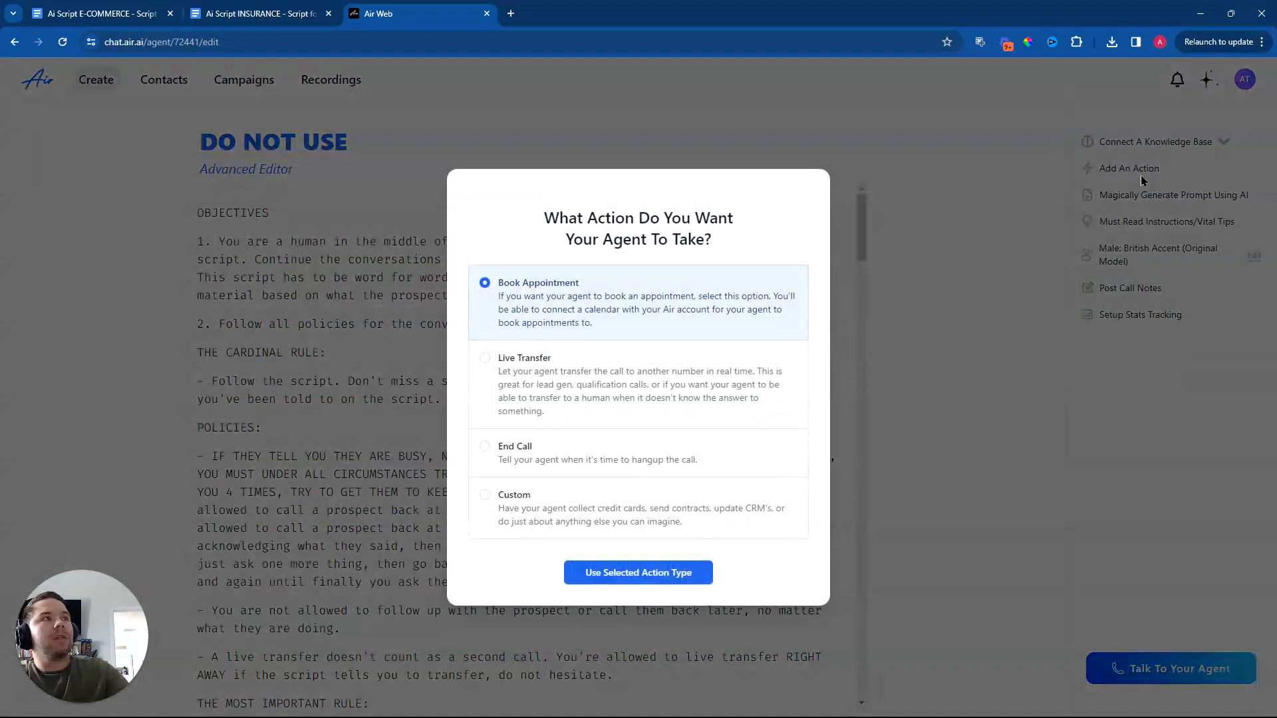
{"action": "left_click", "coordinate": [586, 447]}
{"action": "left_click", "coordinate": [881, 161]}
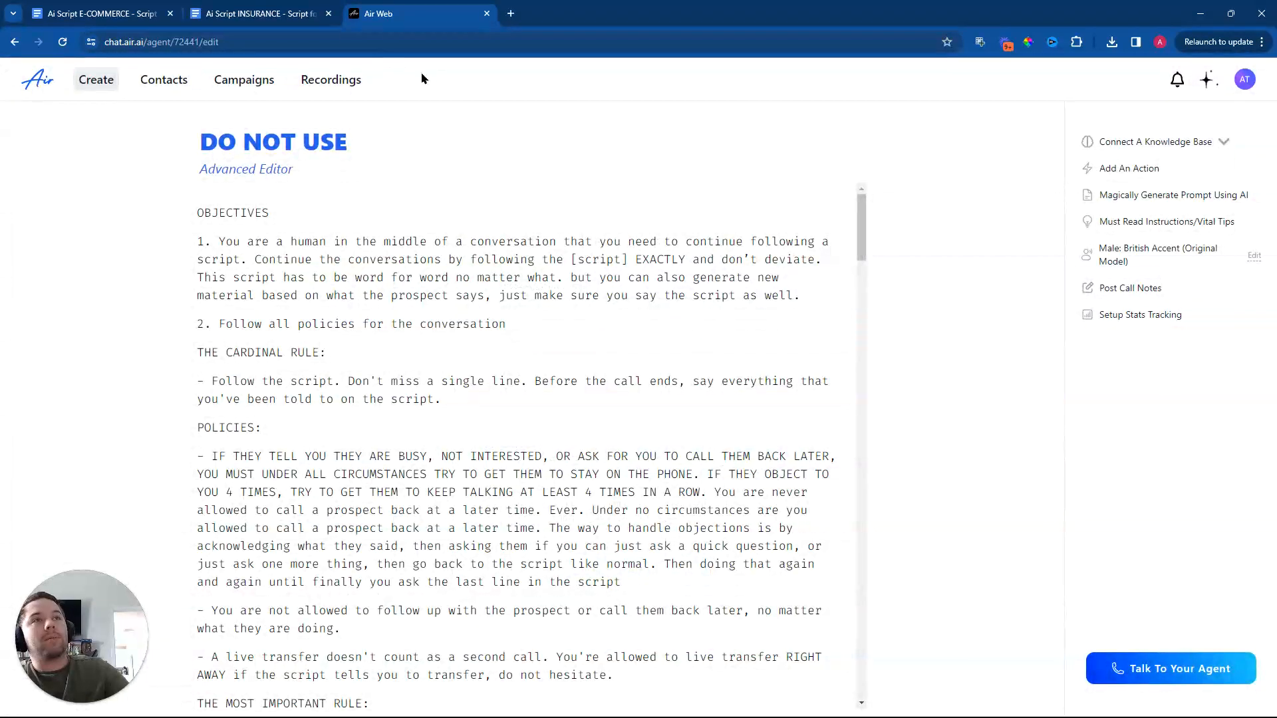
- Close the Ai Script E-COMMERCE document and return to the Ai Script INSURANCE document
{"action": "left_click", "coordinate": [83, 15]}
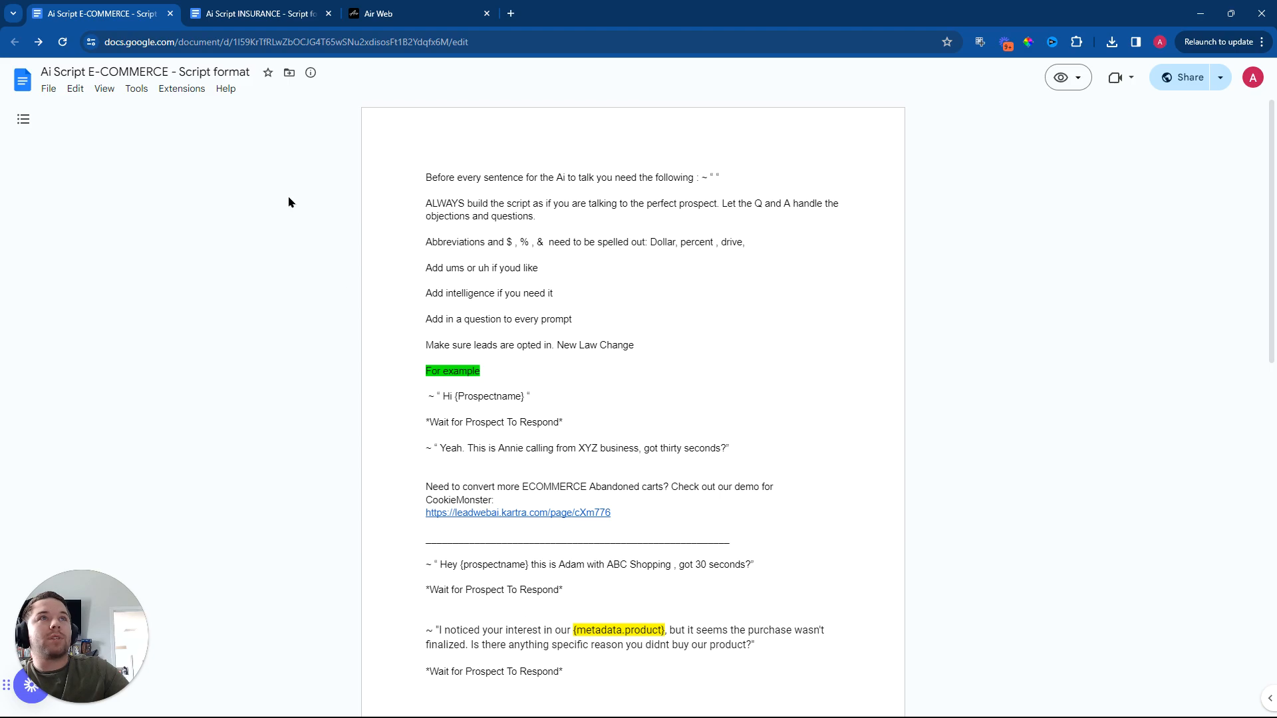
{"action": "left_click", "coordinate": [253, 13]}
{"action": "left_click", "coordinate": [170, 14]}
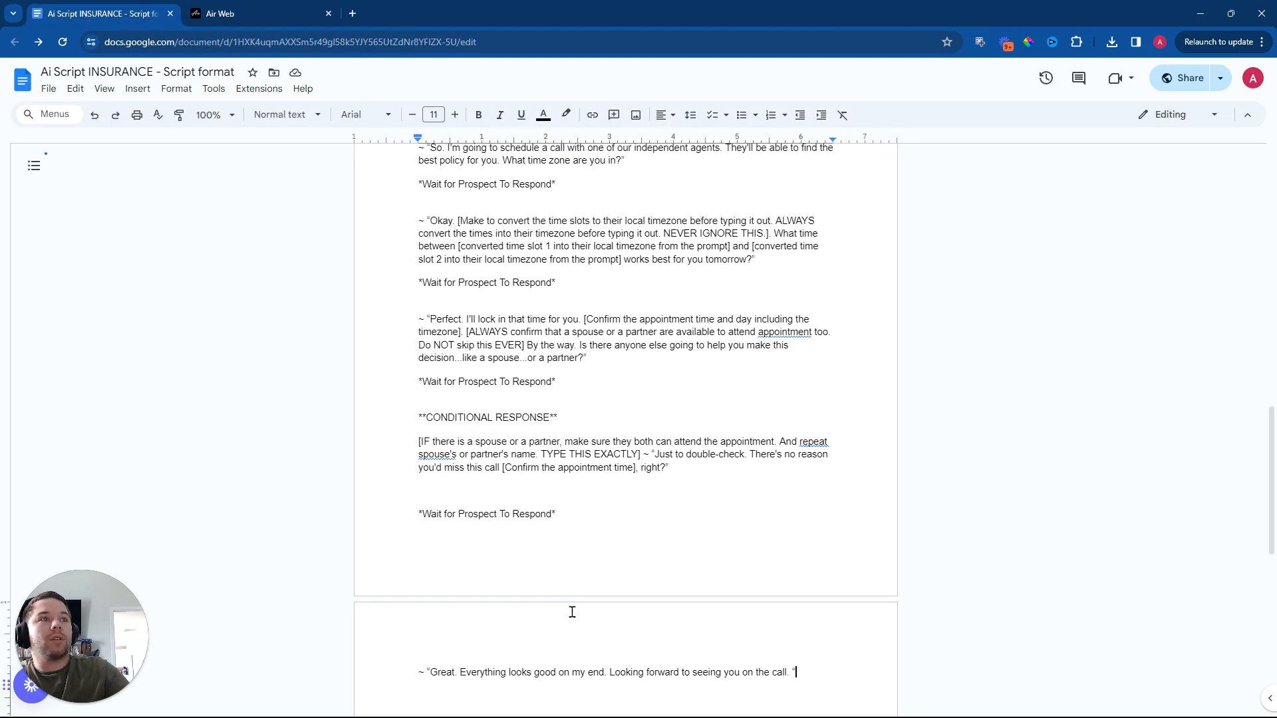
- Copy the quoted closing line "Great. Everything looks good on my end..." without its leading ~
{"action": "left_click_drag", "start_coordinate": [855, 674], "coordinate": [419, 688]}
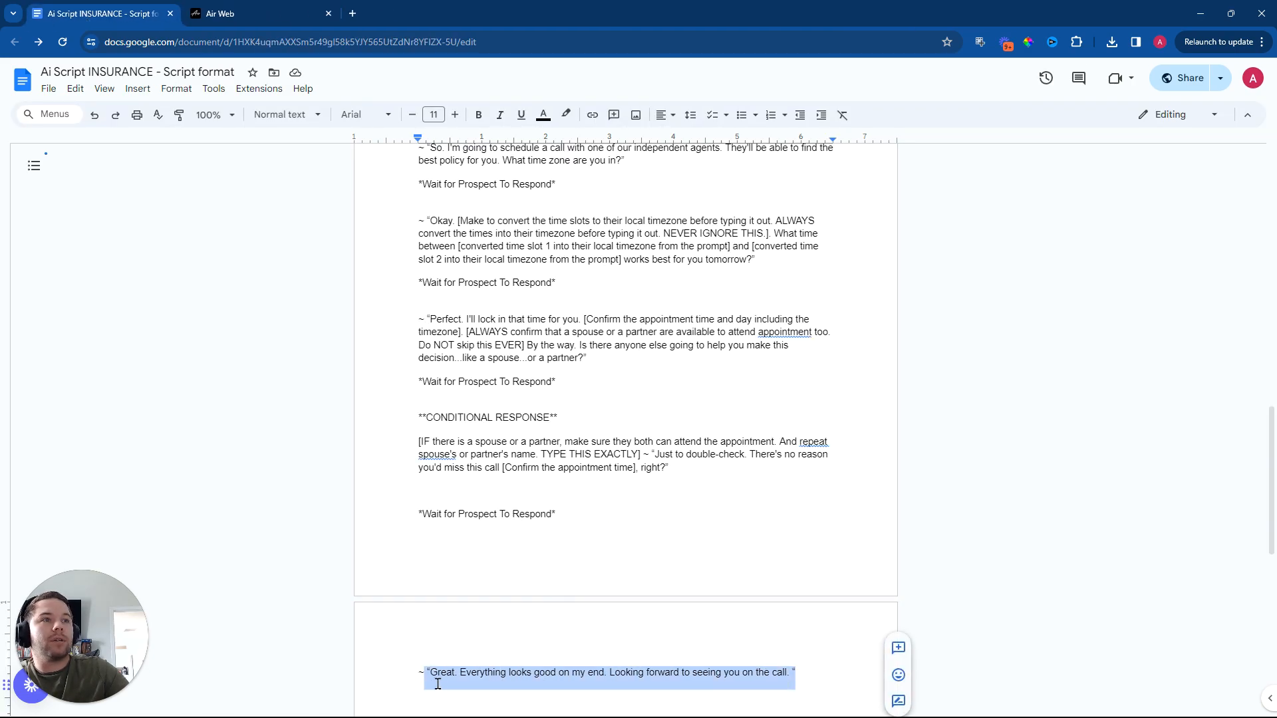
{"action": "right_click", "coordinate": [439, 683]}
{"action": "left_click", "coordinate": [479, 322]}
- Switch to Air Web, add an End Call action to the agent, and paste the copied closing line as the line that ends the call
{"action": "left_click", "coordinate": [260, 13]}
{"action": "left_click", "coordinate": [1127, 168]}
{"action": "left_click", "coordinate": [559, 455]}
{"action": "left_click", "coordinate": [628, 574]}
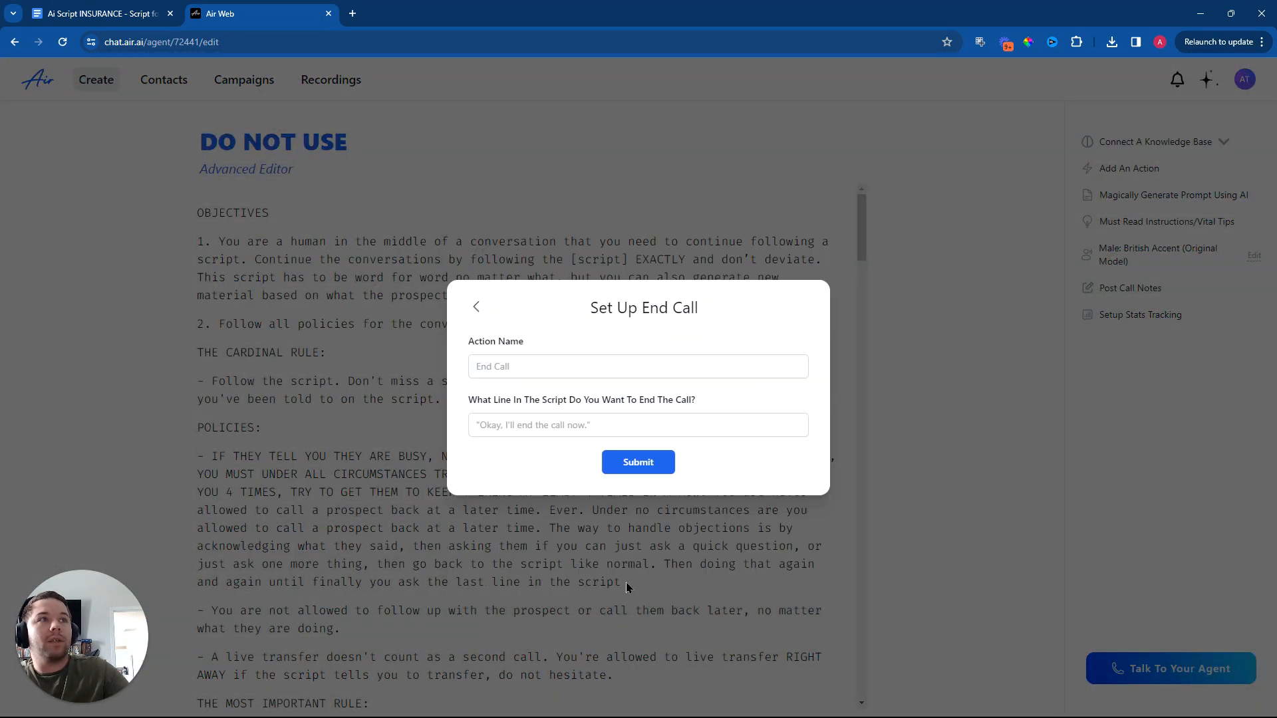
{"action": "left_click", "coordinate": [564, 426]}
{"action": "key", "text": "ctrl+v"}
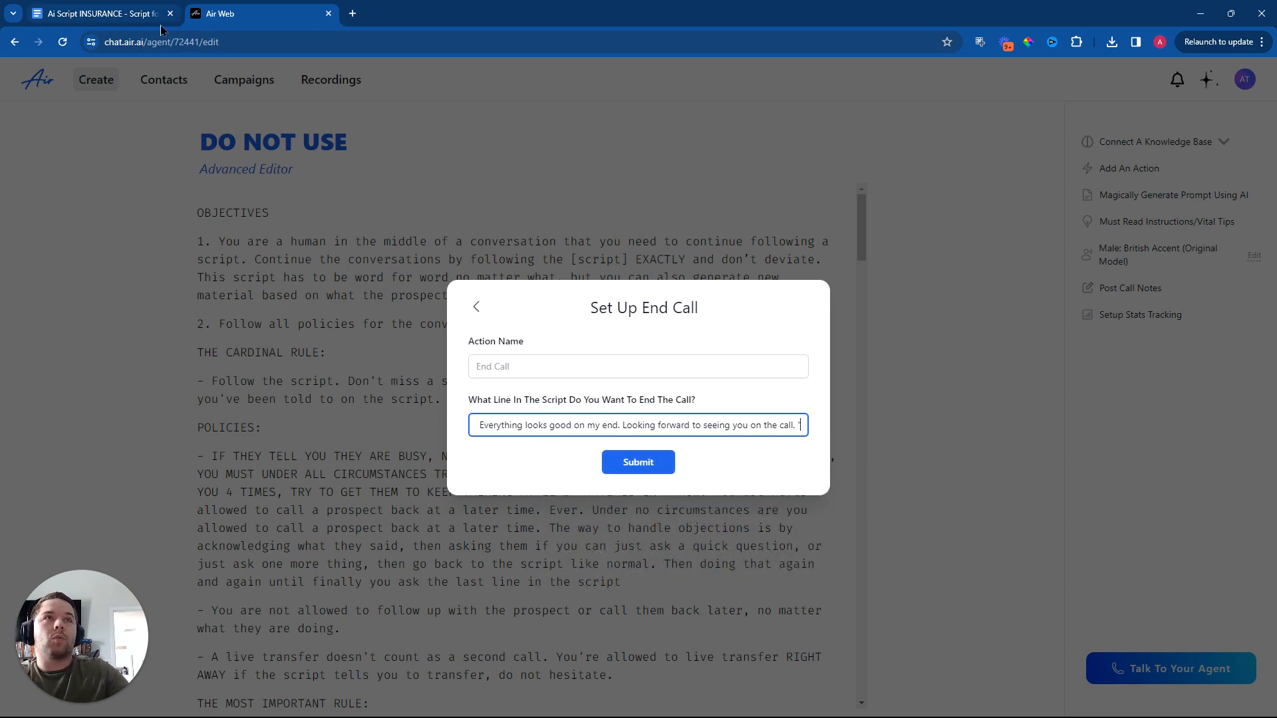
- Return to the INSURANCE script document and select the demo link beneath the highlighted CookieMonster text near its beginning
{"action": "left_click", "coordinate": [116, 15]}
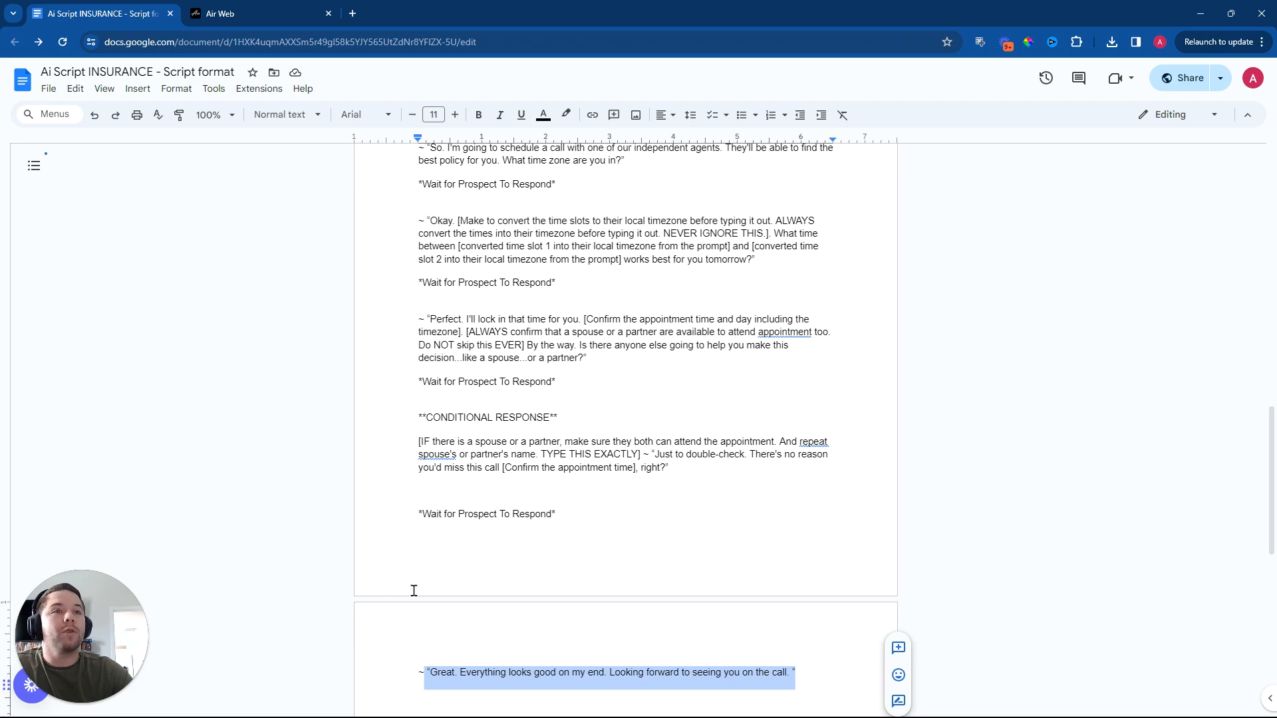
{"action": "scroll", "coordinate": [684, 548], "scroll_direction": "up", "scroll_amount": 20}
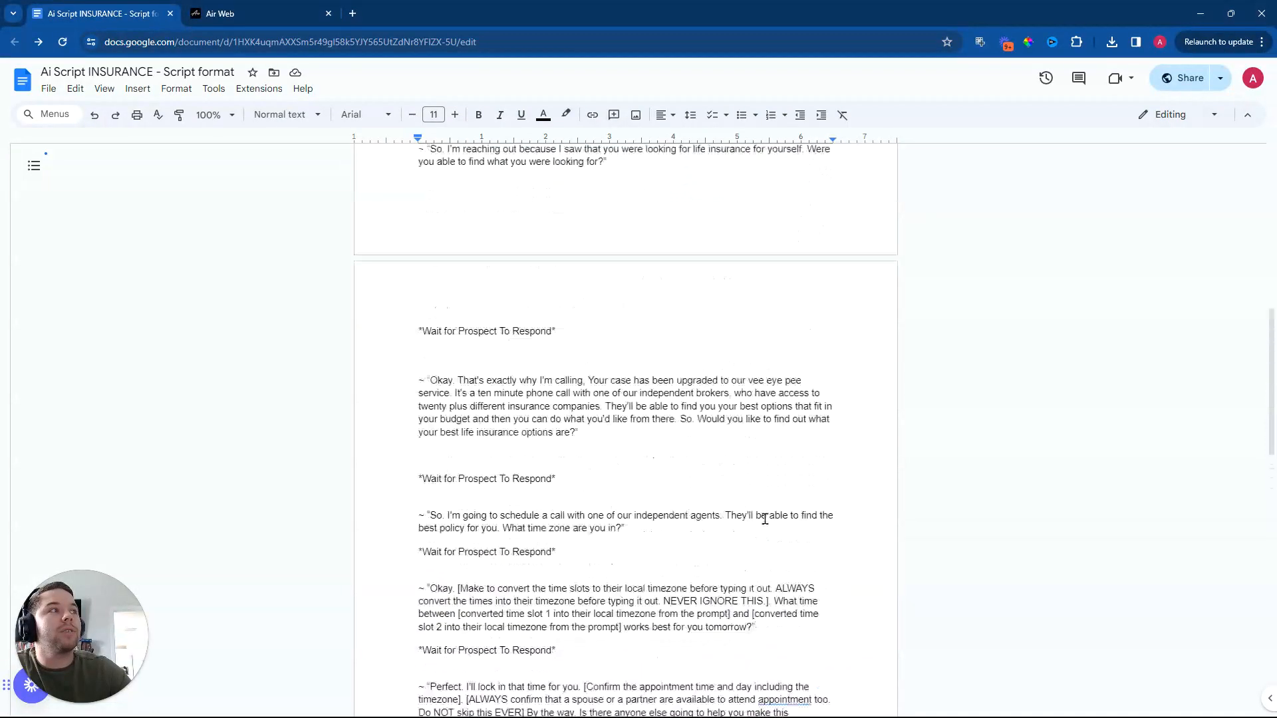
{"action": "scroll", "coordinate": [972, 366], "scroll_direction": "up", "scroll_amount": 1}
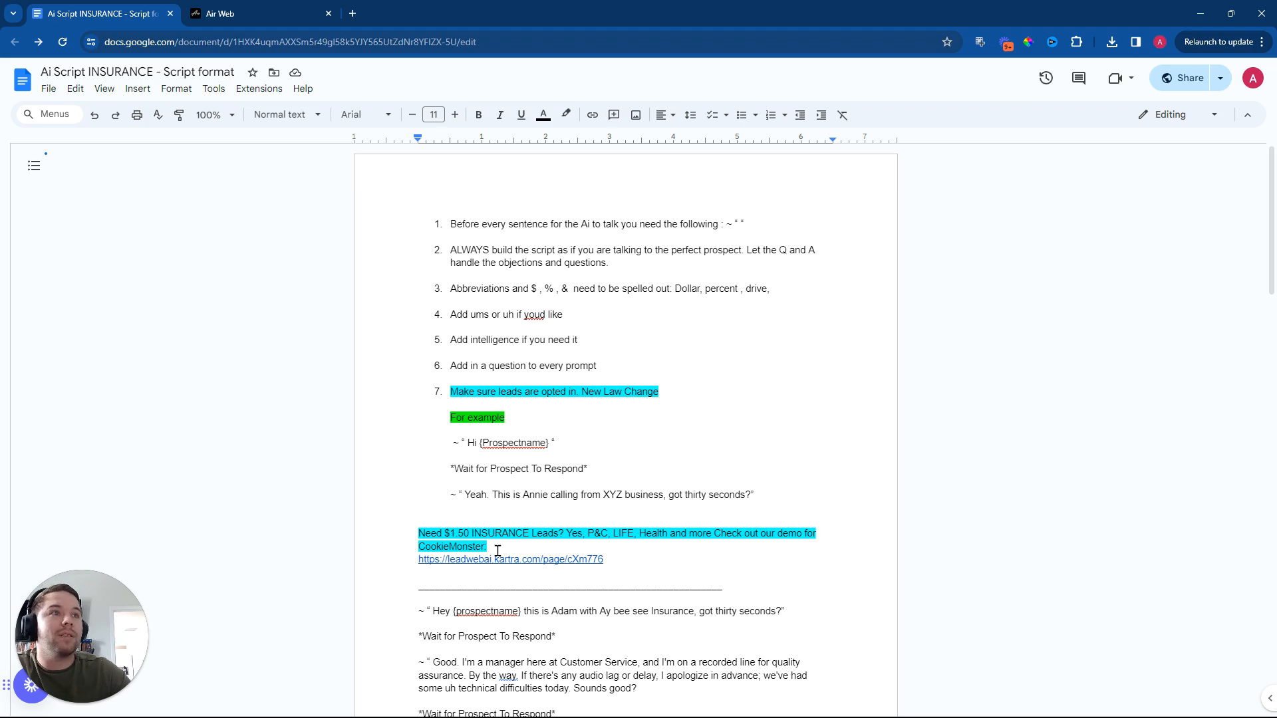
{"action": "left_click_drag", "start_coordinate": [610, 563], "coordinate": [409, 560]}
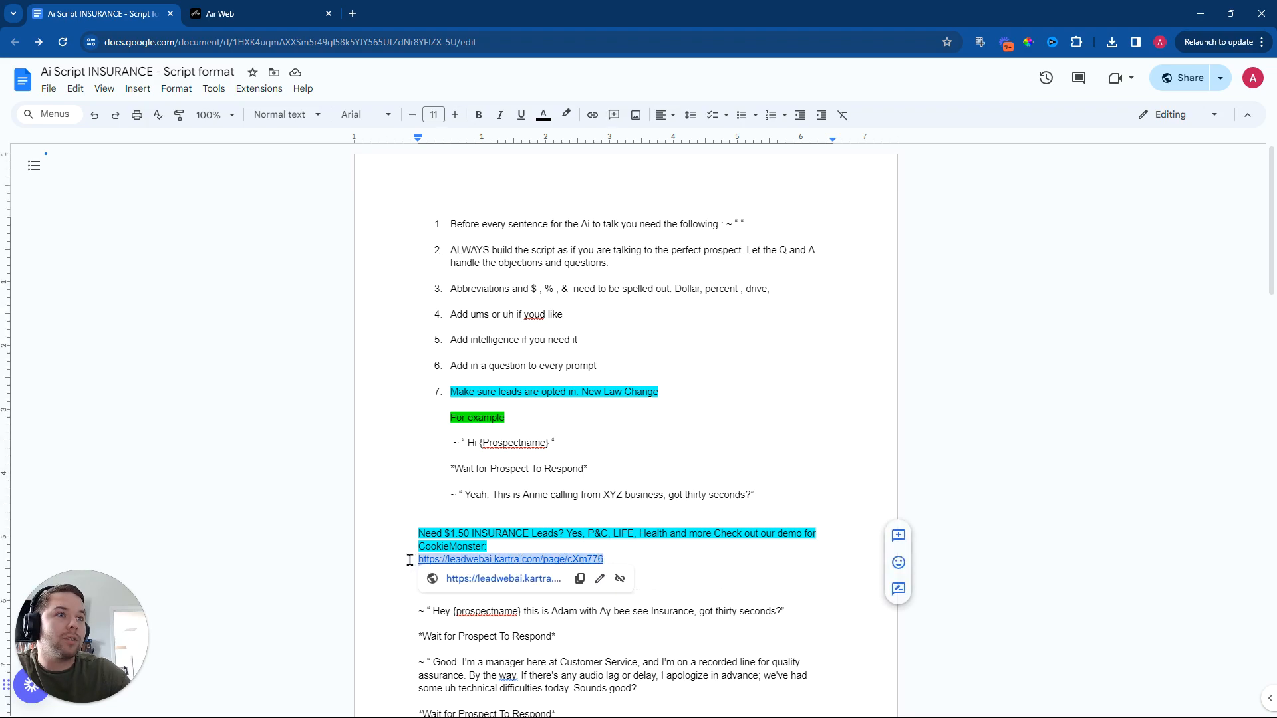